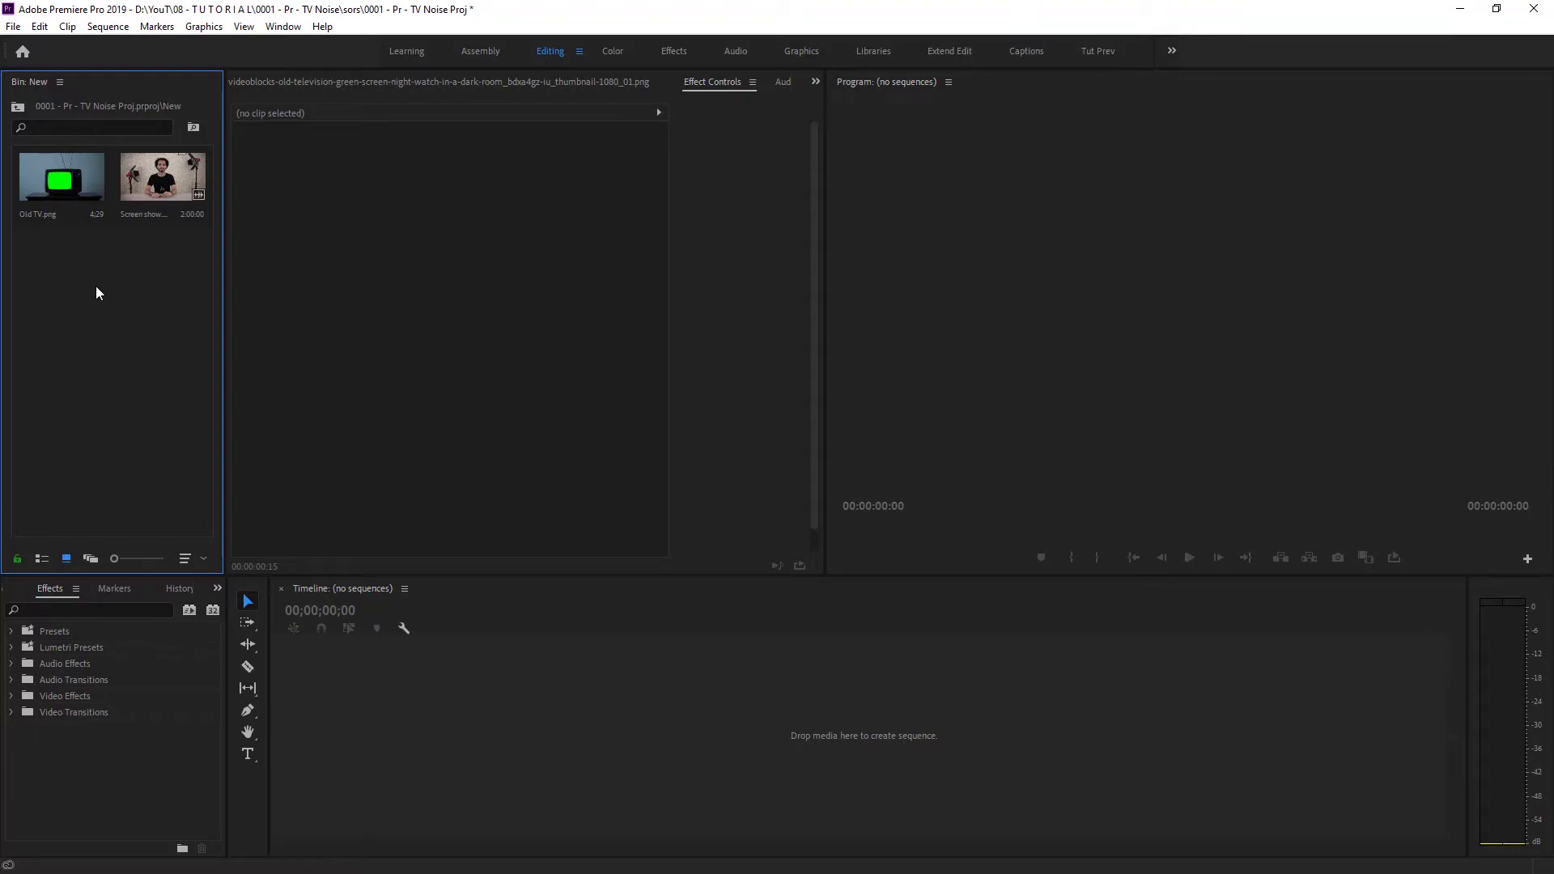
# Step: Add a Black Video item to the bin at 1920×1080, 25.00 fps, square pixels
pyautogui.rightClick(91, 285)
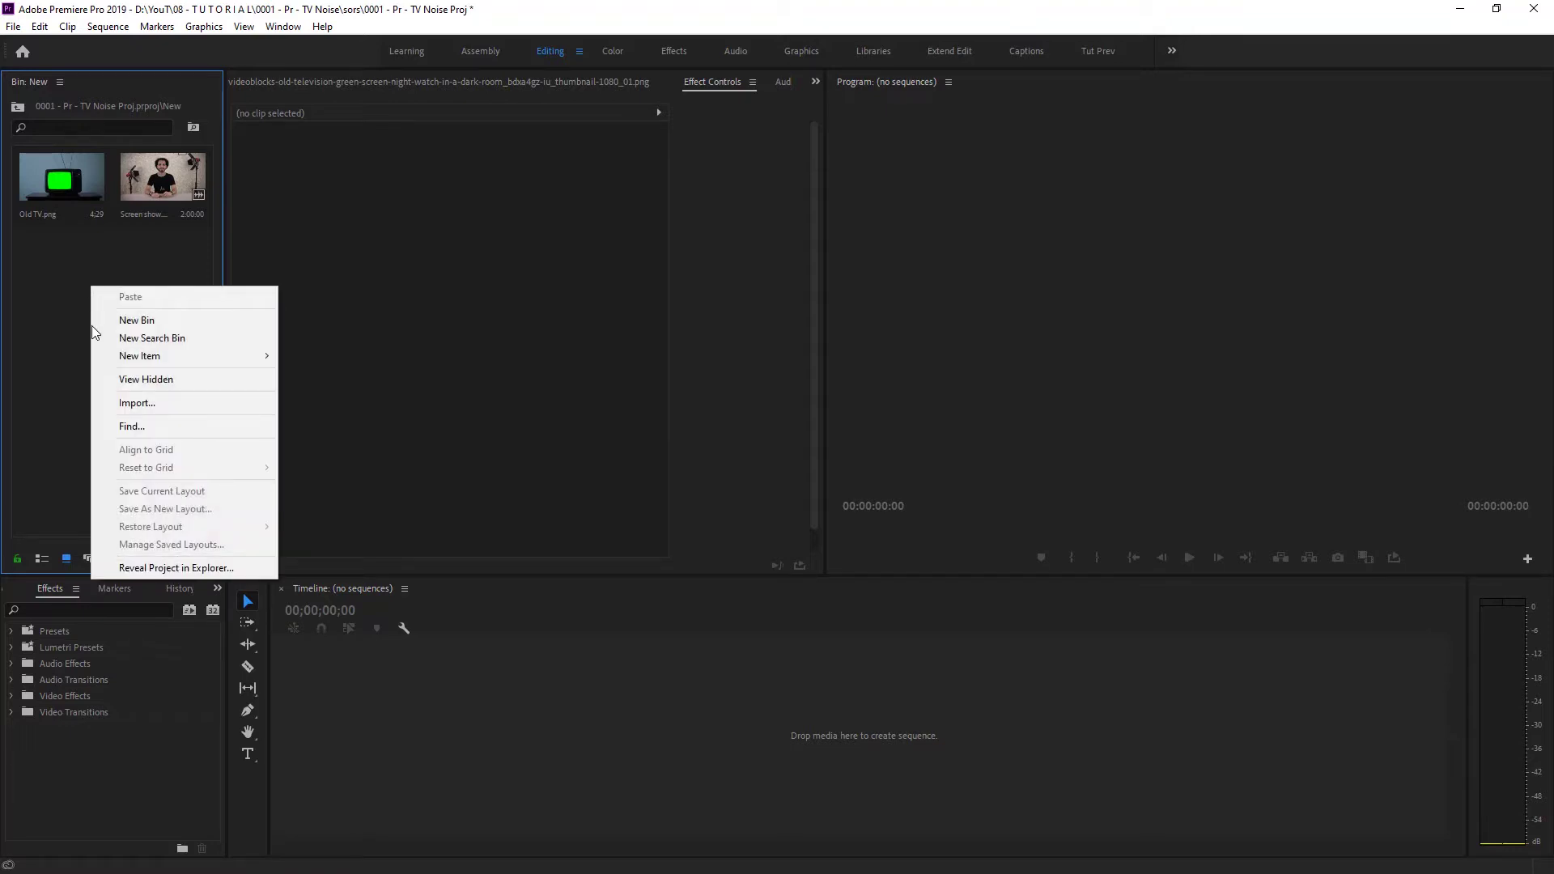
pyautogui.moveTo(149, 355)
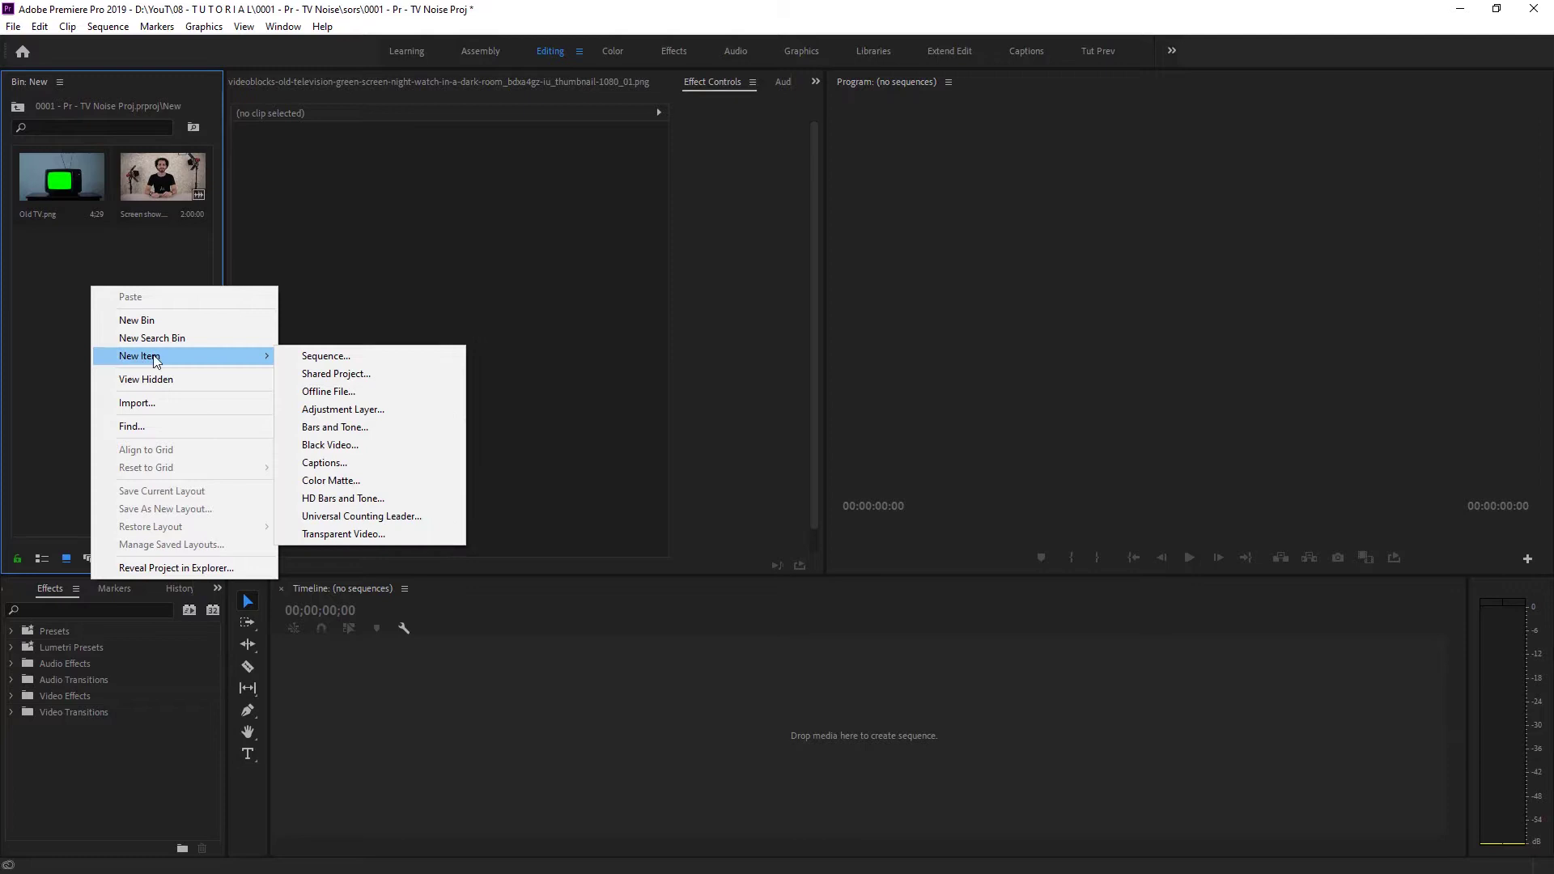
pyautogui.click(340, 446)
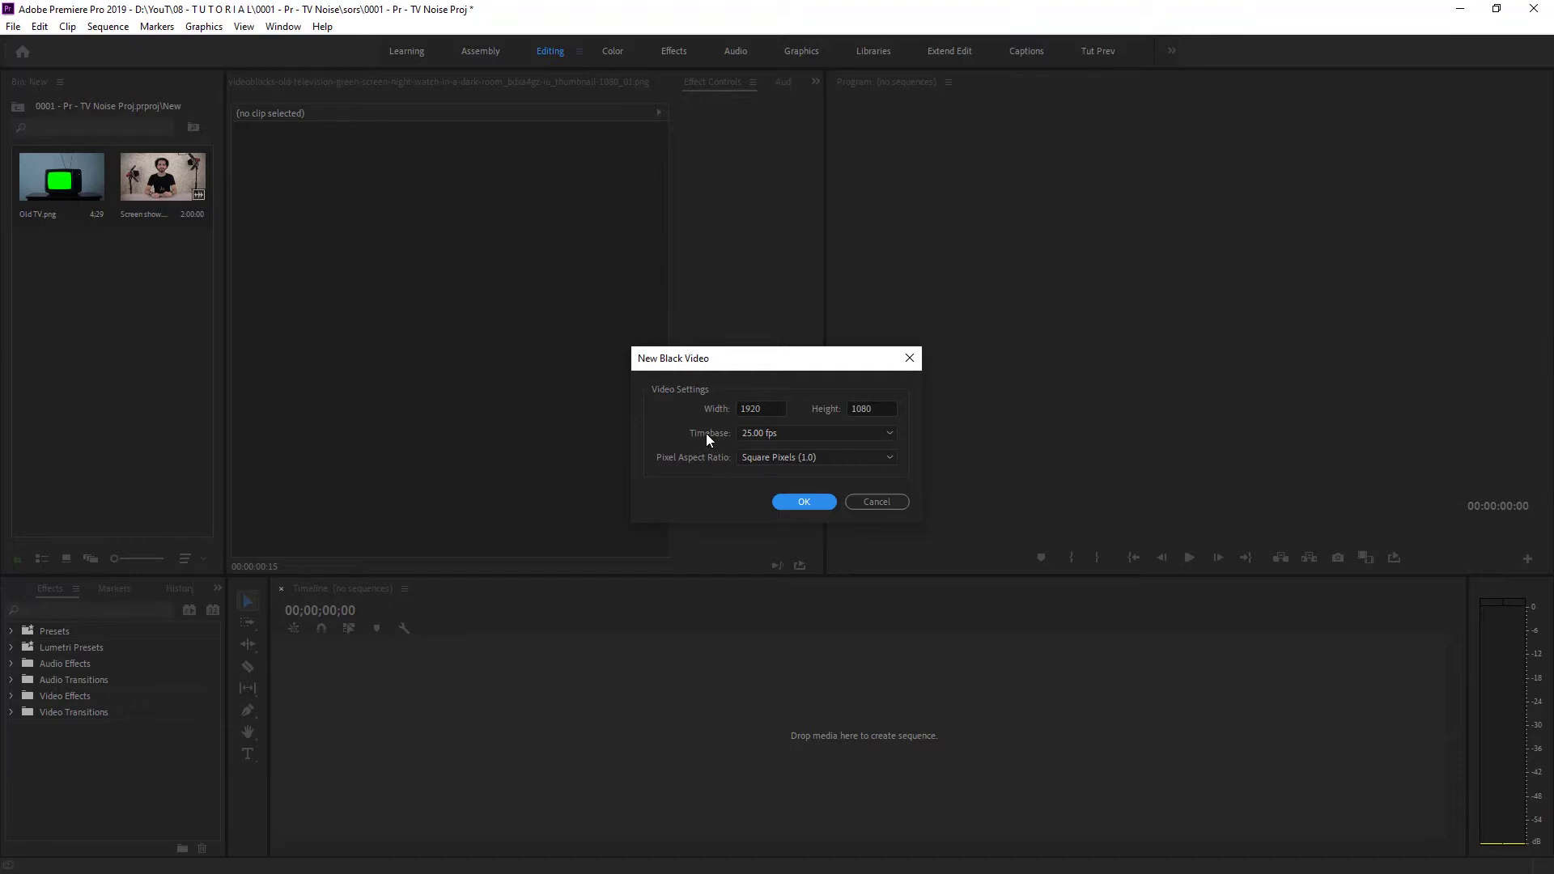
pyautogui.click(753, 433)
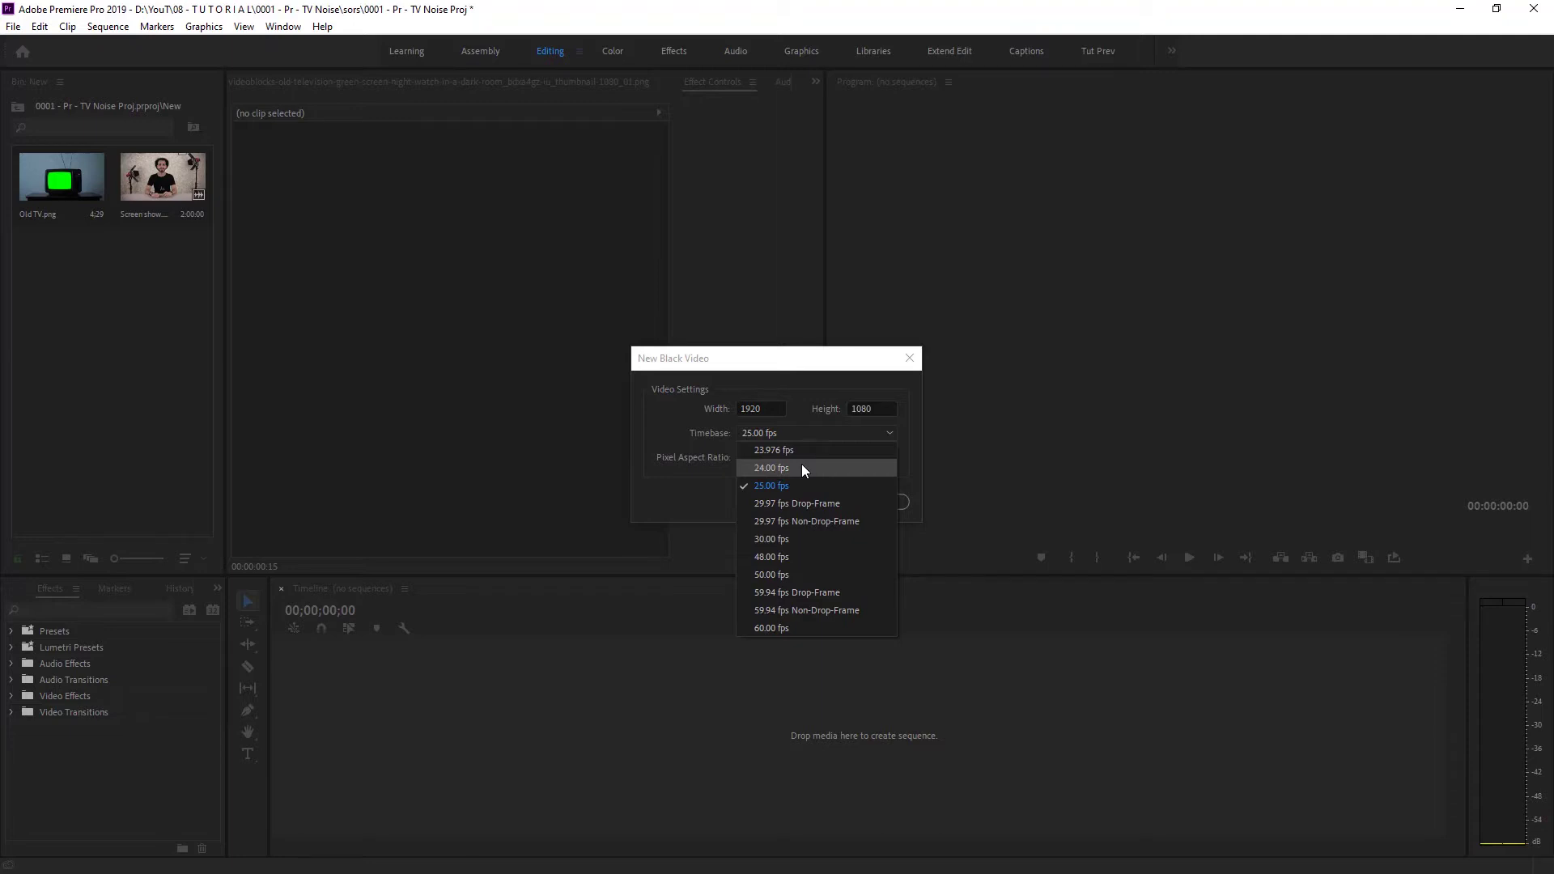
pyautogui.click(706, 446)
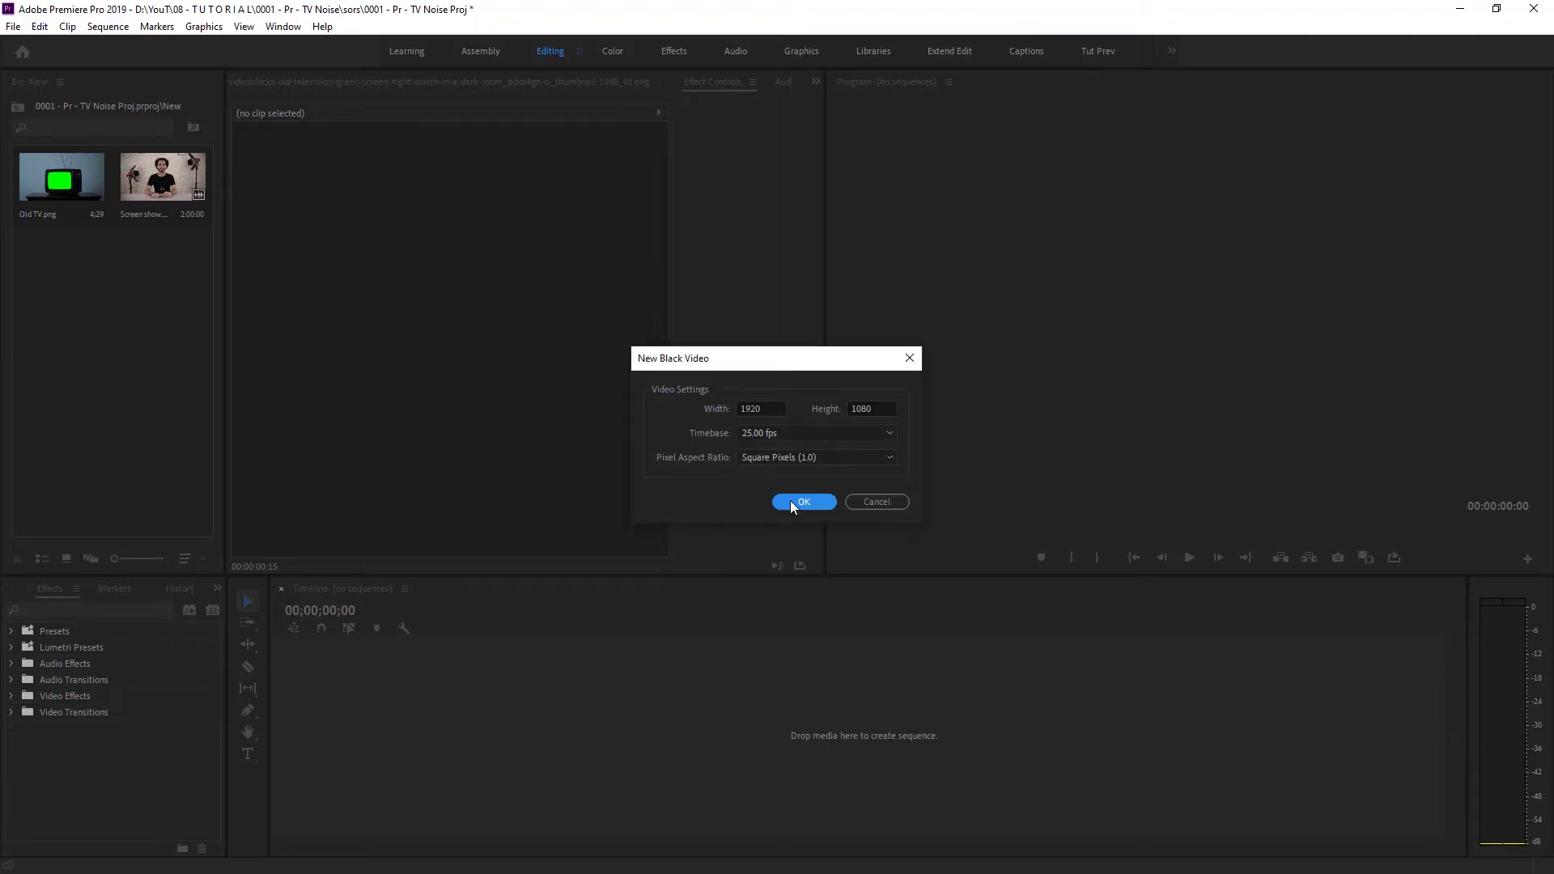
pyautogui.click(792, 503)
# Step: Create a new sequence from the Black Video clip and fit it in the timeline
pyautogui.rightClick(64, 261)
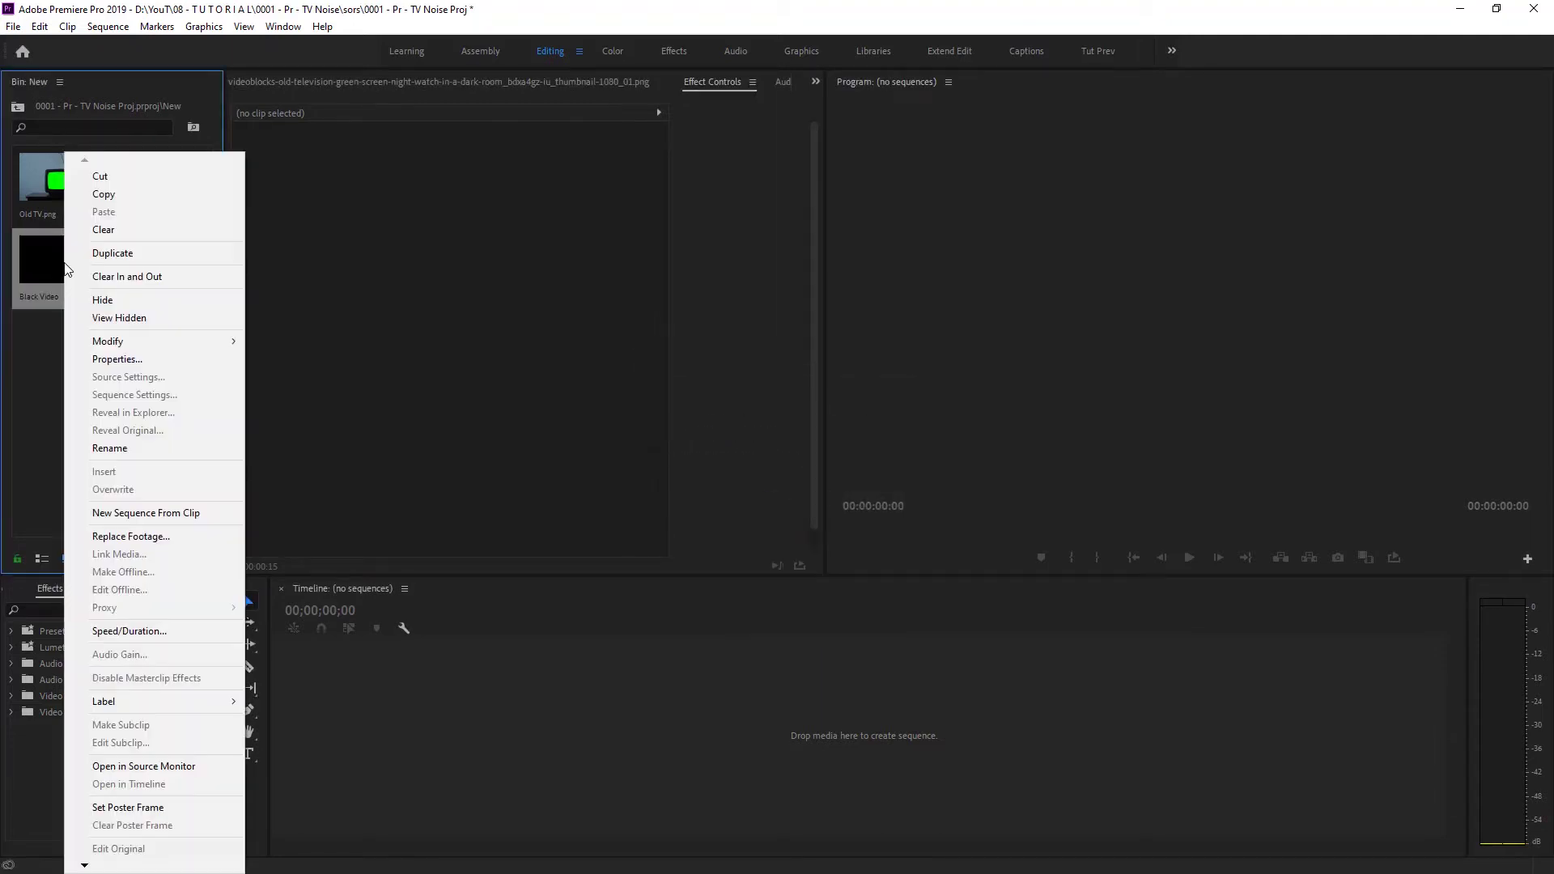
pyautogui.click(138, 515)
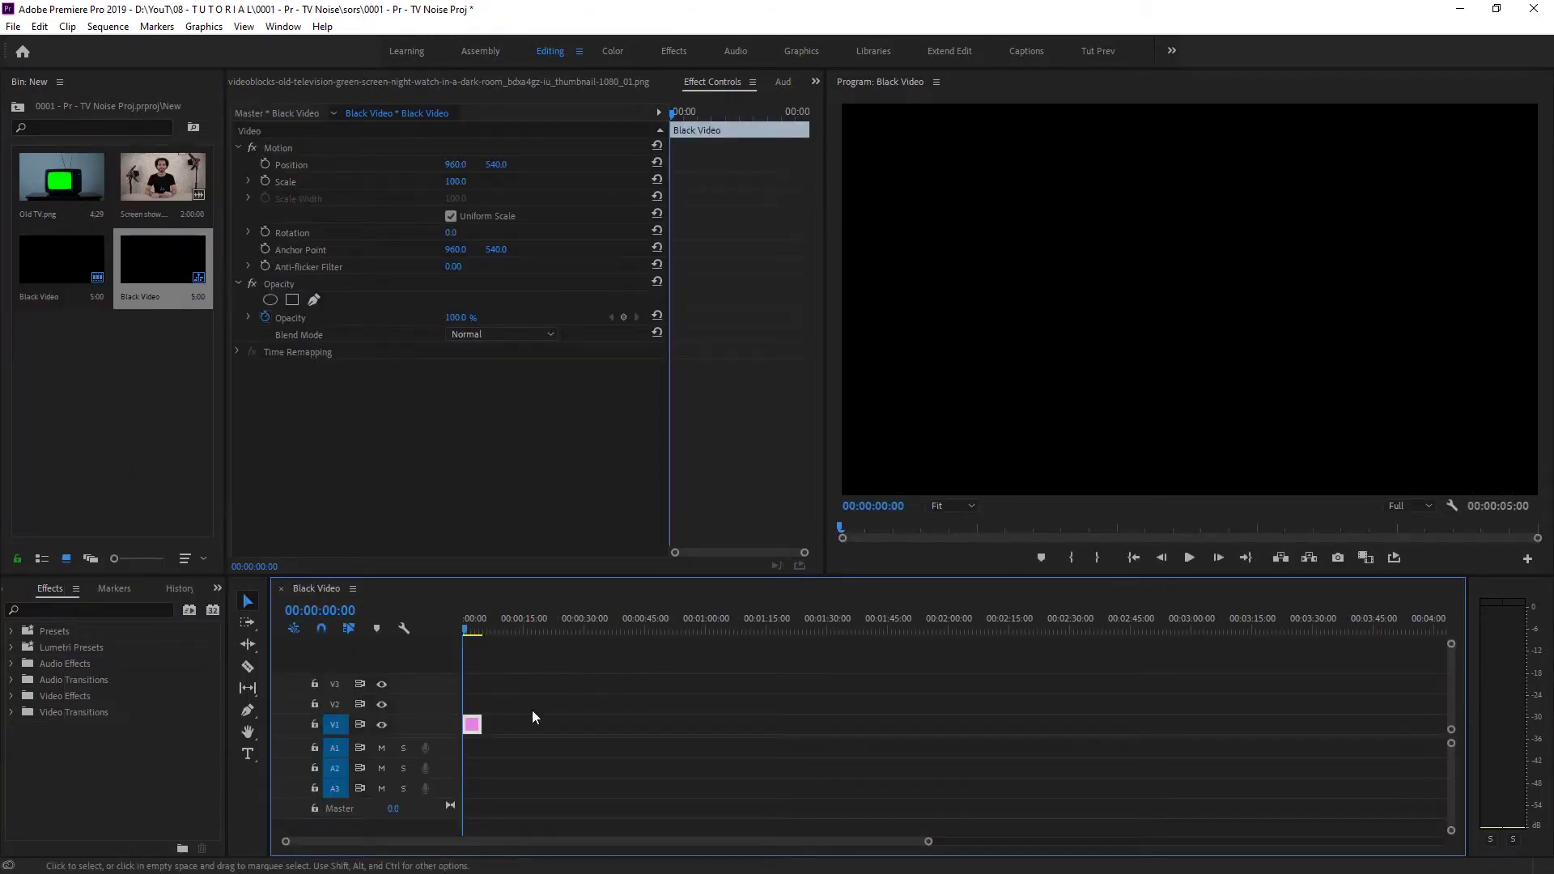
pyautogui.press('\\')
# Step: Rename the sequence 'Tv Noise' and stretch its black clip to 10 seconds
pyautogui.click(166, 279)
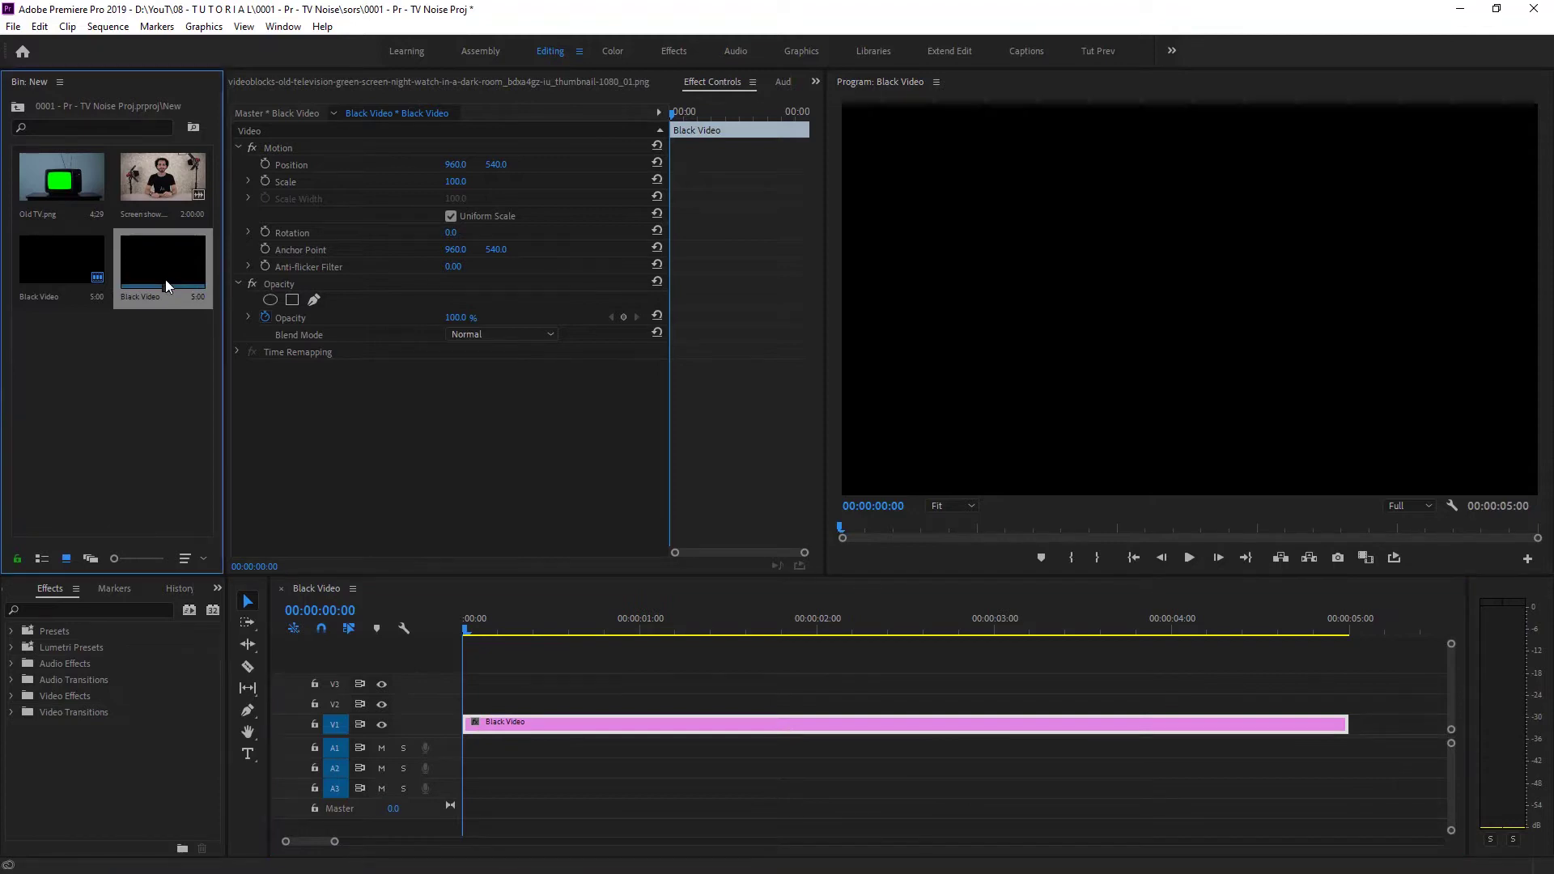
pyautogui.click(160, 293)
pyautogui.write('Tv Noise')
pyautogui.click(898, 753)
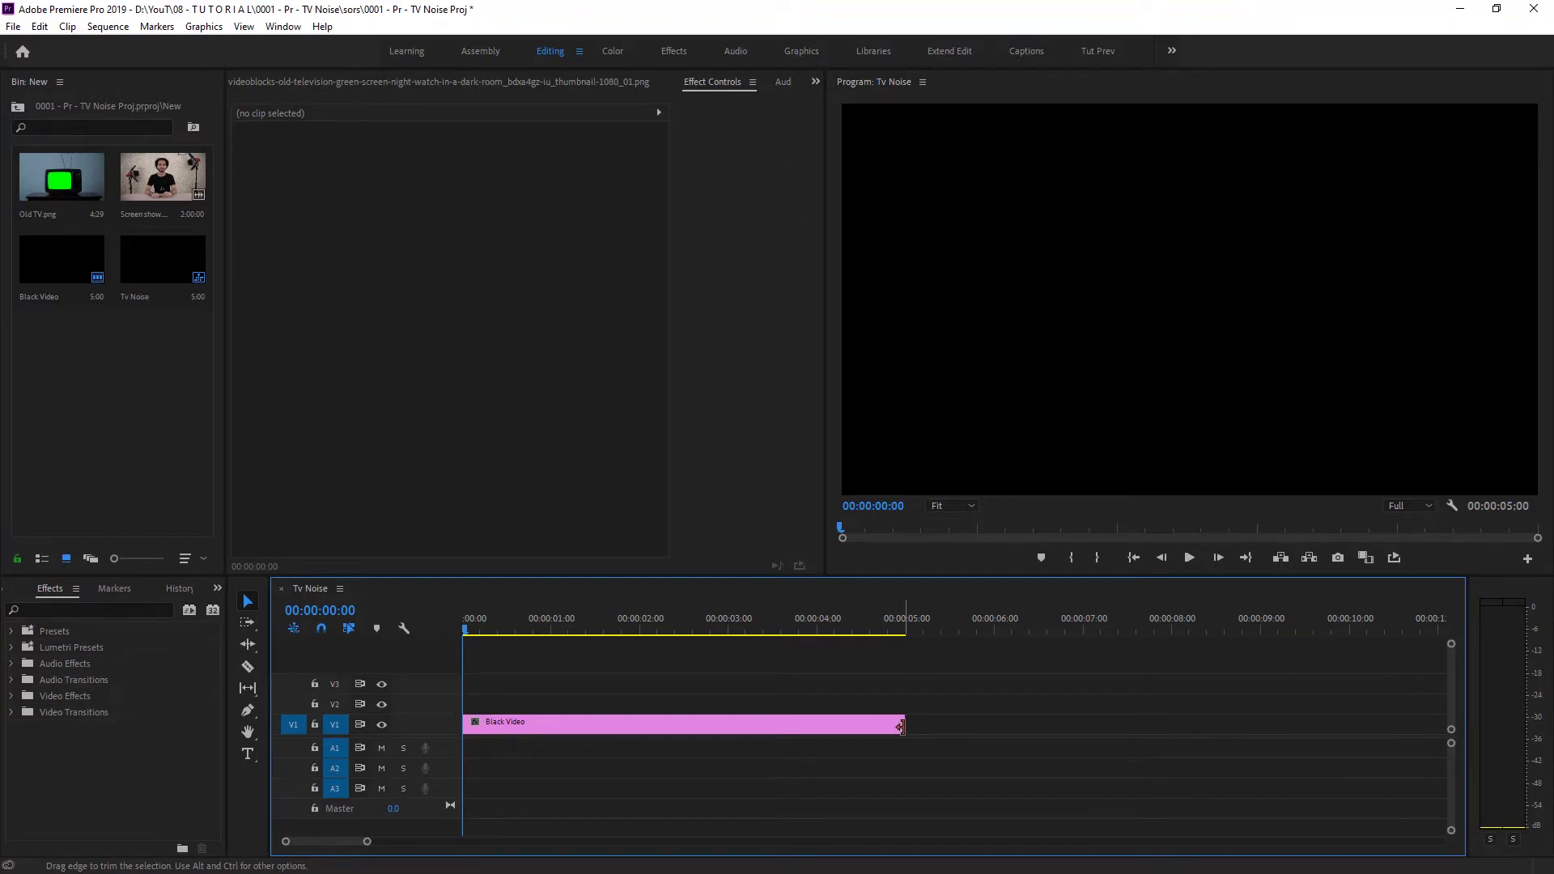
pyautogui.moveTo(901, 726)
pyautogui.mouseDown()
pyautogui.moveTo(1201, 750)
pyautogui.moveTo(1362, 732)
pyautogui.mouseUp()
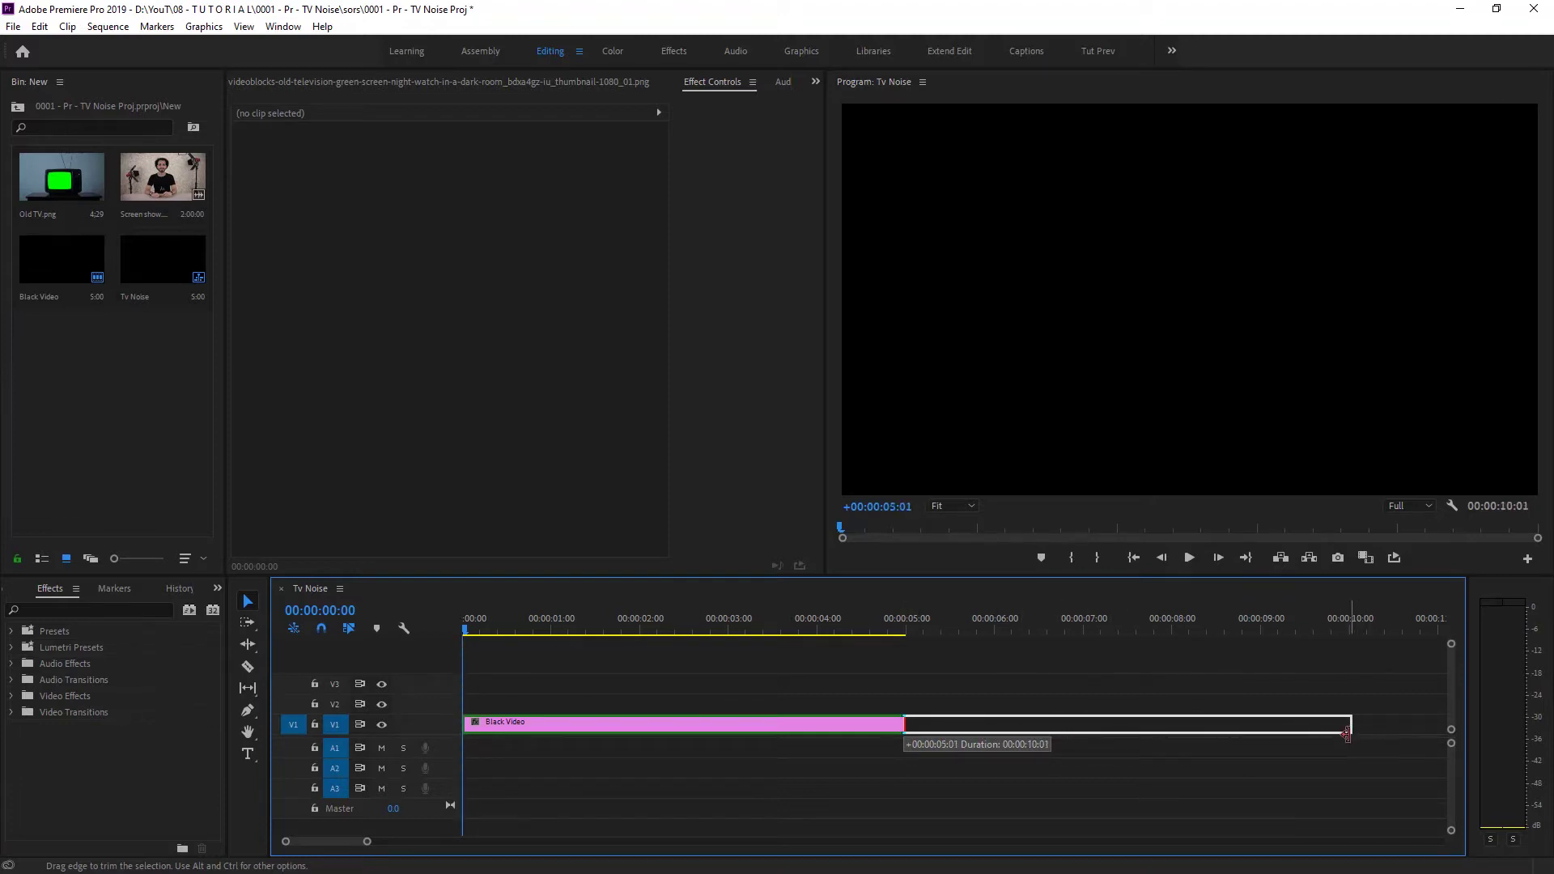
pyautogui.moveTo(1361, 733); pyautogui.dragTo(1349, 732)
# Step: Apply the Noise effect to the black clip
pyautogui.click(85, 611)
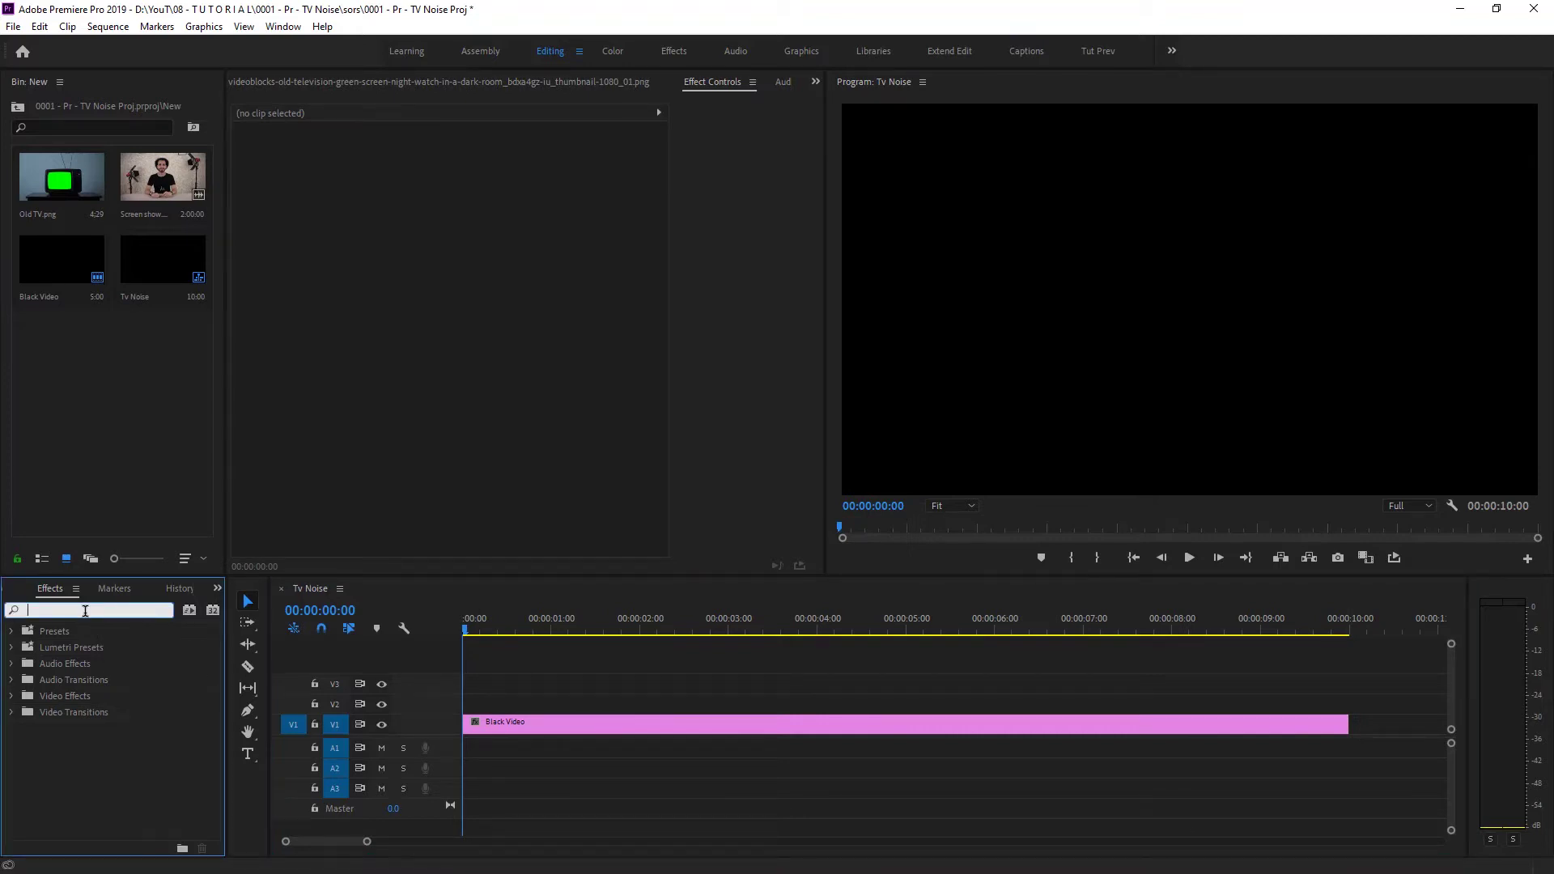
pyautogui.write('noise')
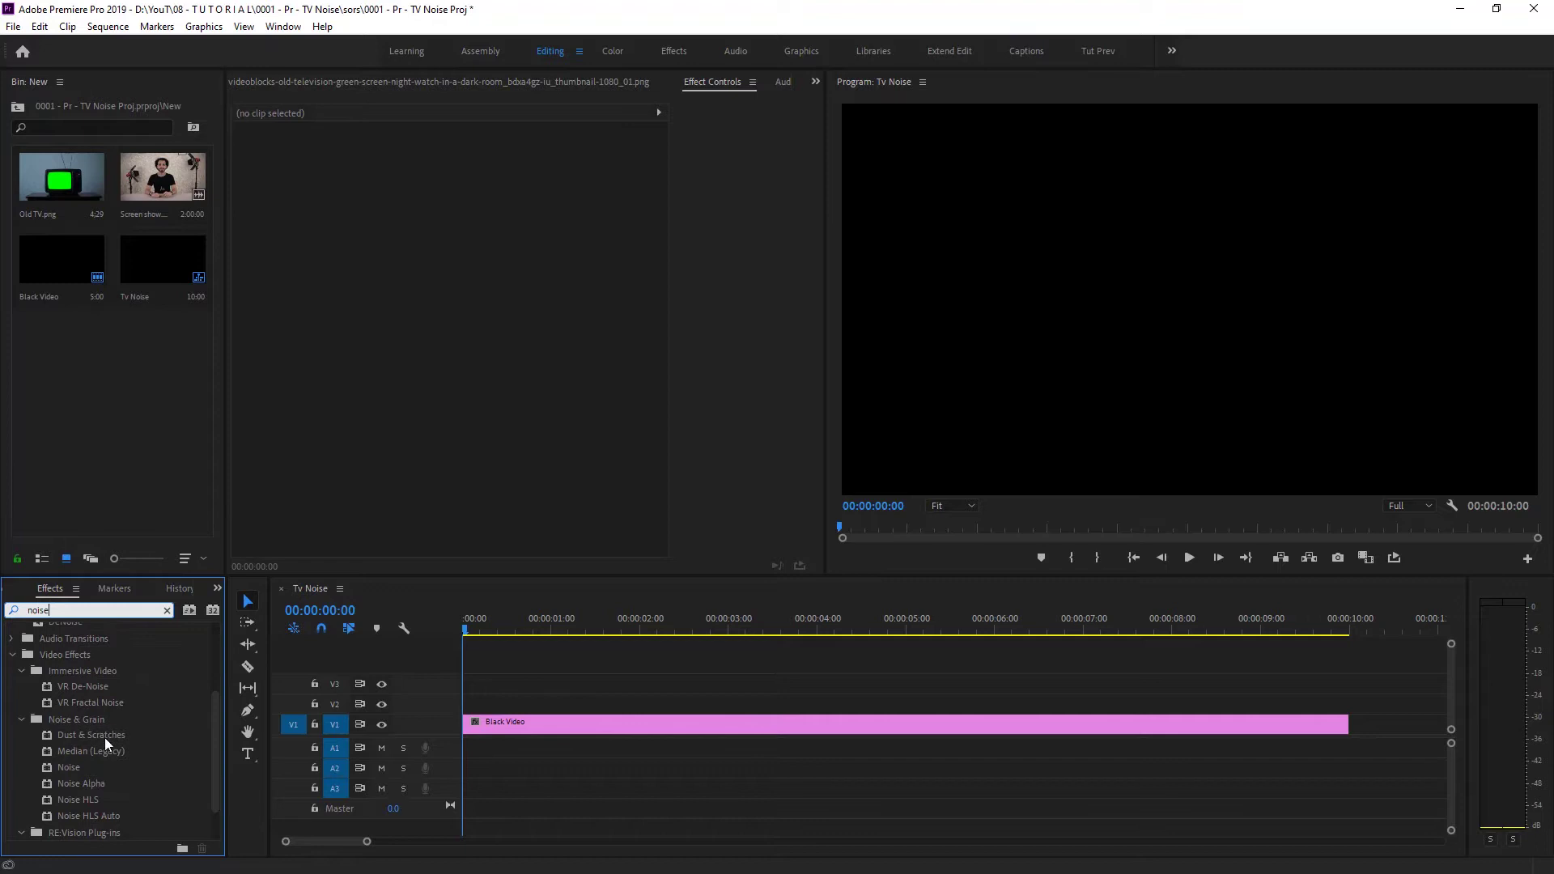
pyautogui.moveTo(62, 769); pyautogui.dragTo(539, 720)
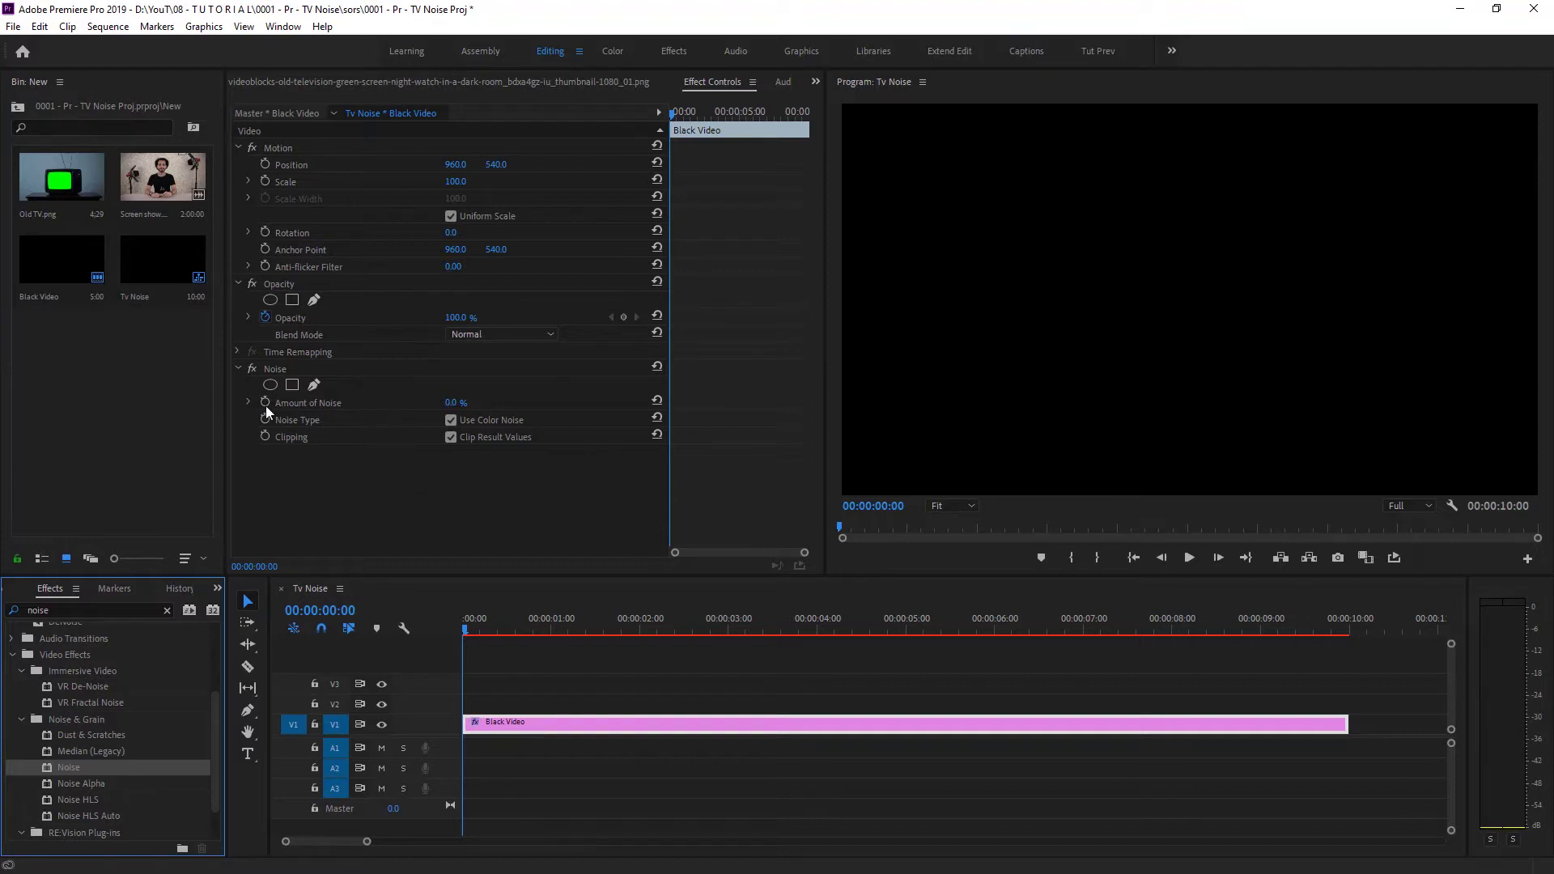
# Step: Set Amount of Noise to 70% and turn off Use Color Noise
pyautogui.click(453, 404)
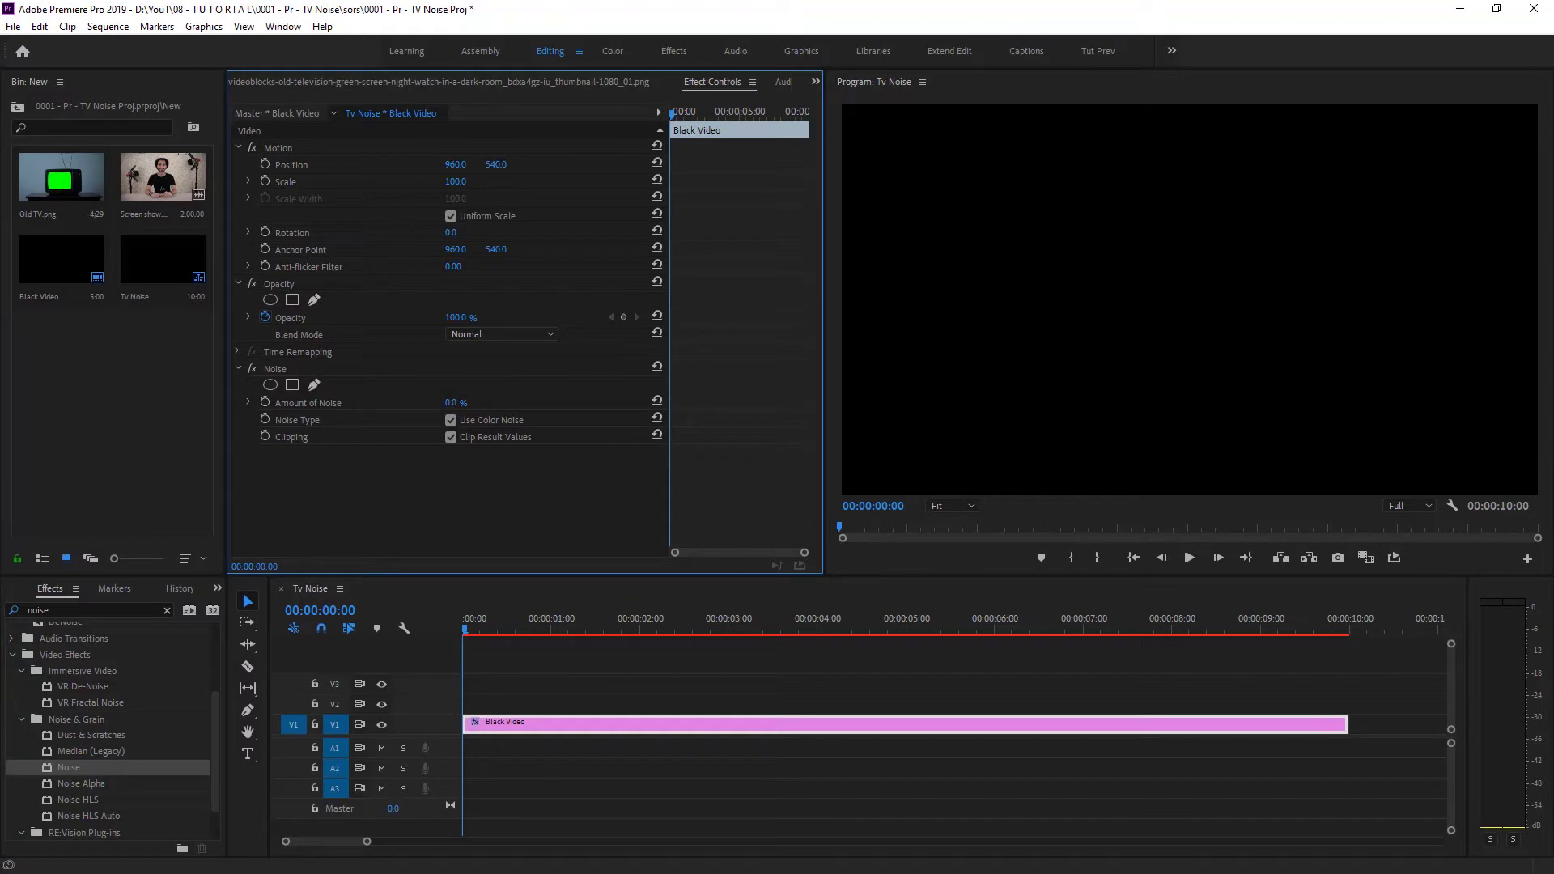
pyautogui.write('56')
pyautogui.press('Return')
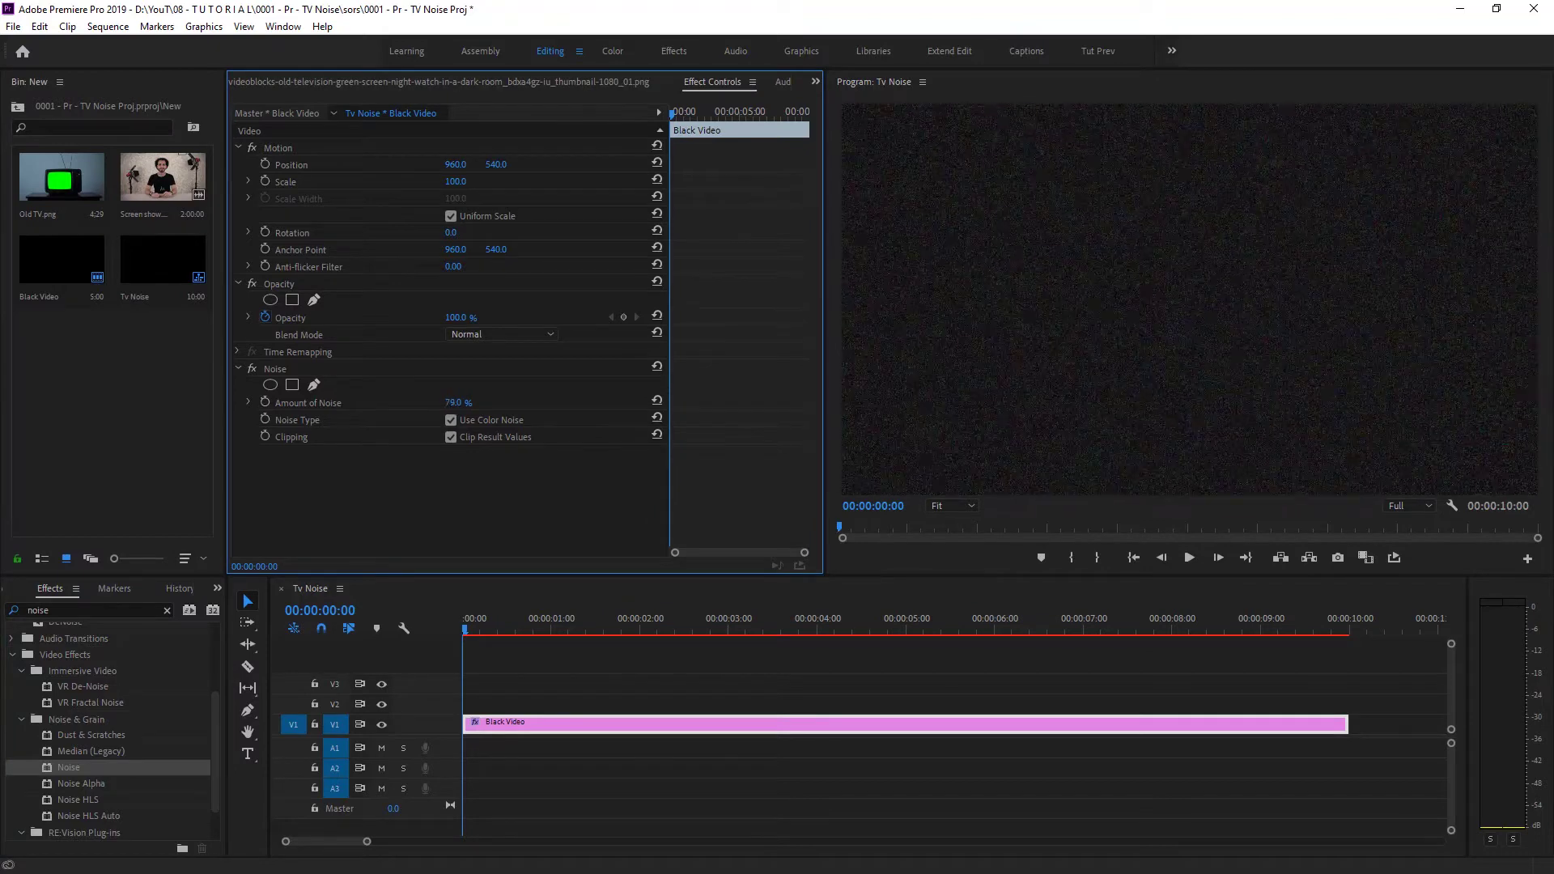
pyautogui.moveTo(454, 403)
pyautogui.mouseDown()
pyautogui.moveTo(437, 403)
pyautogui.moveTo(463, 402)
pyautogui.mouseUp()
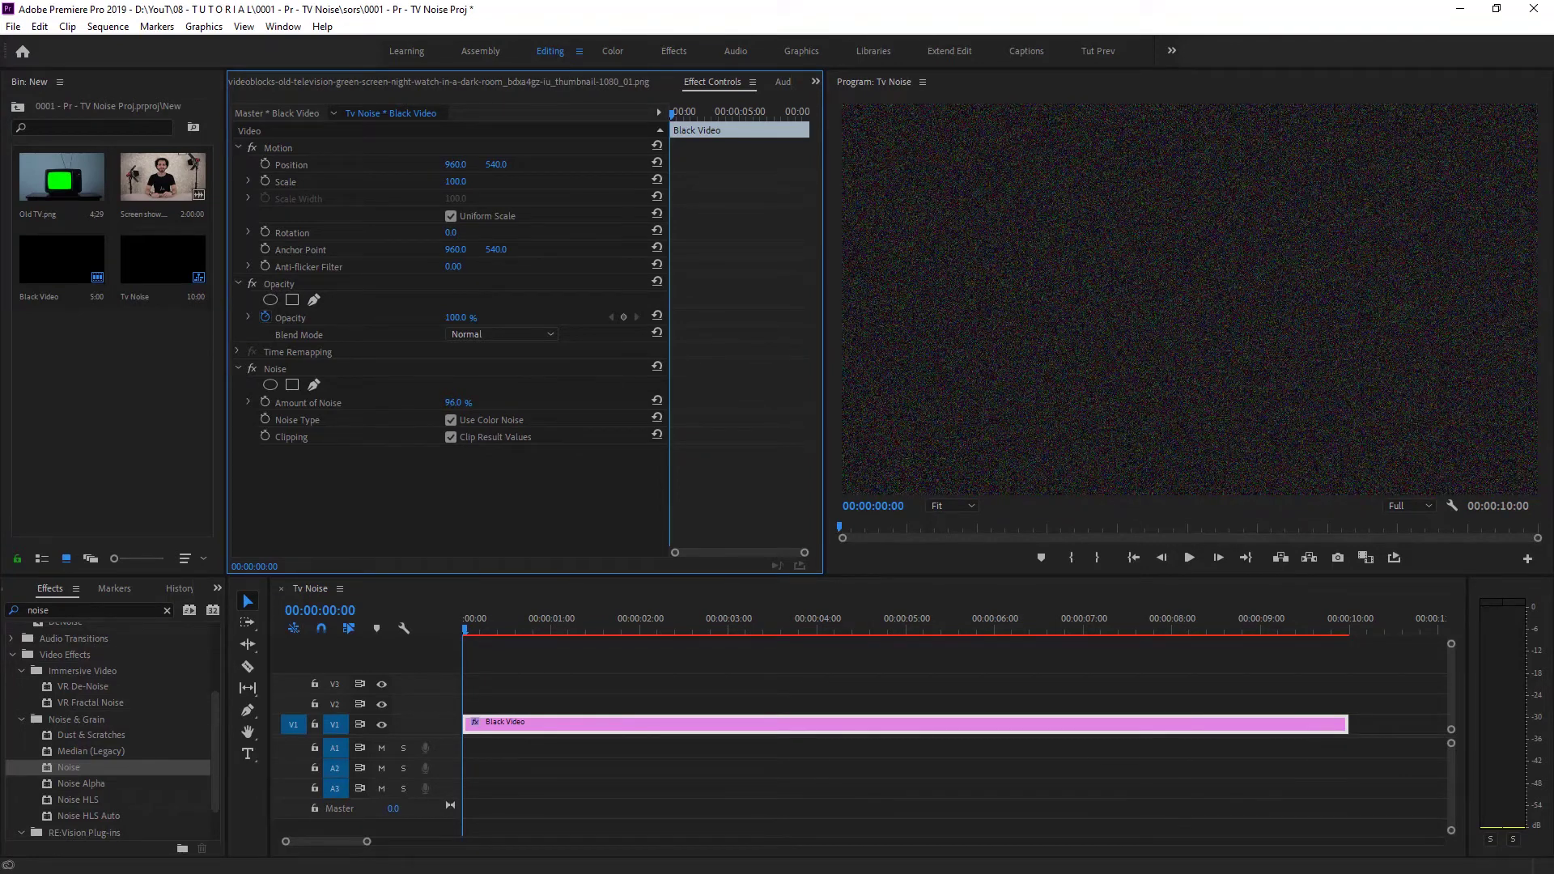
pyautogui.moveTo(453, 402); pyautogui.dragTo(451, 499)
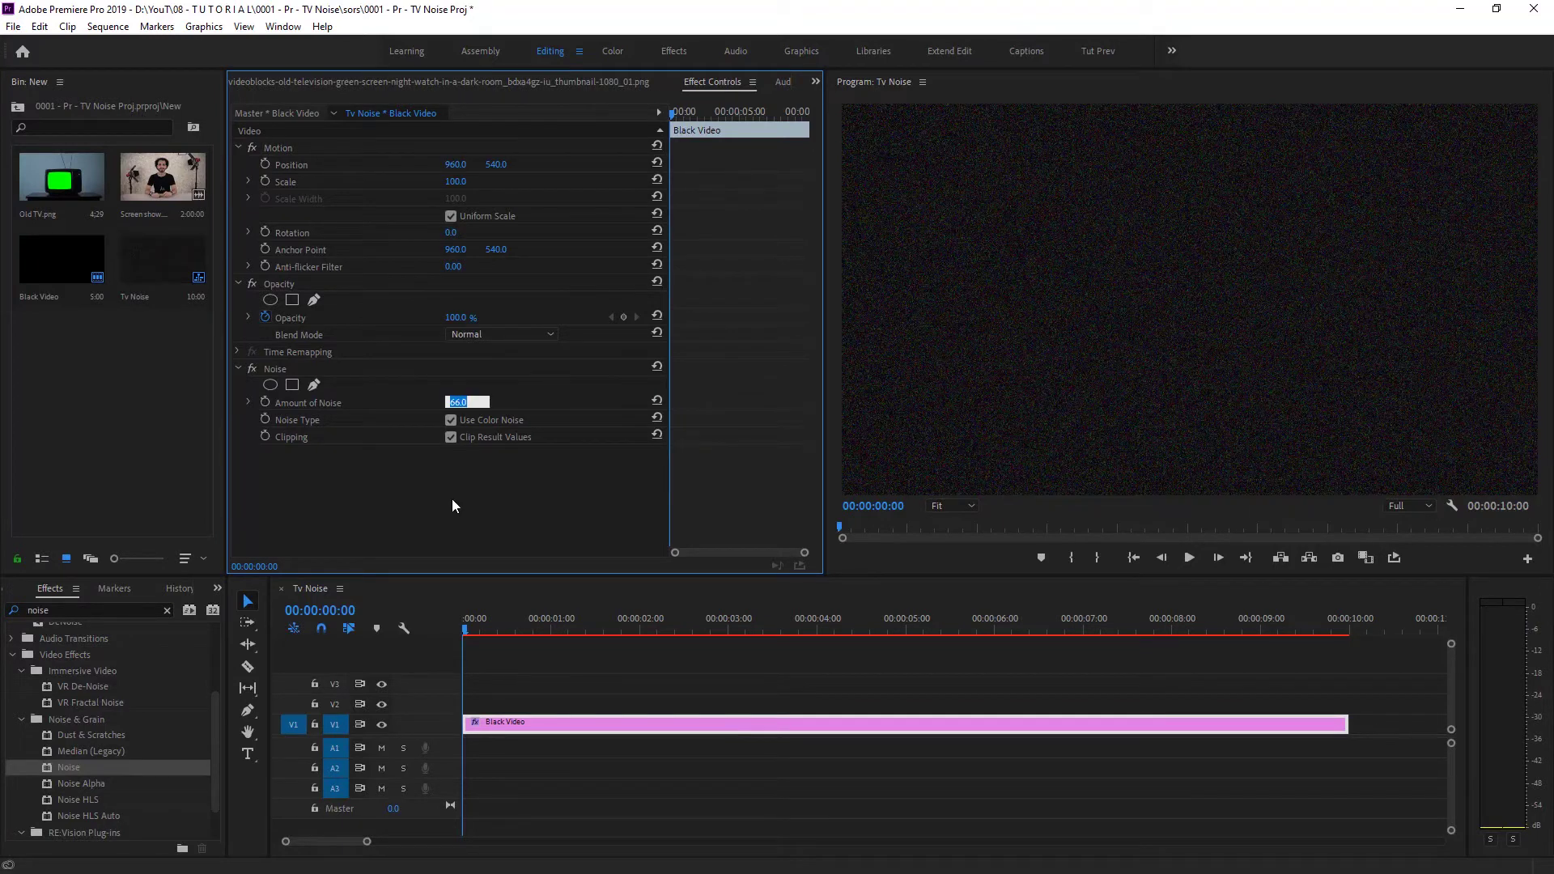
pyautogui.write('70')
pyautogui.press('Return')
pyautogui.click(450, 420)
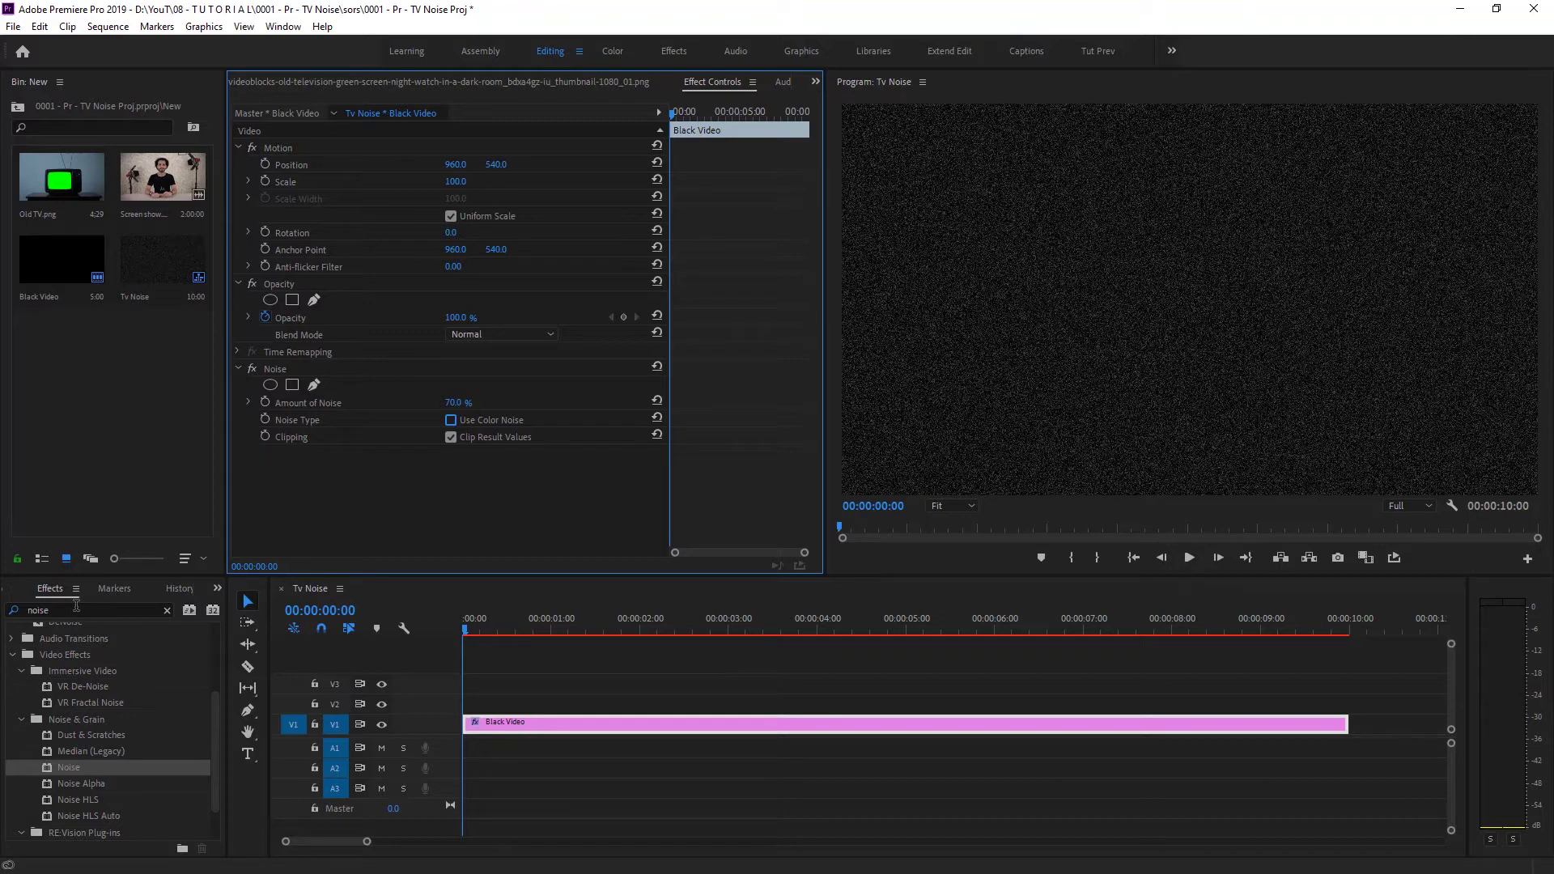
pyautogui.hotkey('shift', '7')
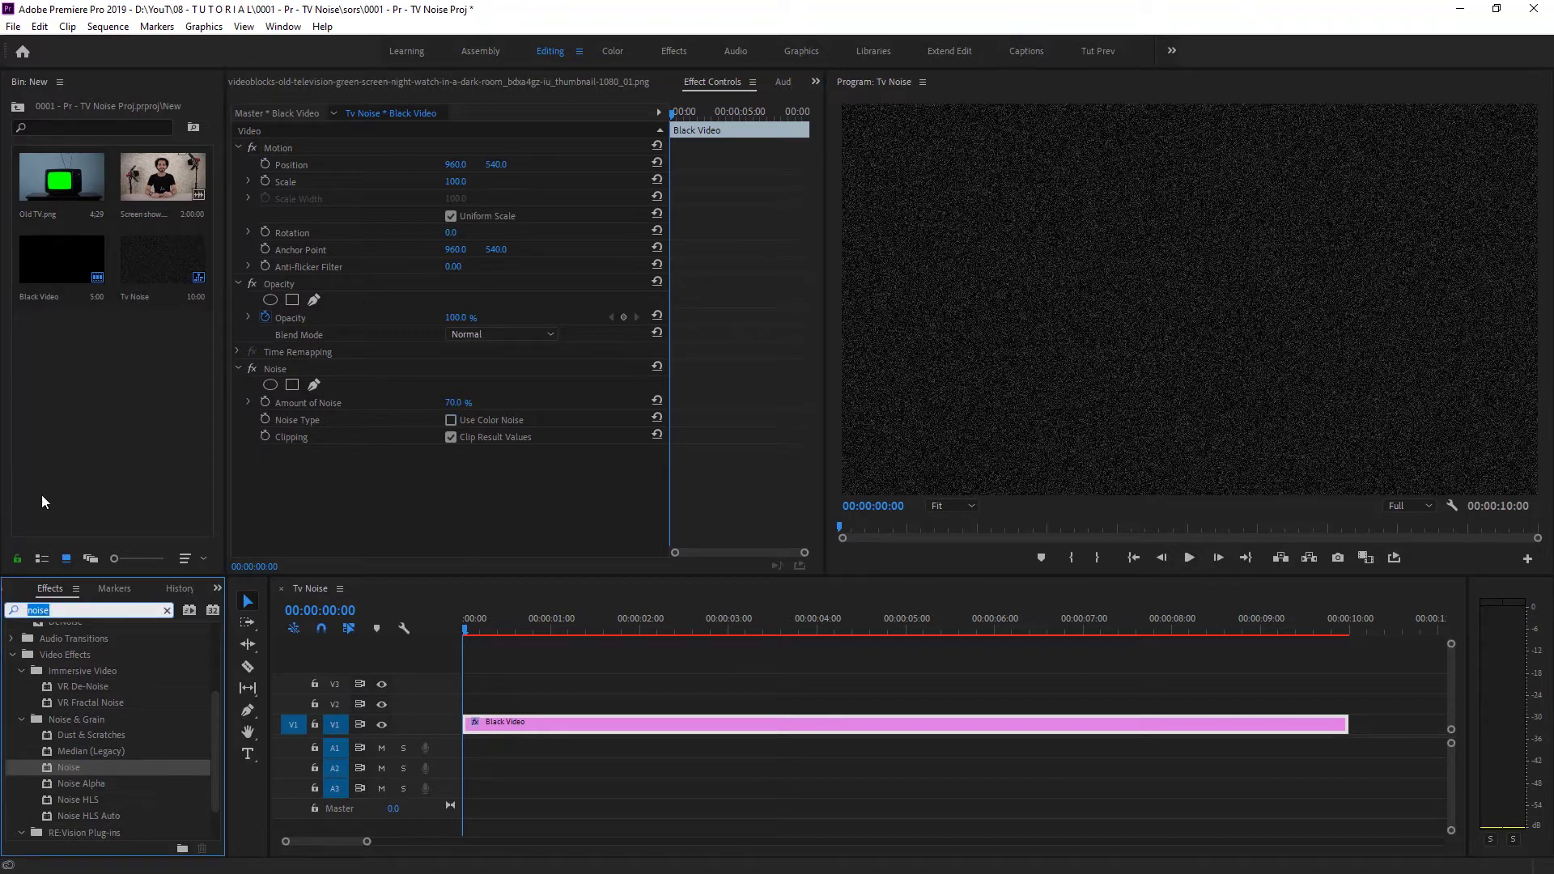
# Step: Add Brightness & Contrast (brightness 50, contrast 30) to the static and play it back
pyautogui.write('bri')
pyautogui.moveTo(122, 728)
pyautogui.mouseDown()
pyautogui.moveTo(231, 729)
pyautogui.moveTo(422, 511)
pyautogui.mouseUp()
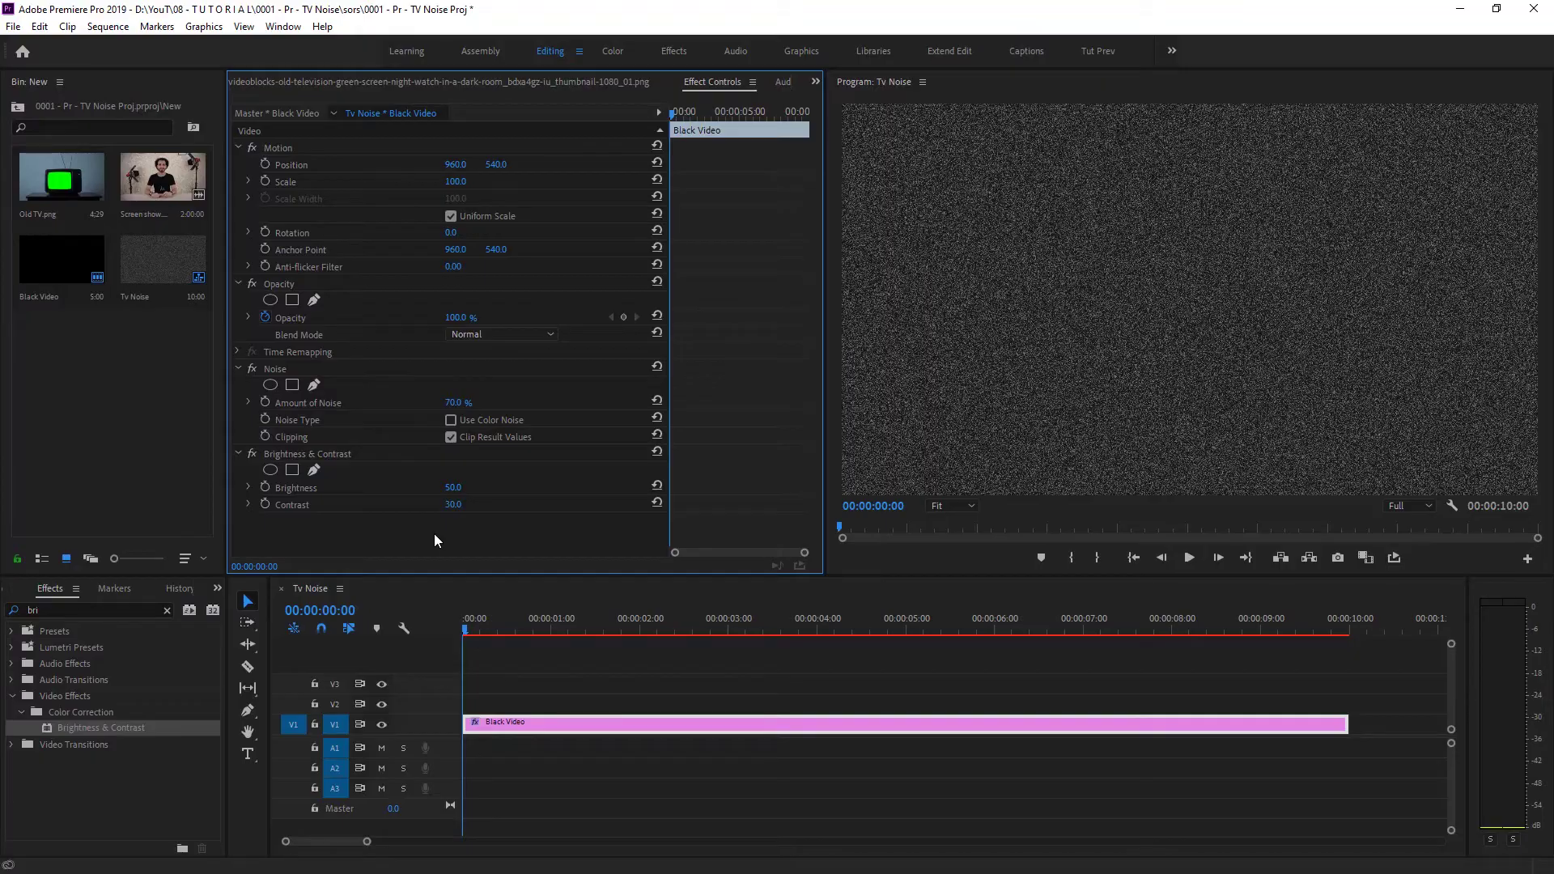
pyautogui.click(469, 633)
pyautogui.press('space')
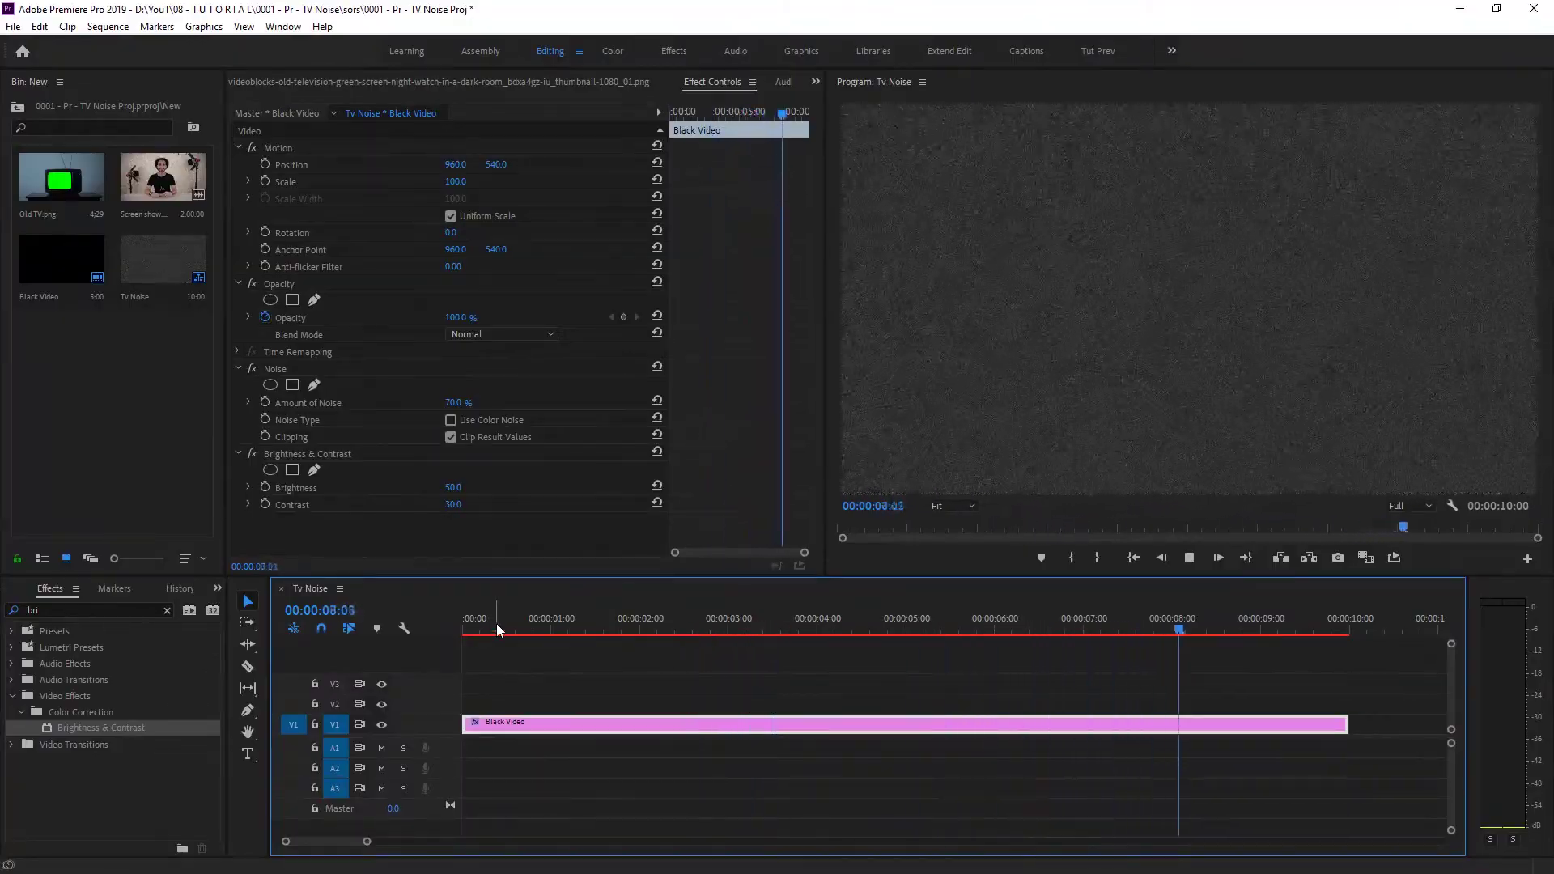
pyautogui.press('space')
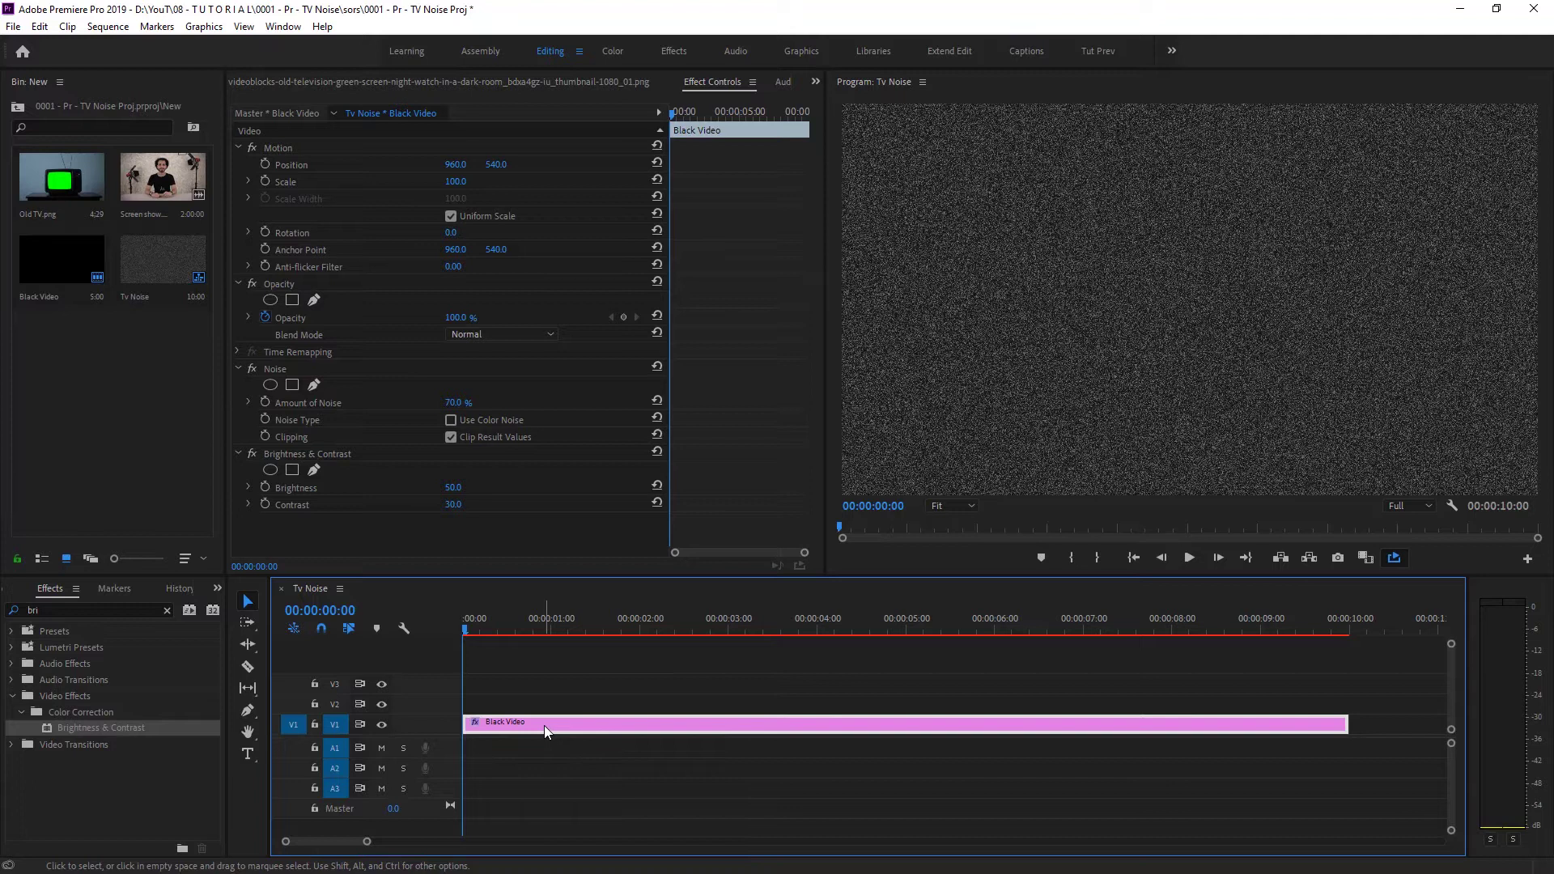
# Step: Copy the noise clip up to V2 and trim the copy to a short length
pyautogui.moveTo(544, 725); pyautogui.dragTo(547, 714)
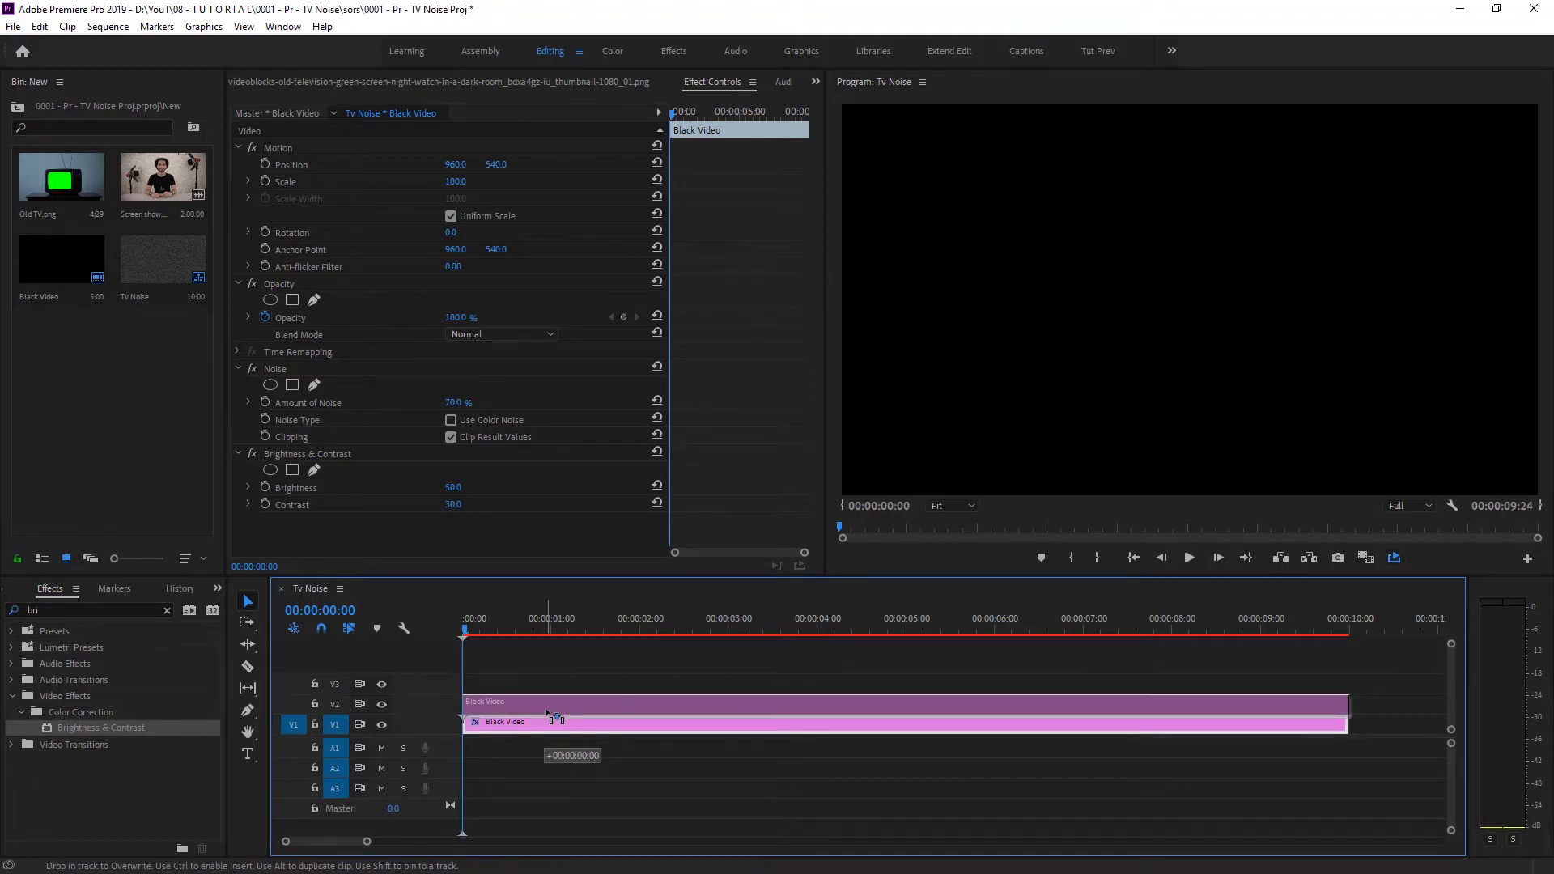
pyautogui.moveTo(547, 714); pyautogui.dragTo(577, 688)
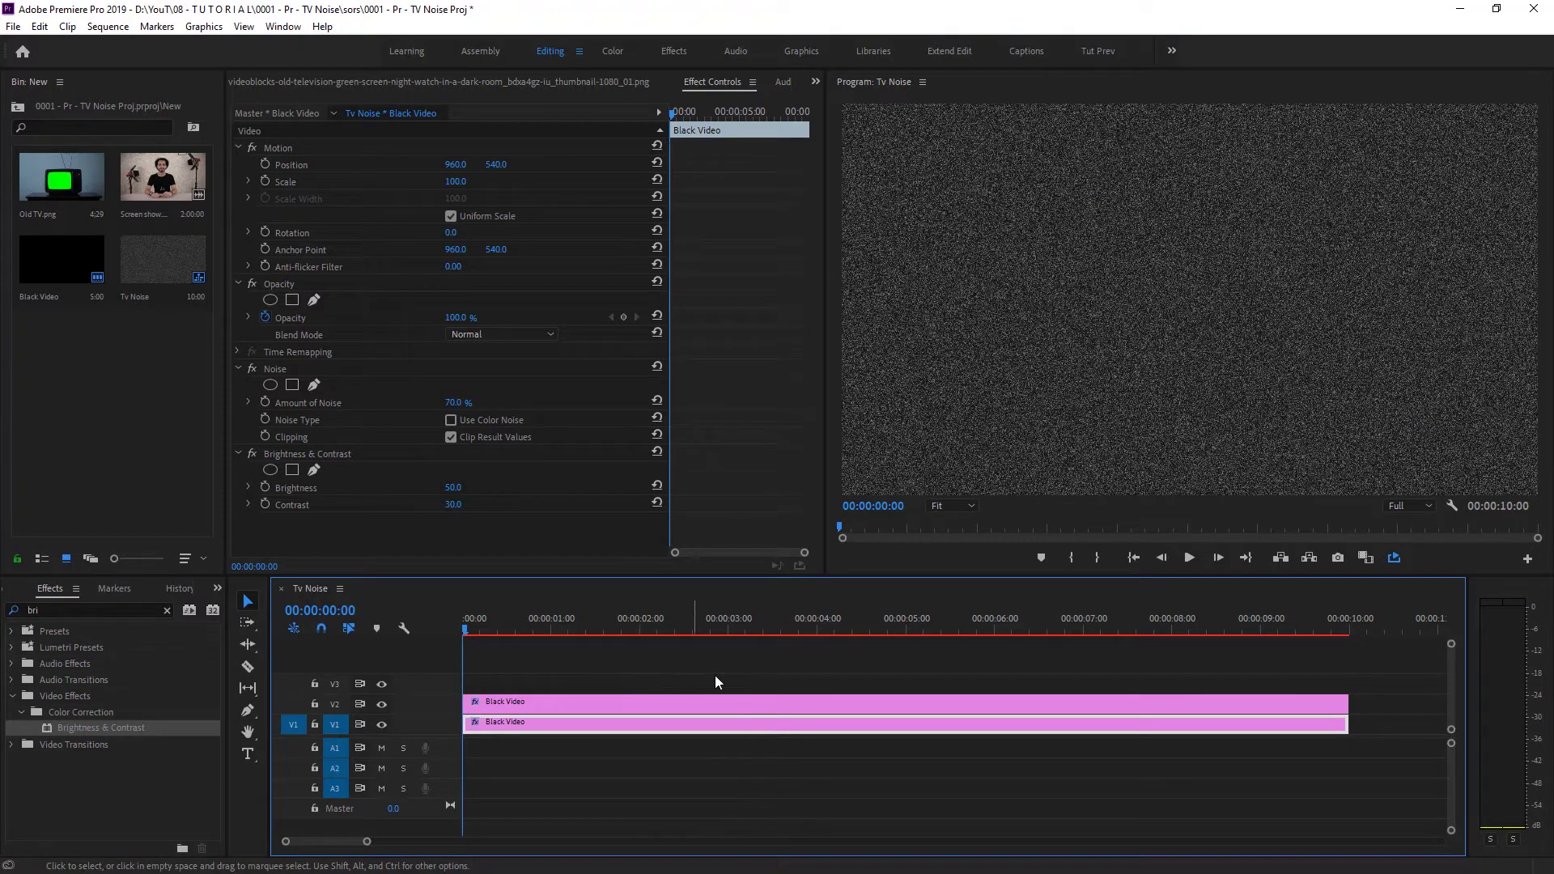
pyautogui.click(843, 705)
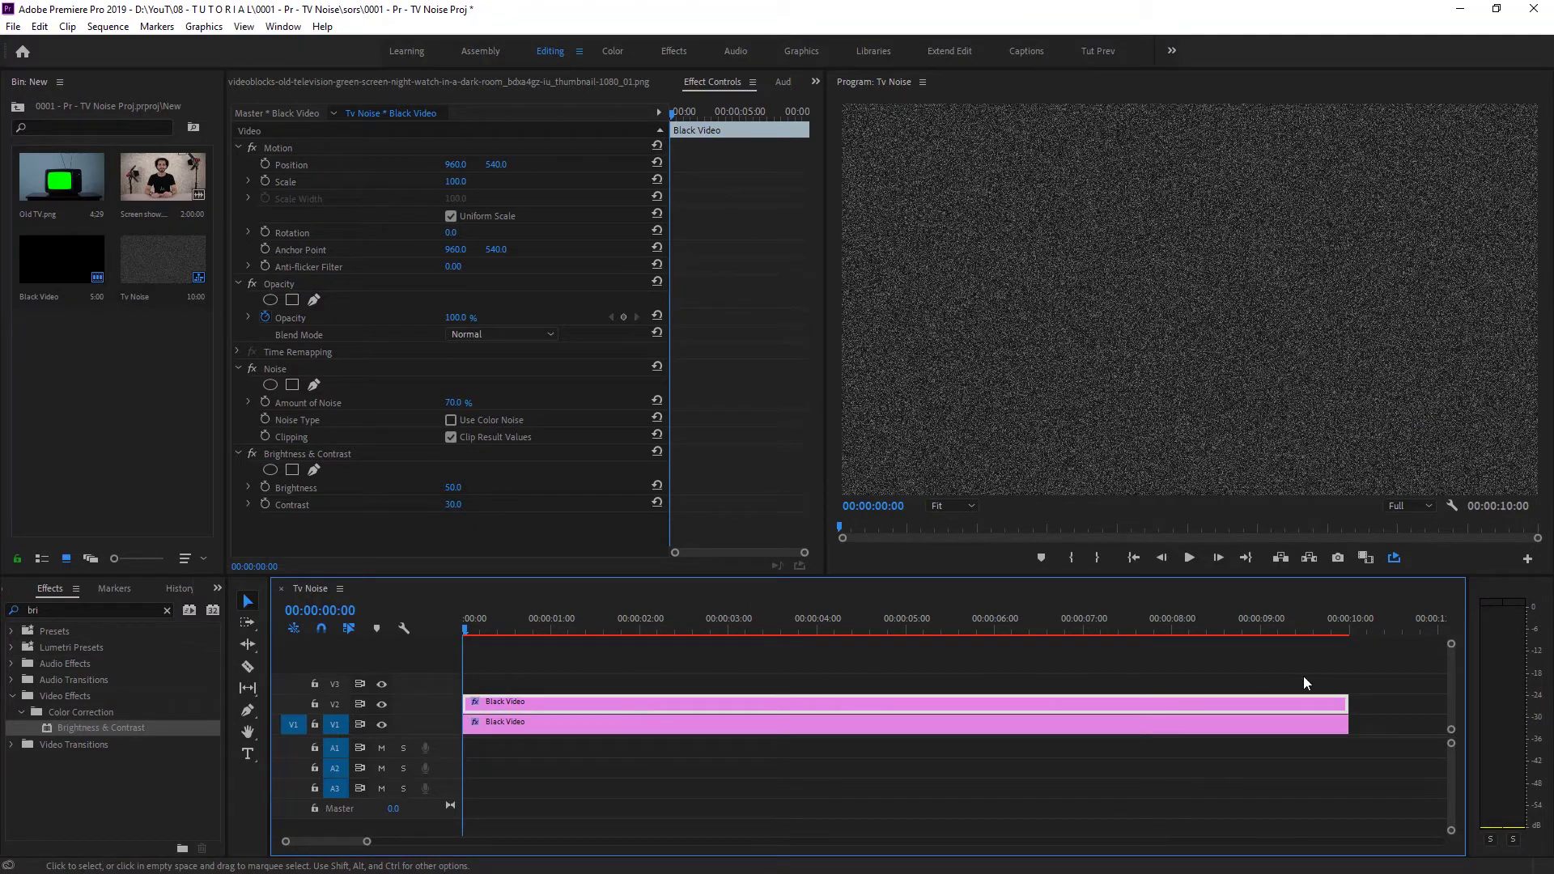
pyautogui.moveTo(1346, 702); pyautogui.dragTo(554, 733)
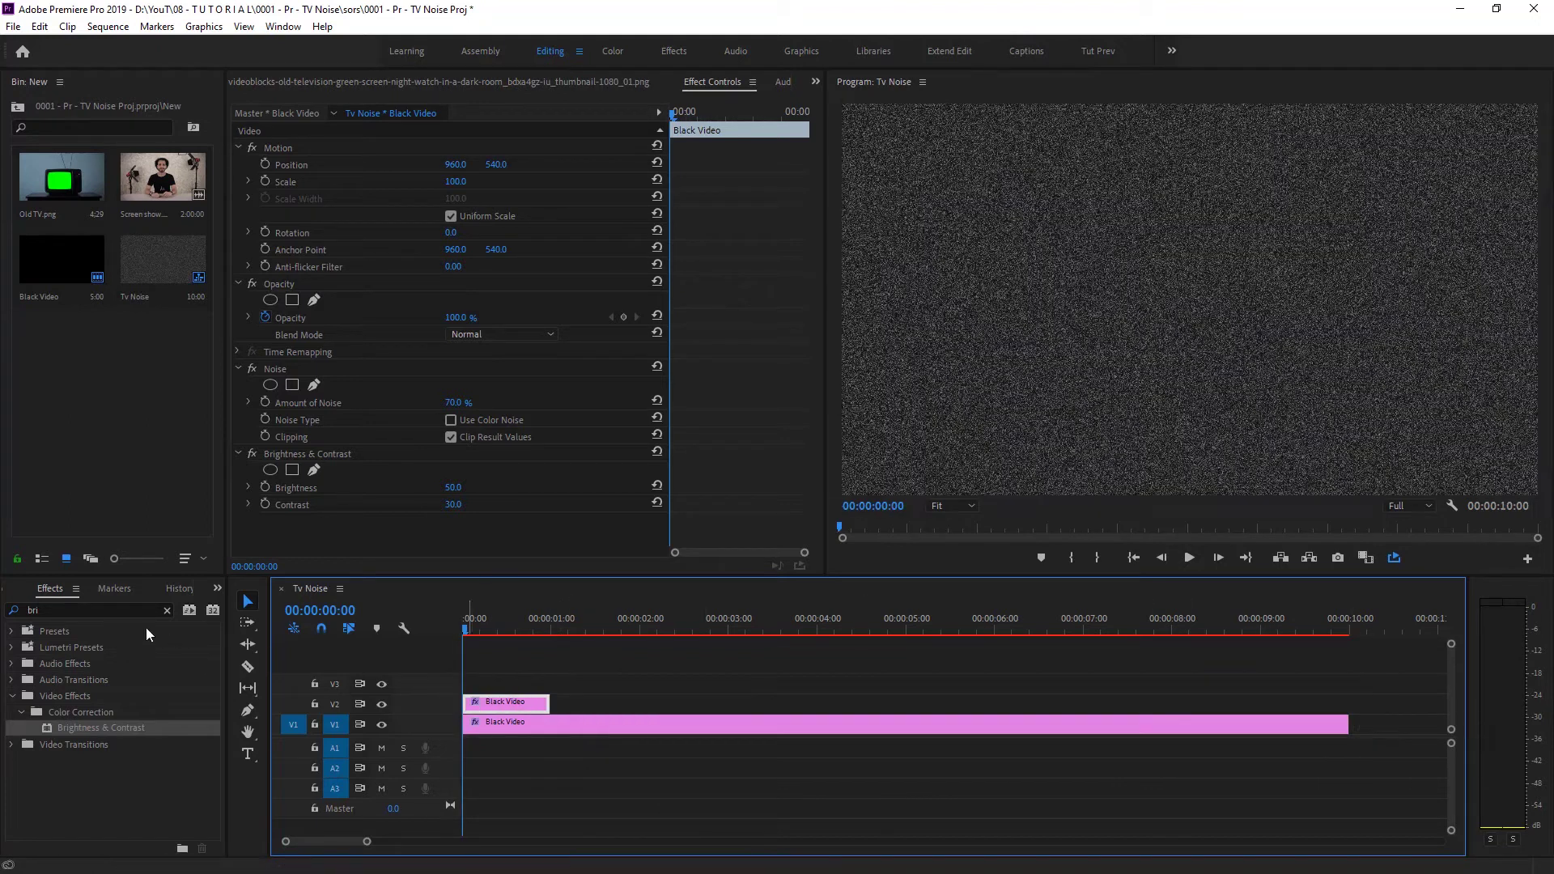
pyautogui.tripleClick(93, 610)
# Step: Apply Crop to the V2 noise clip with Top and Bottom at 49%
pyautogui.write('crop')
pyautogui.moveTo(66, 728); pyautogui.dragTo(395, 478)
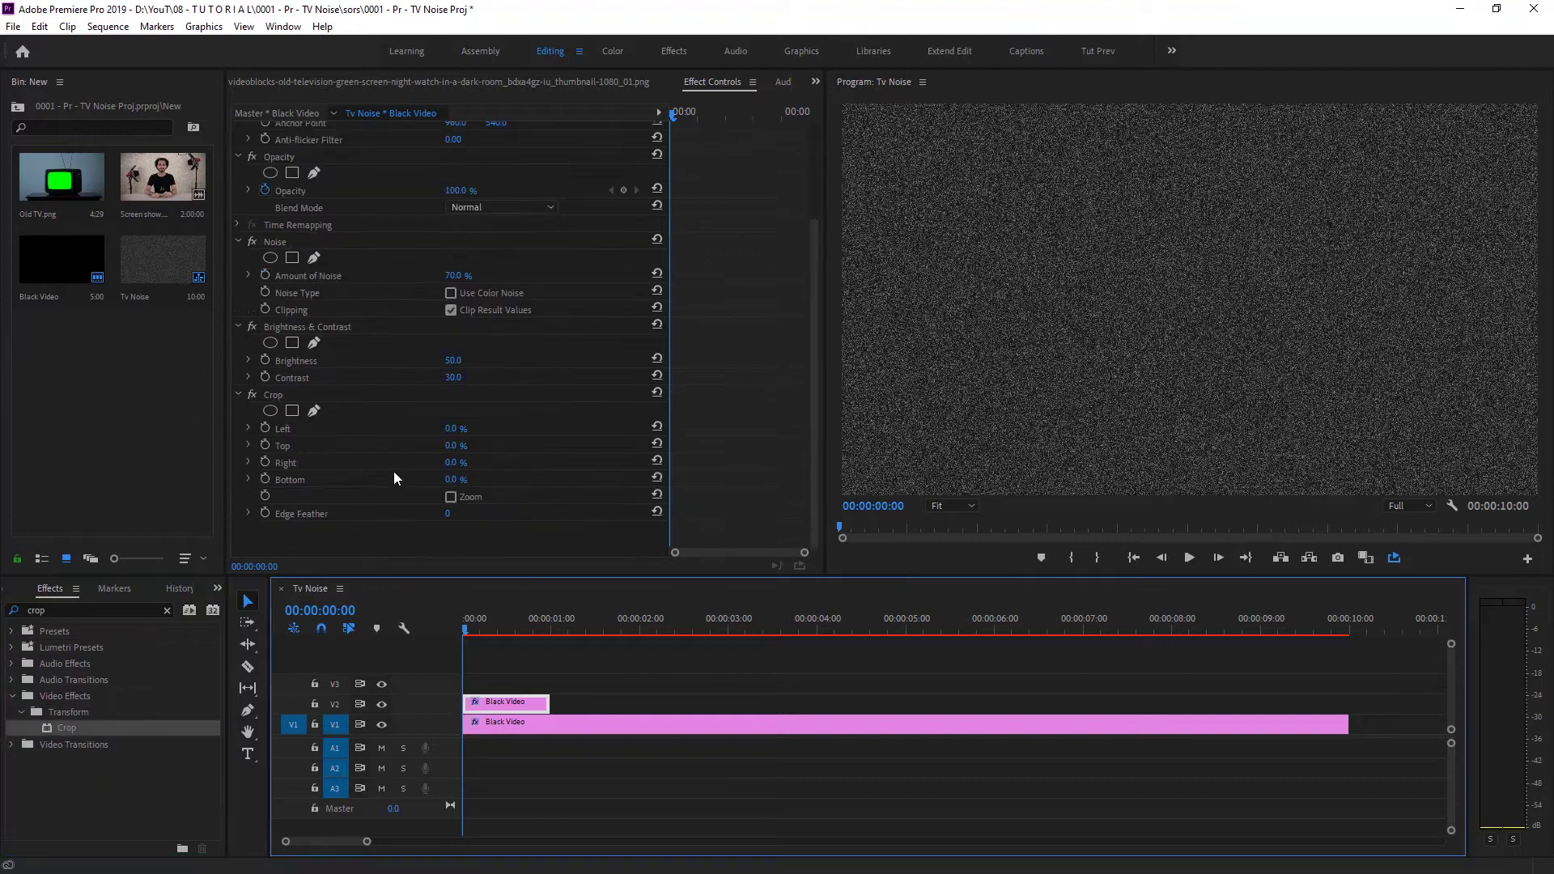
pyautogui.click(451, 445)
pyautogui.write('49')
pyautogui.click(450, 480)
pyautogui.write('49')
pyautogui.click(490, 695)
# Step: Set the band's Brightness and Contrast to 100 and its Scale to 300
pyautogui.click(453, 360)
pyautogui.write('100')
pyautogui.press('Return')
pyautogui.click(454, 377)
pyautogui.write('100')
pyautogui.press('Return')
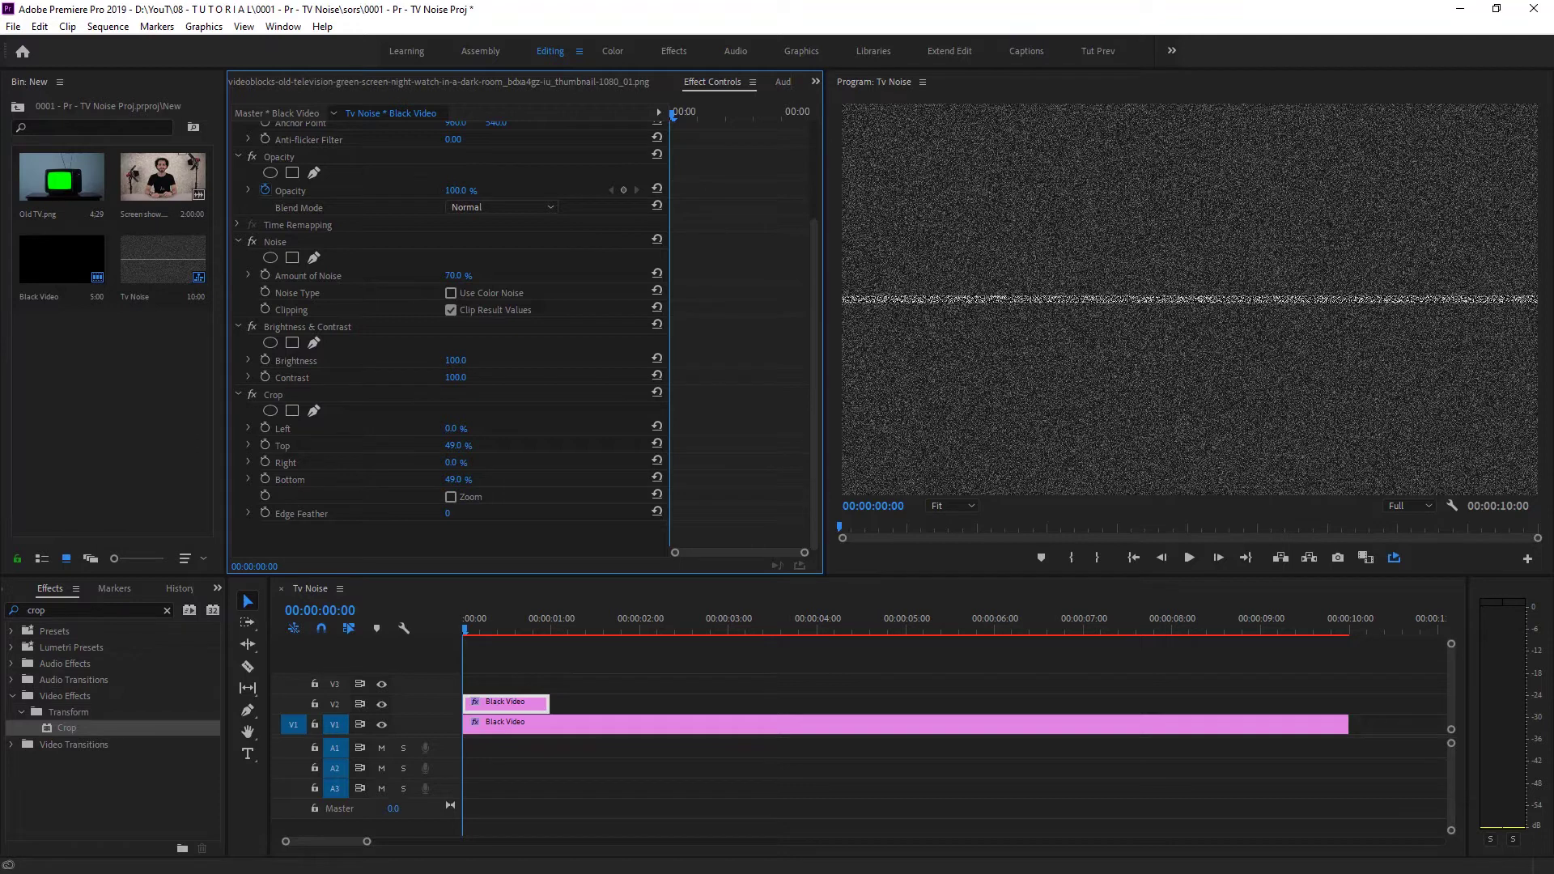
pyautogui.scroll(5, 405, 259)
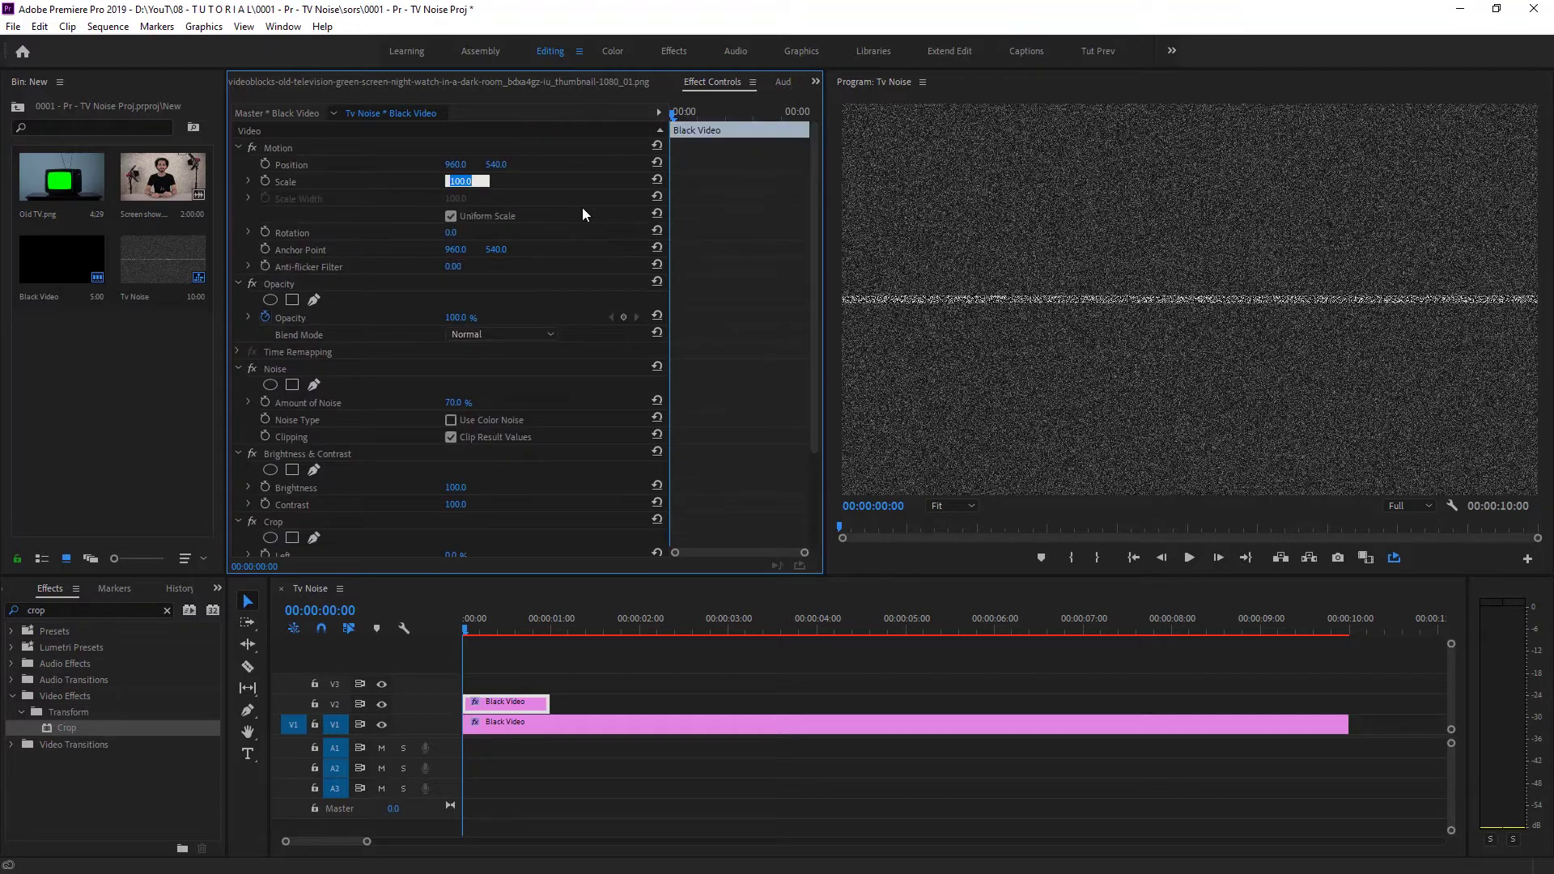
pyautogui.write('300')
pyautogui.press('Return')
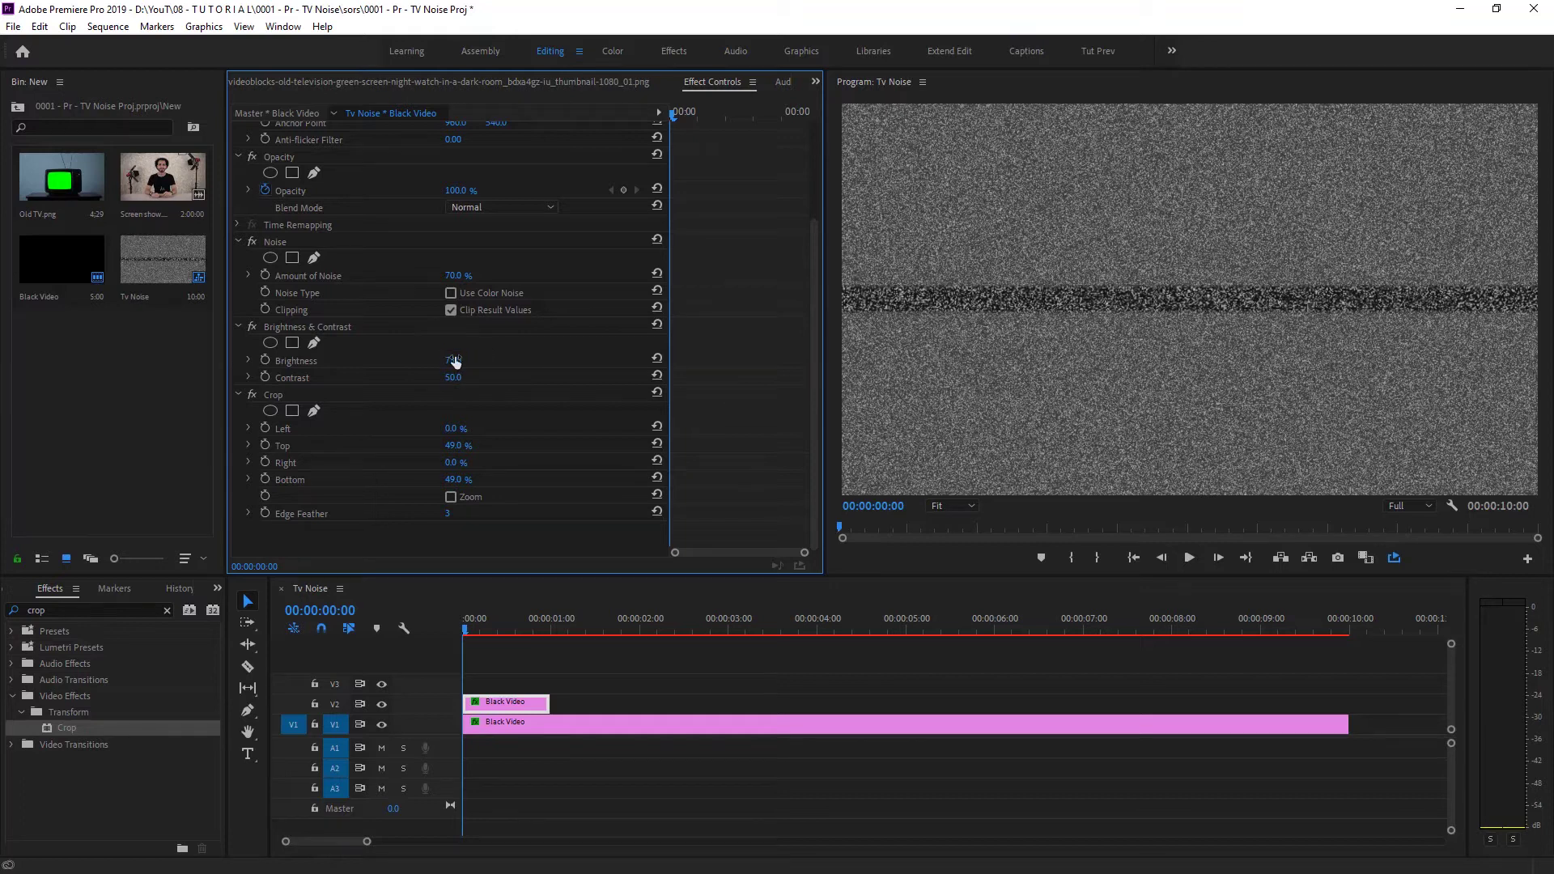
pyautogui.click(547, 726)
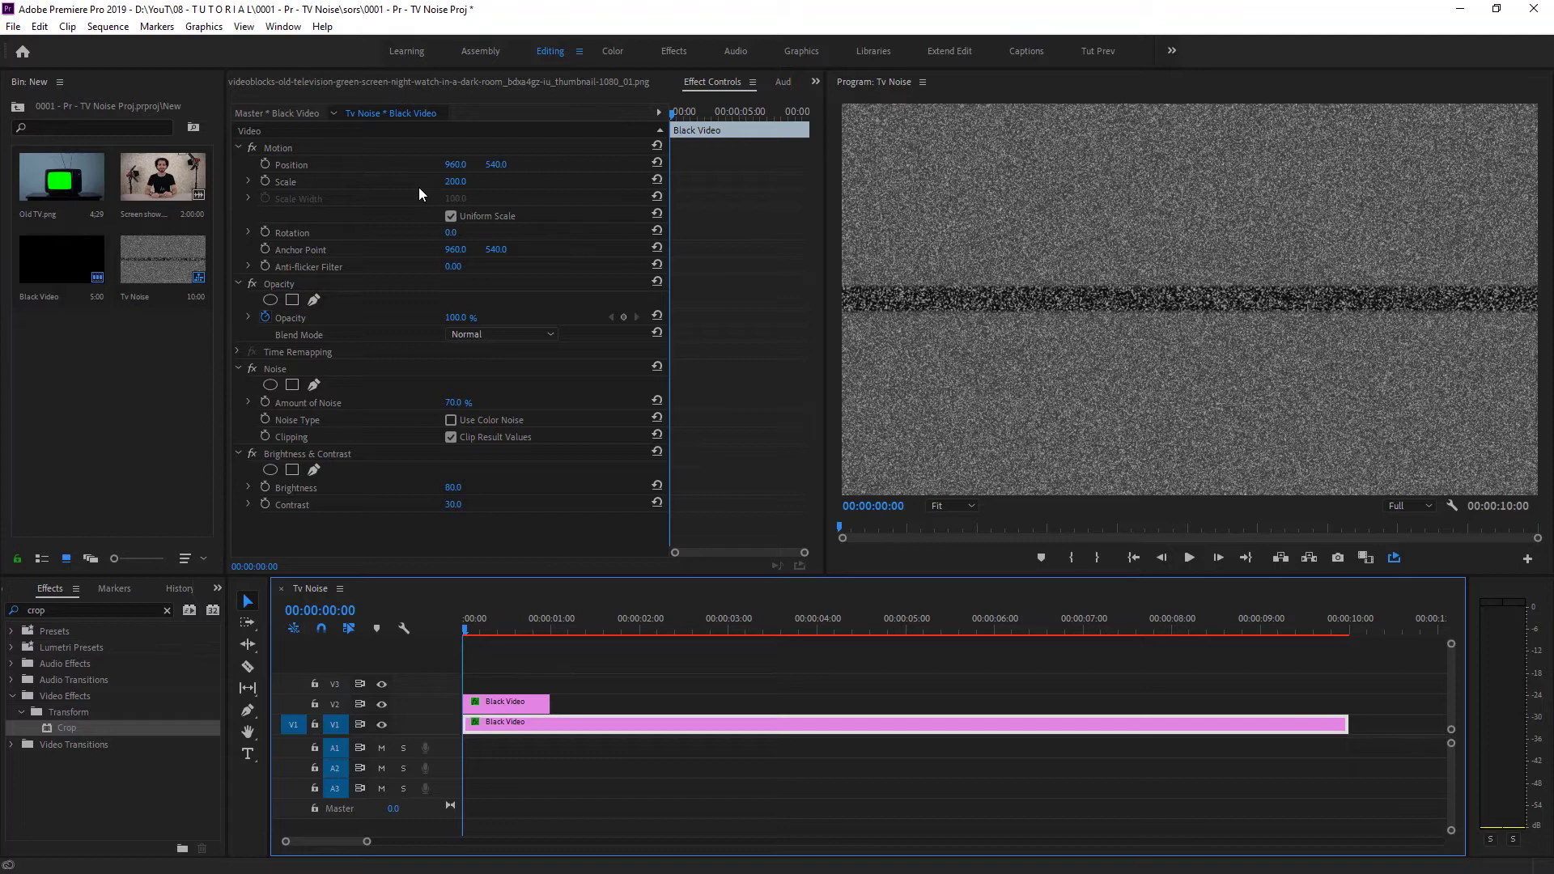
pyautogui.click(519, 703)
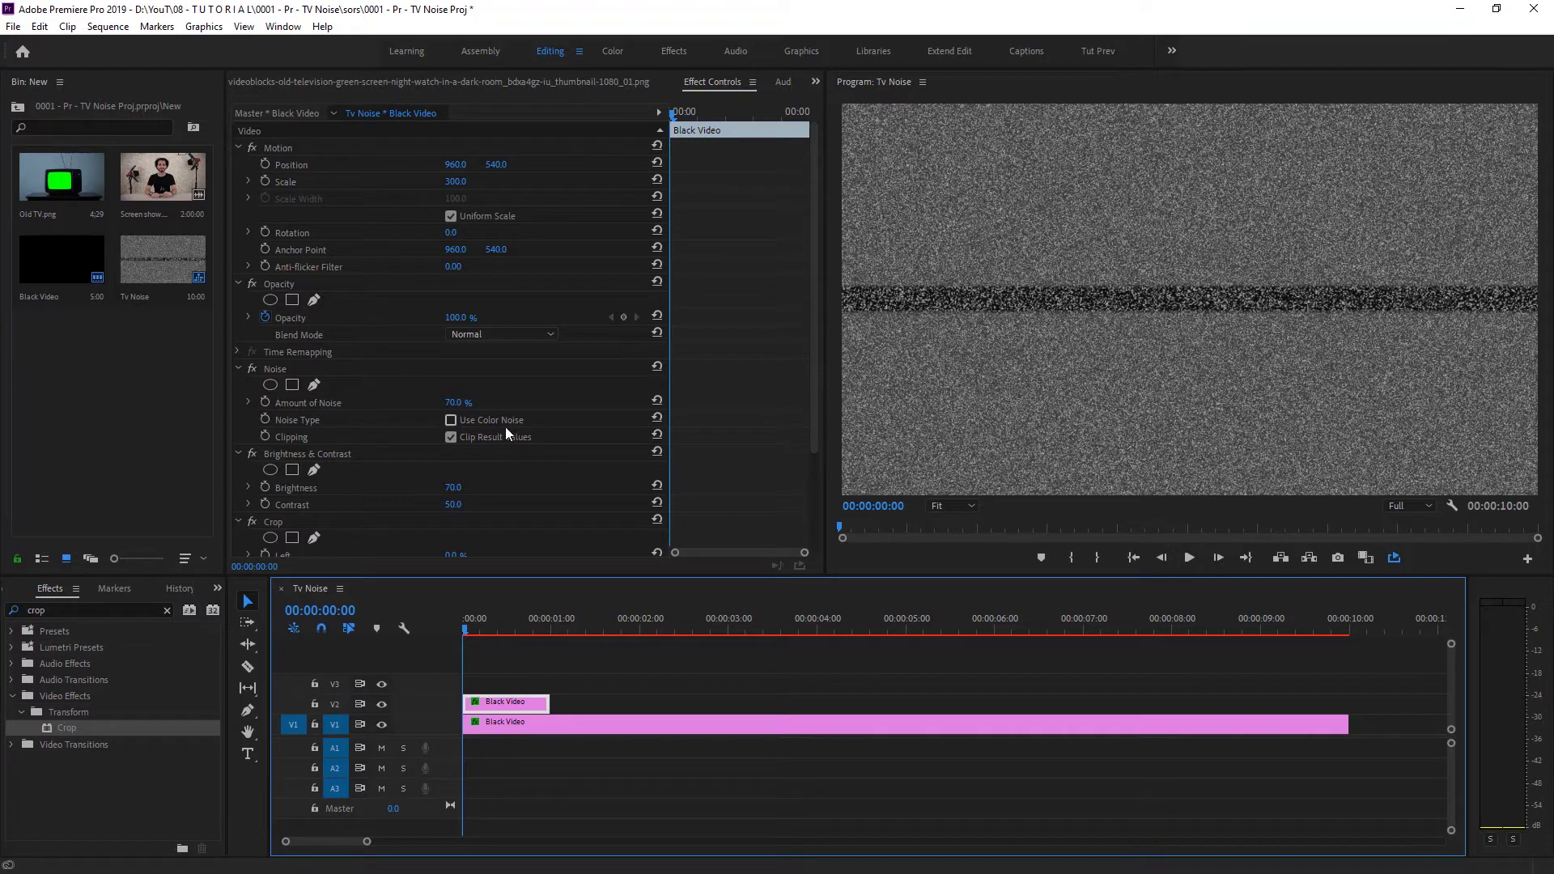
pyautogui.scroll(-2, 405, 436)
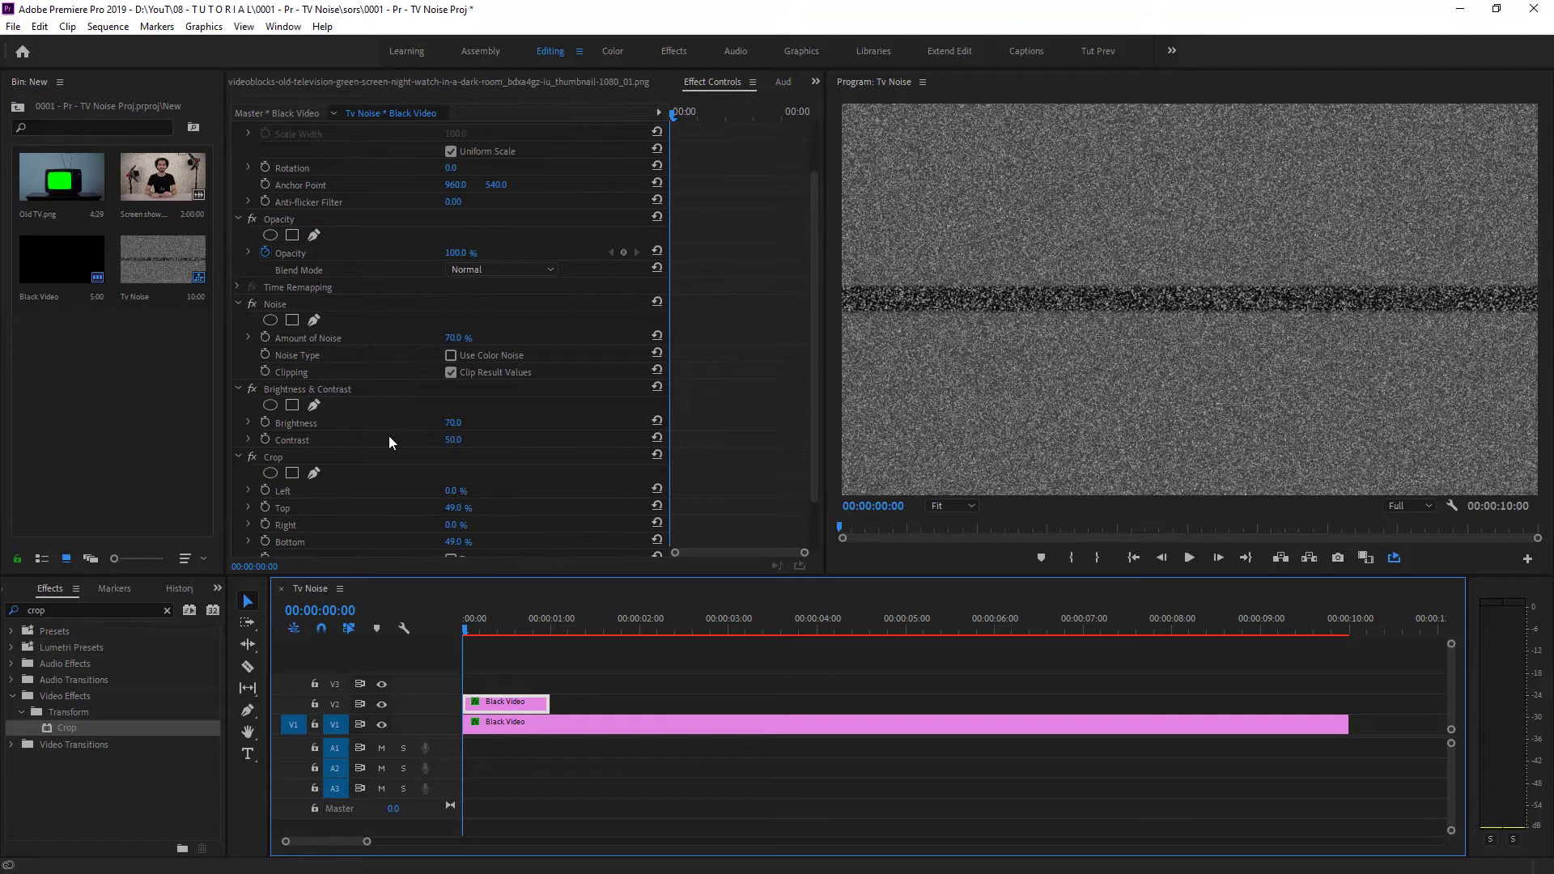
pyautogui.scroll(-2, 405, 451)
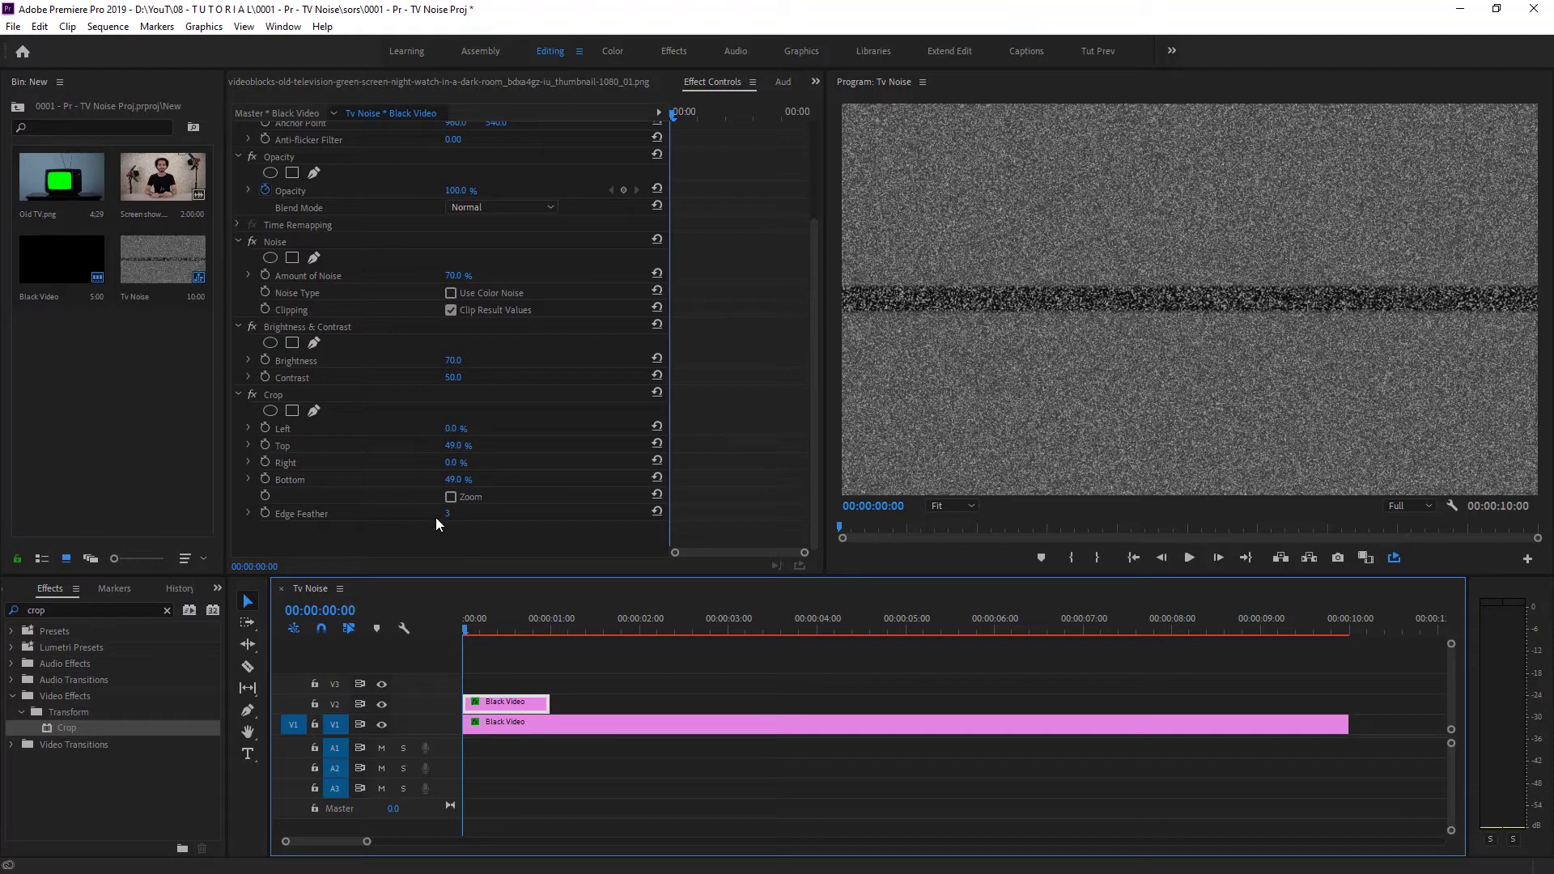
pyautogui.click(655, 514)
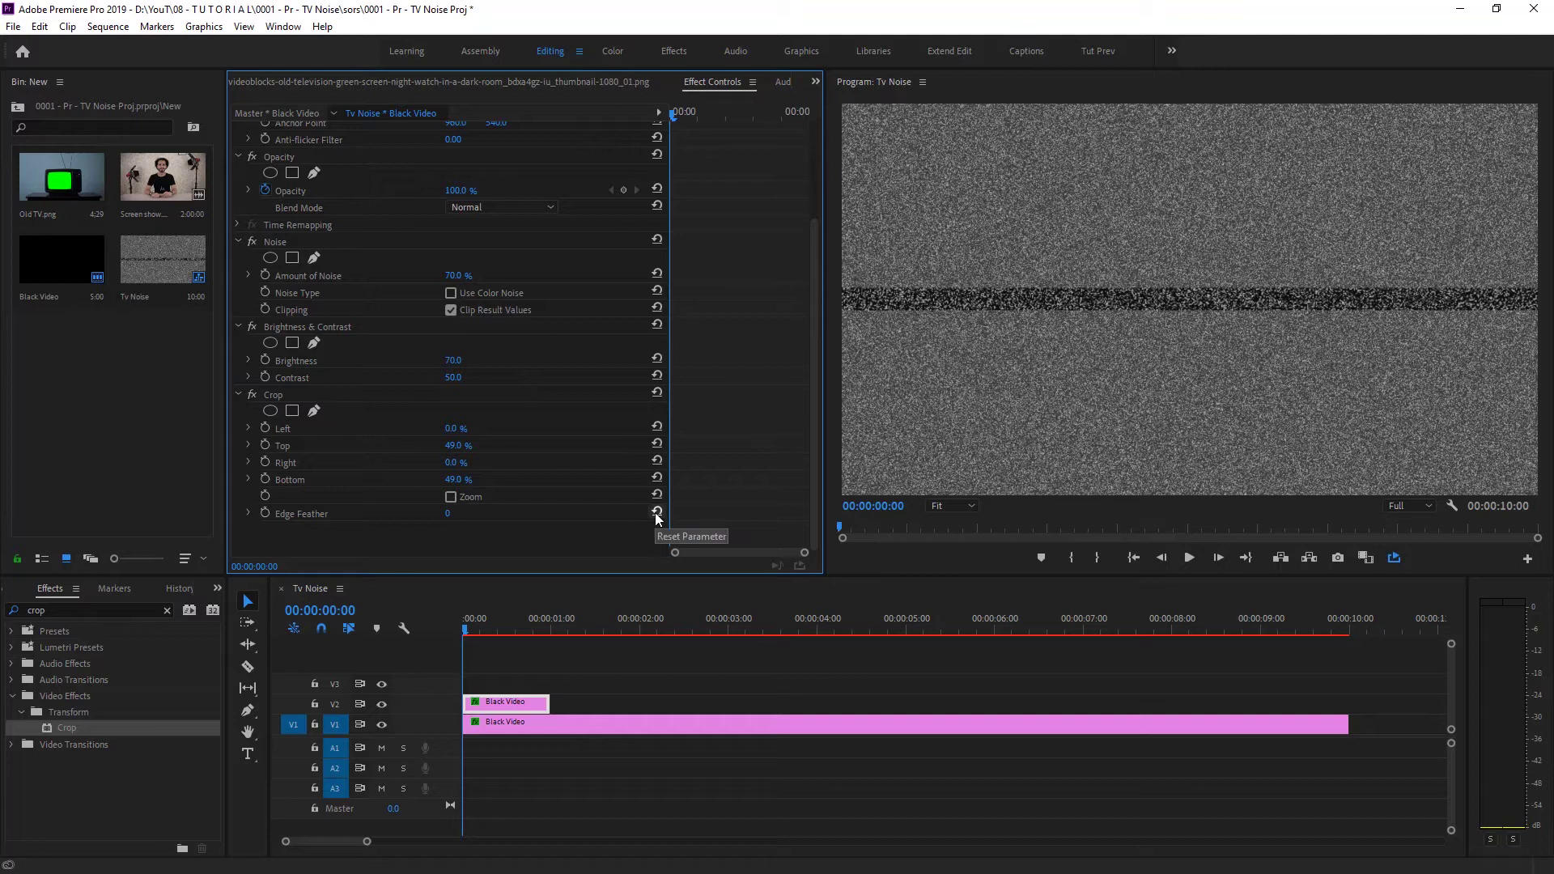
pyautogui.click(448, 513)
pyautogui.write('3')
pyautogui.click(540, 701)
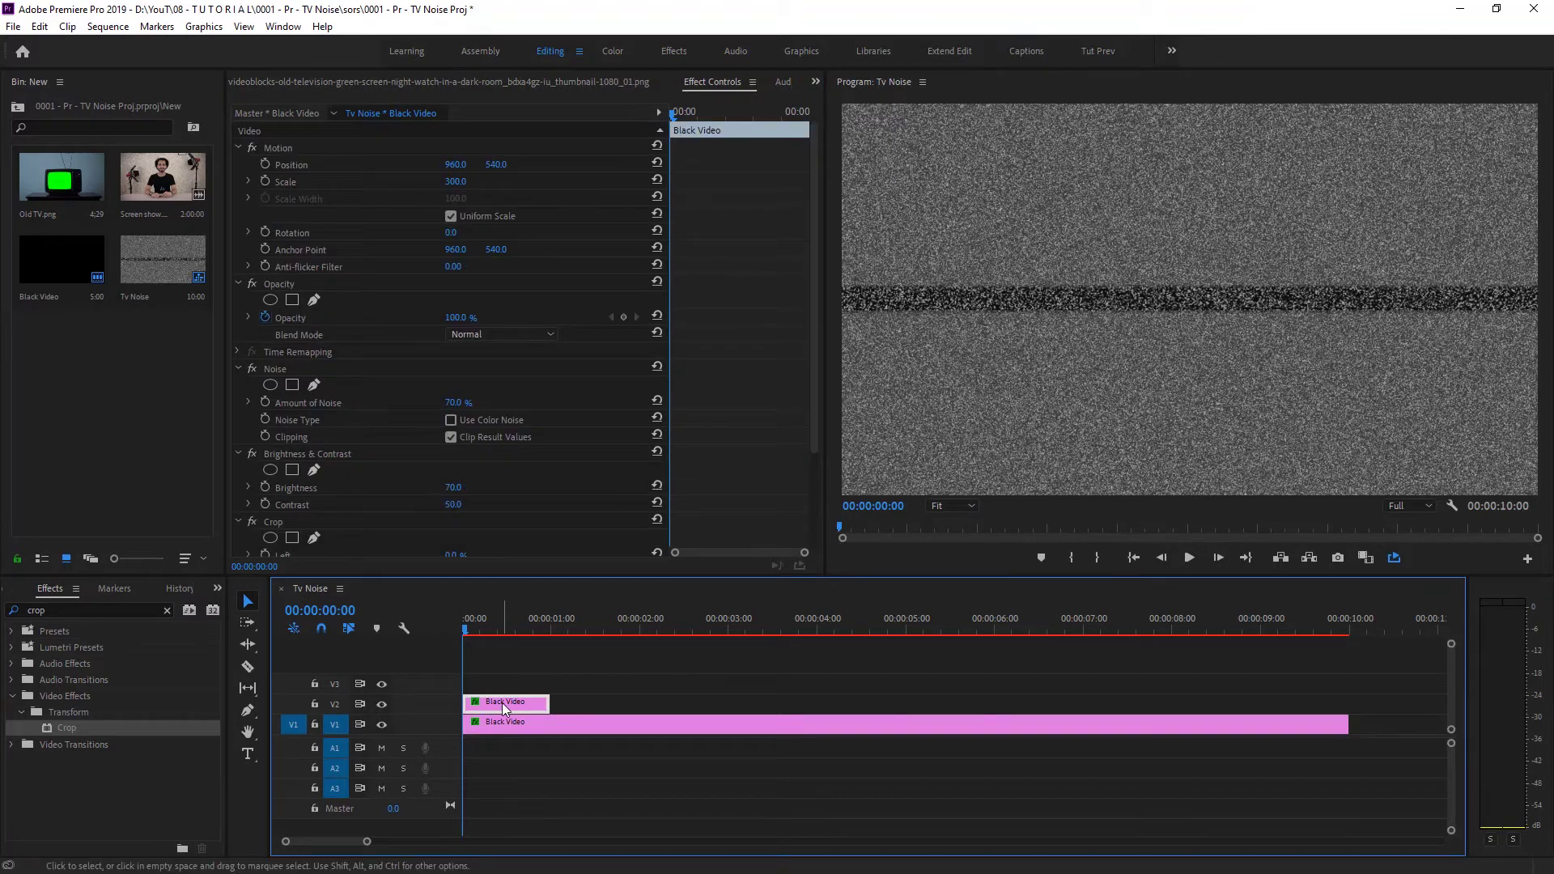
# Step: Keyframe the band's Position from Y 1136 at the start to -33 at frame 24, then preview
pyautogui.click(264, 165)
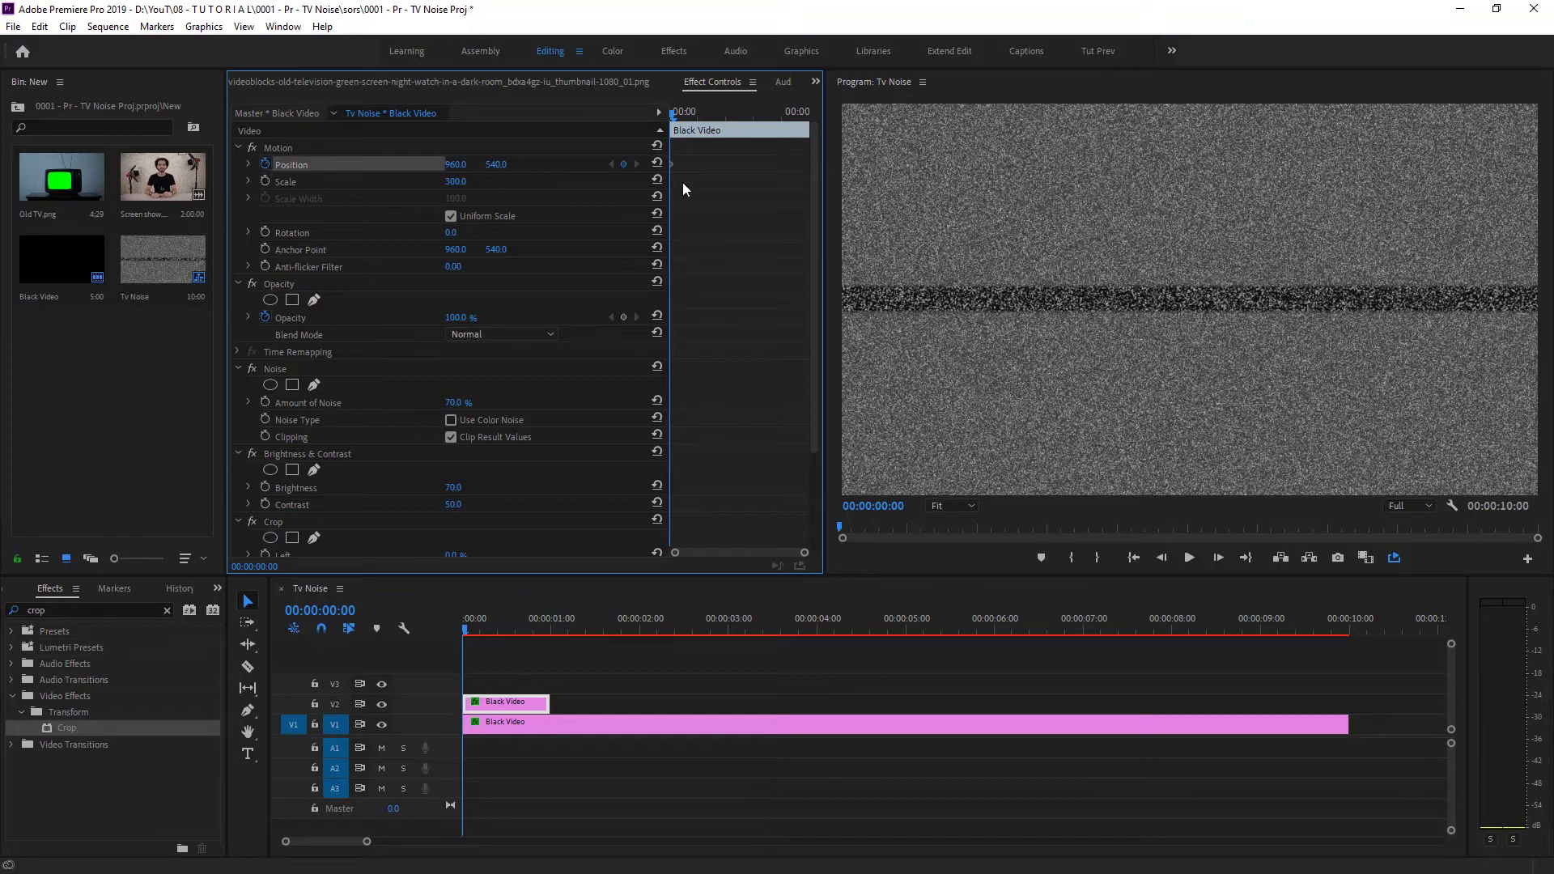
pyautogui.moveTo(693, 108); pyautogui.dragTo(803, 110)
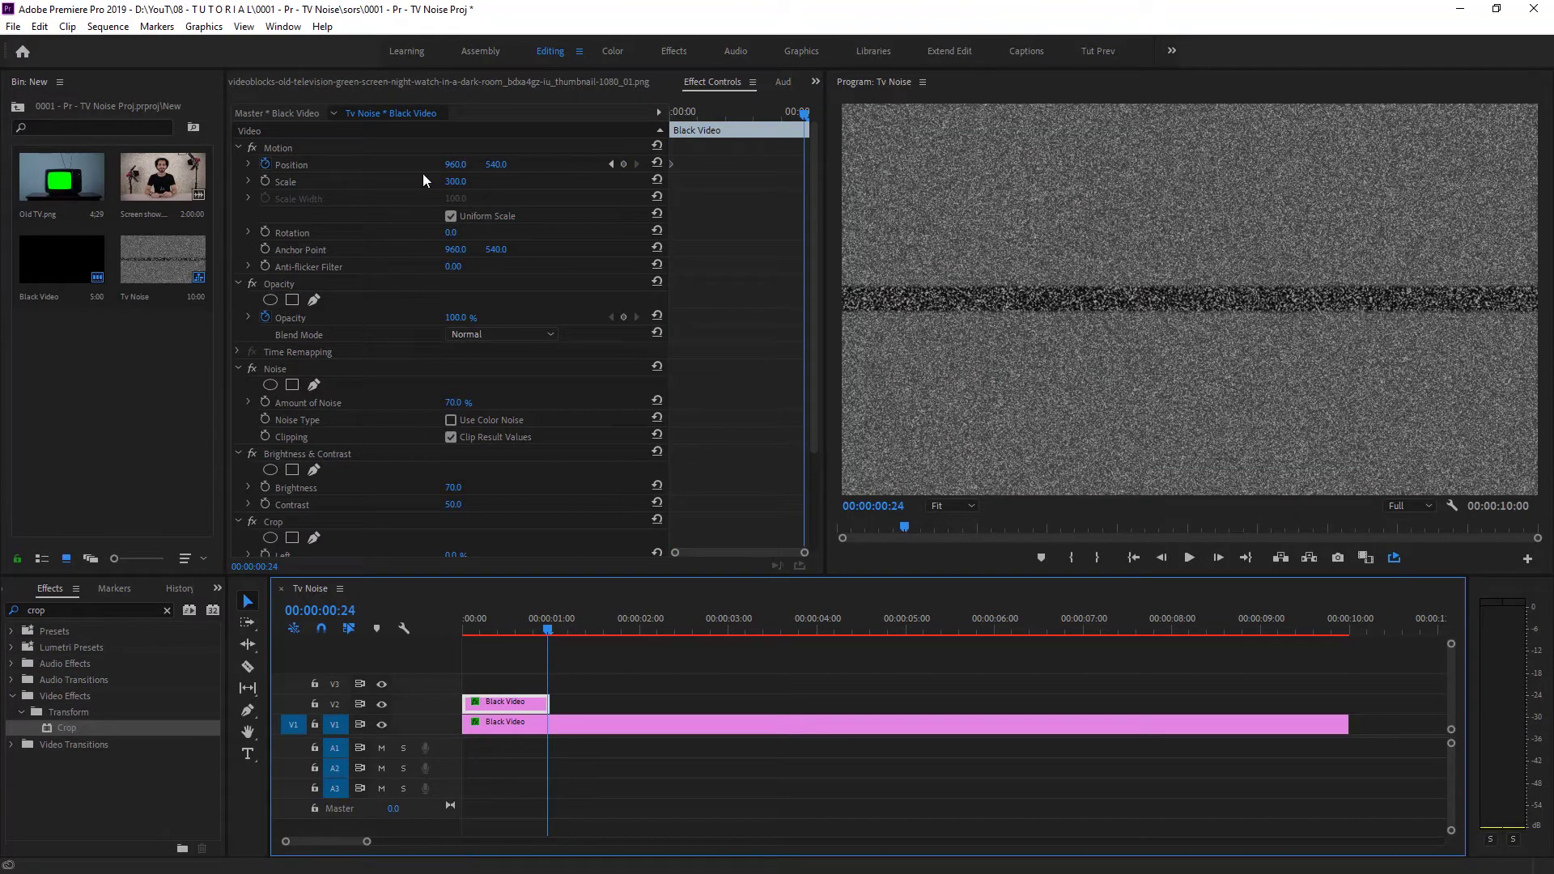
pyautogui.click(623, 164)
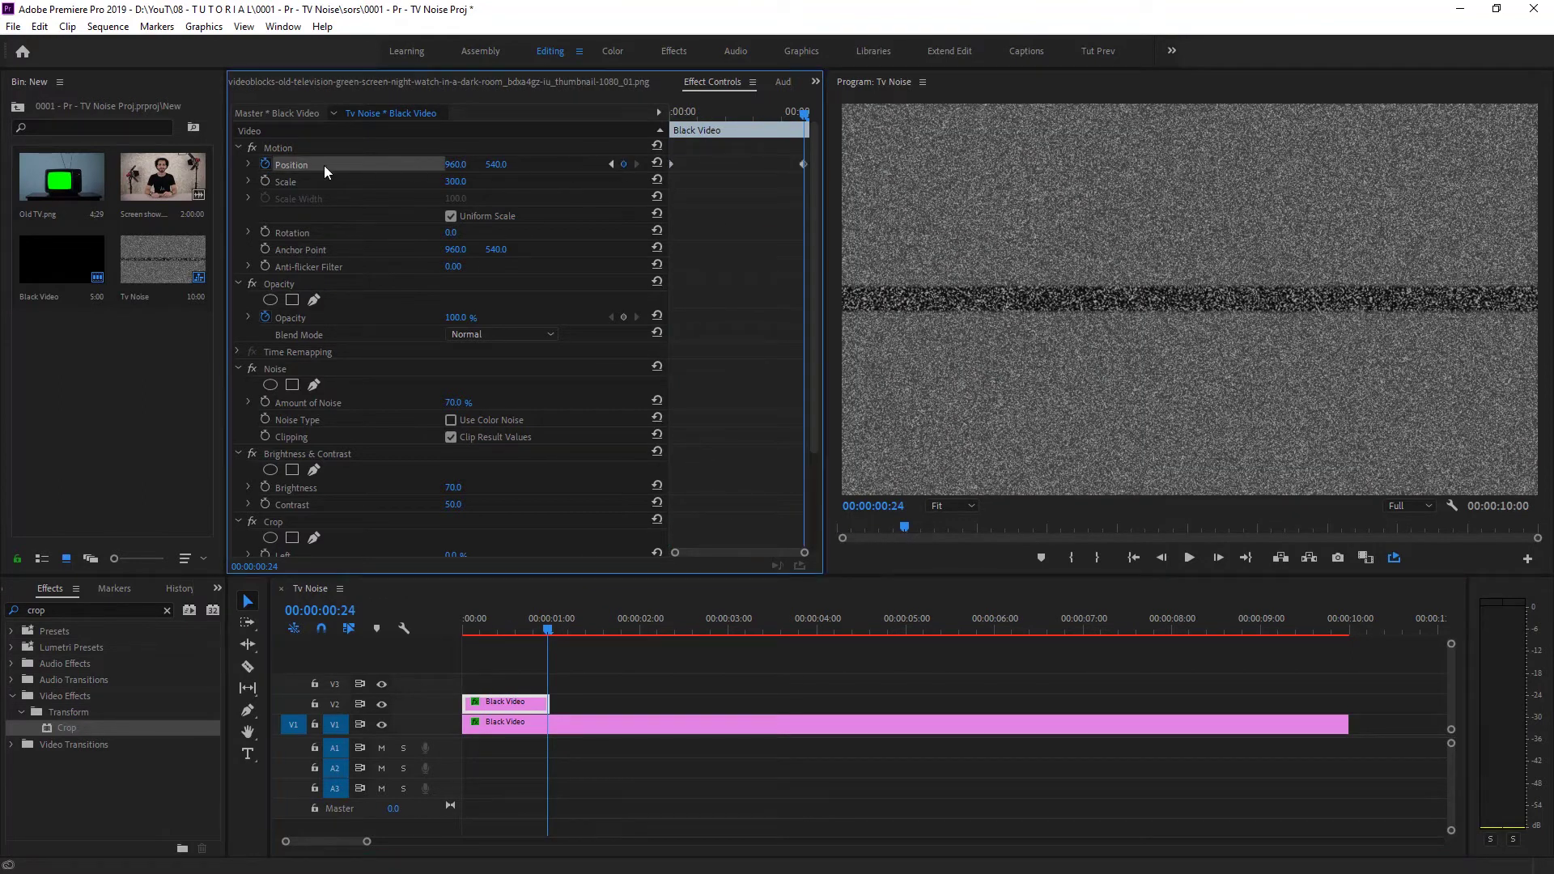
pyautogui.moveTo(495, 164); pyautogui.dragTo(31, 165)
pyautogui.click(612, 164)
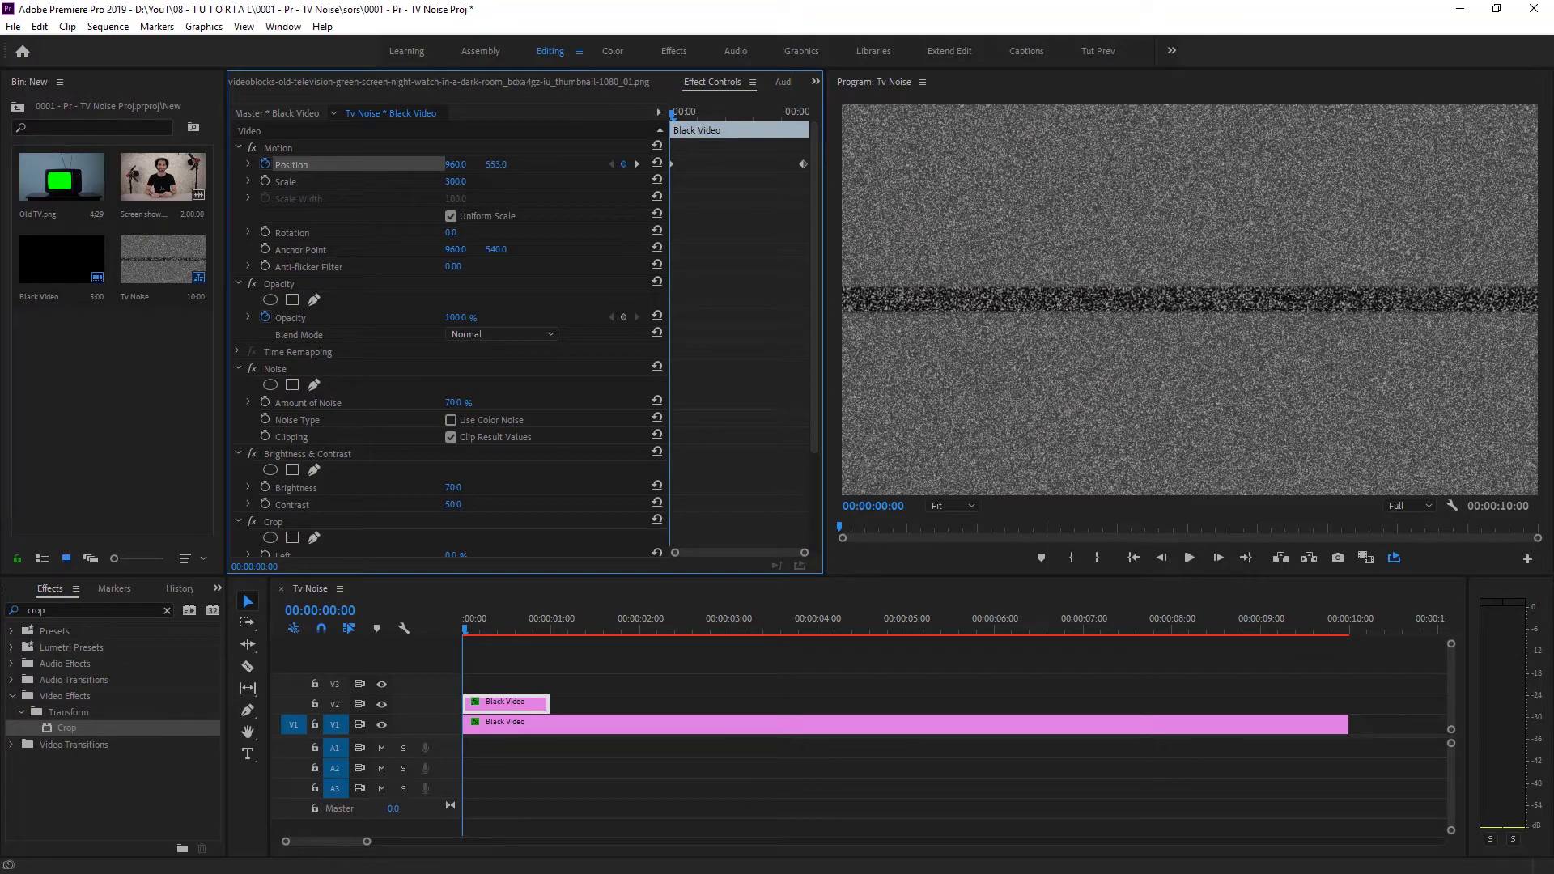
pyautogui.moveTo(496, 164); pyautogui.dragTo(968, 164)
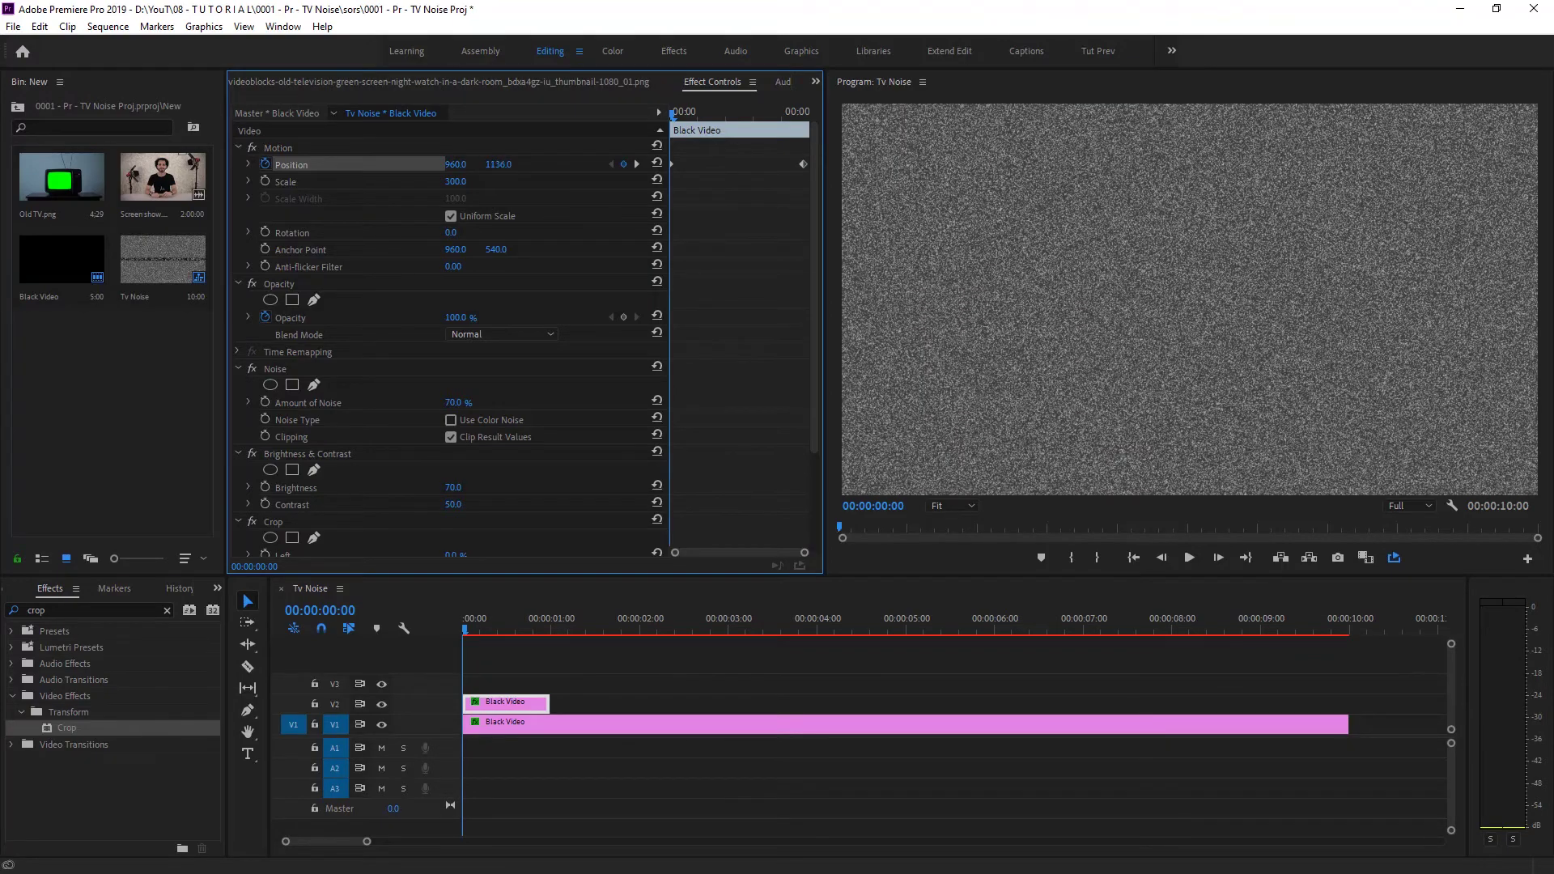
pyautogui.click(673, 659)
pyautogui.press('space')
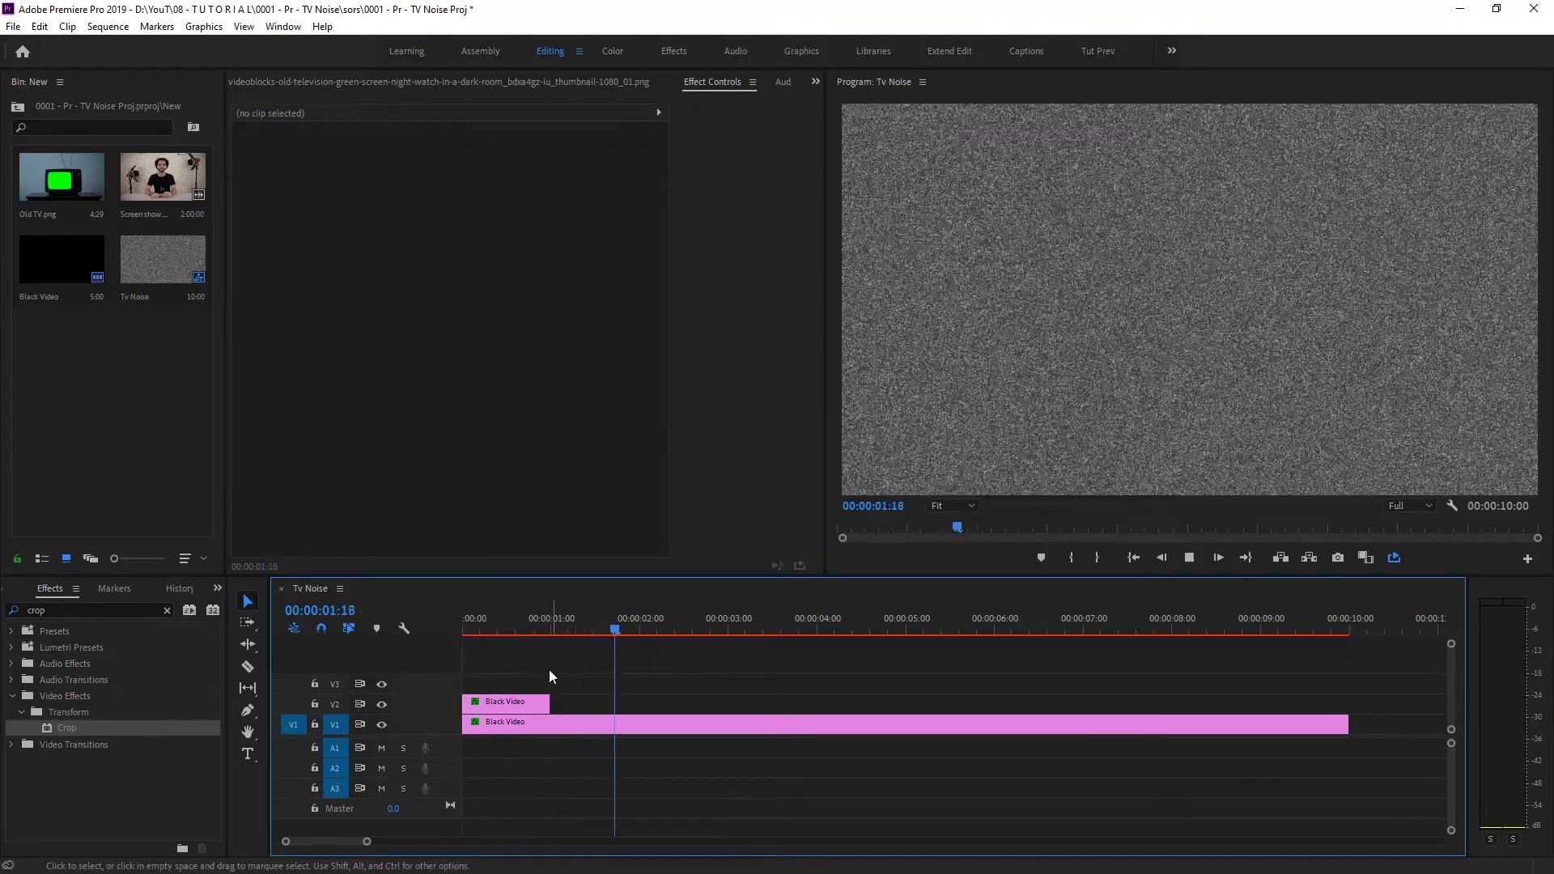
# Step: Duplicate the short noise band clip end to end along V2
pyautogui.click(497, 718)
pyautogui.press('Home')
pyautogui.click(497, 705)
pyautogui.moveTo(497, 704); pyautogui.dragTo(596, 714)
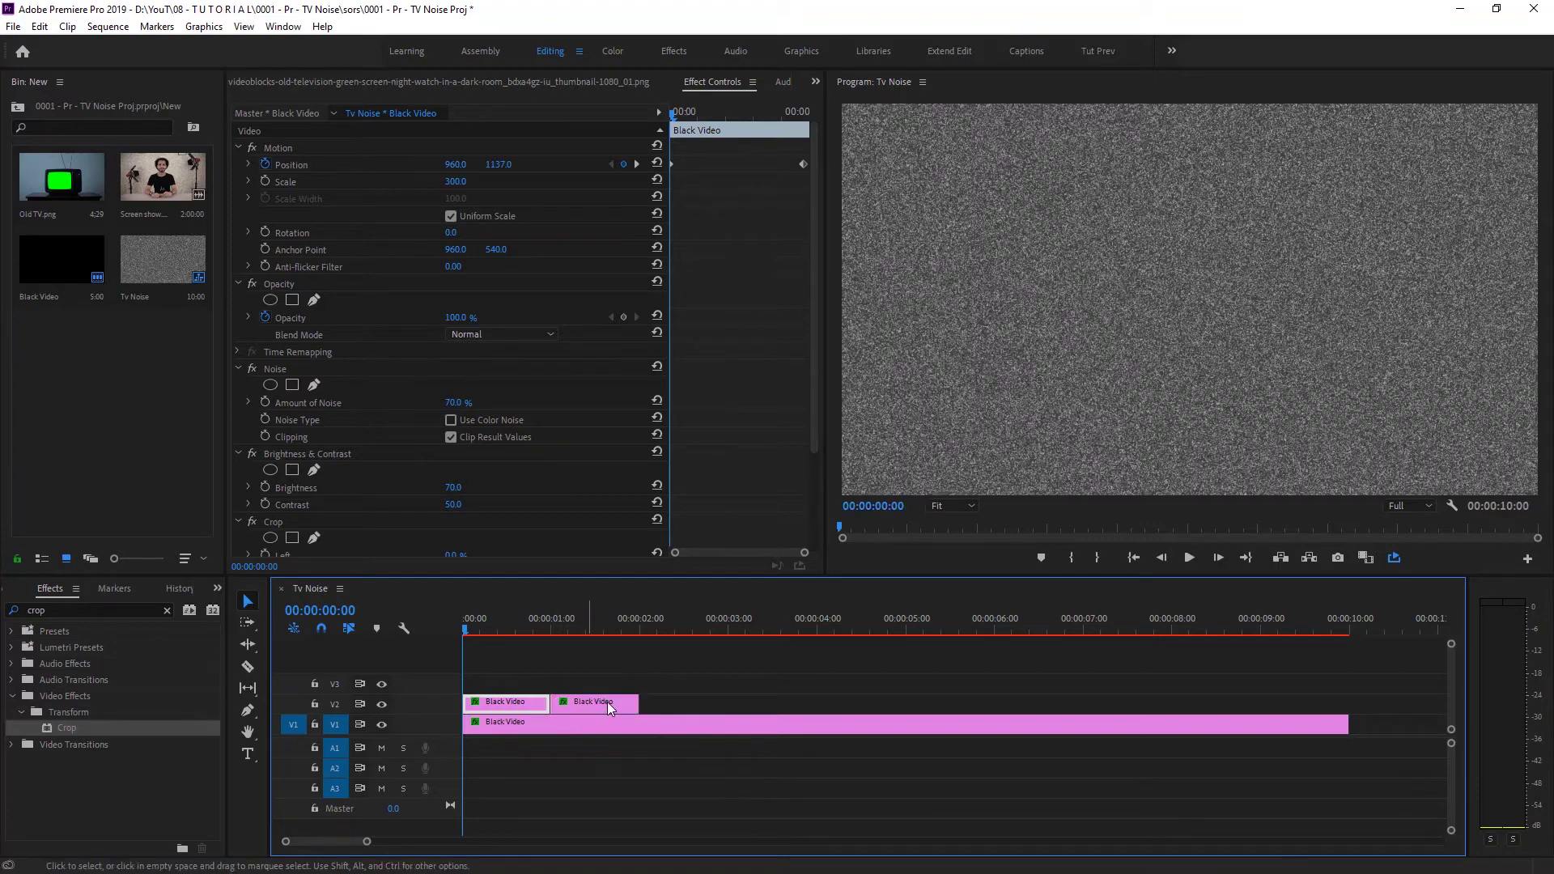
pyautogui.click(688, 665)
pyautogui.click(827, 624)
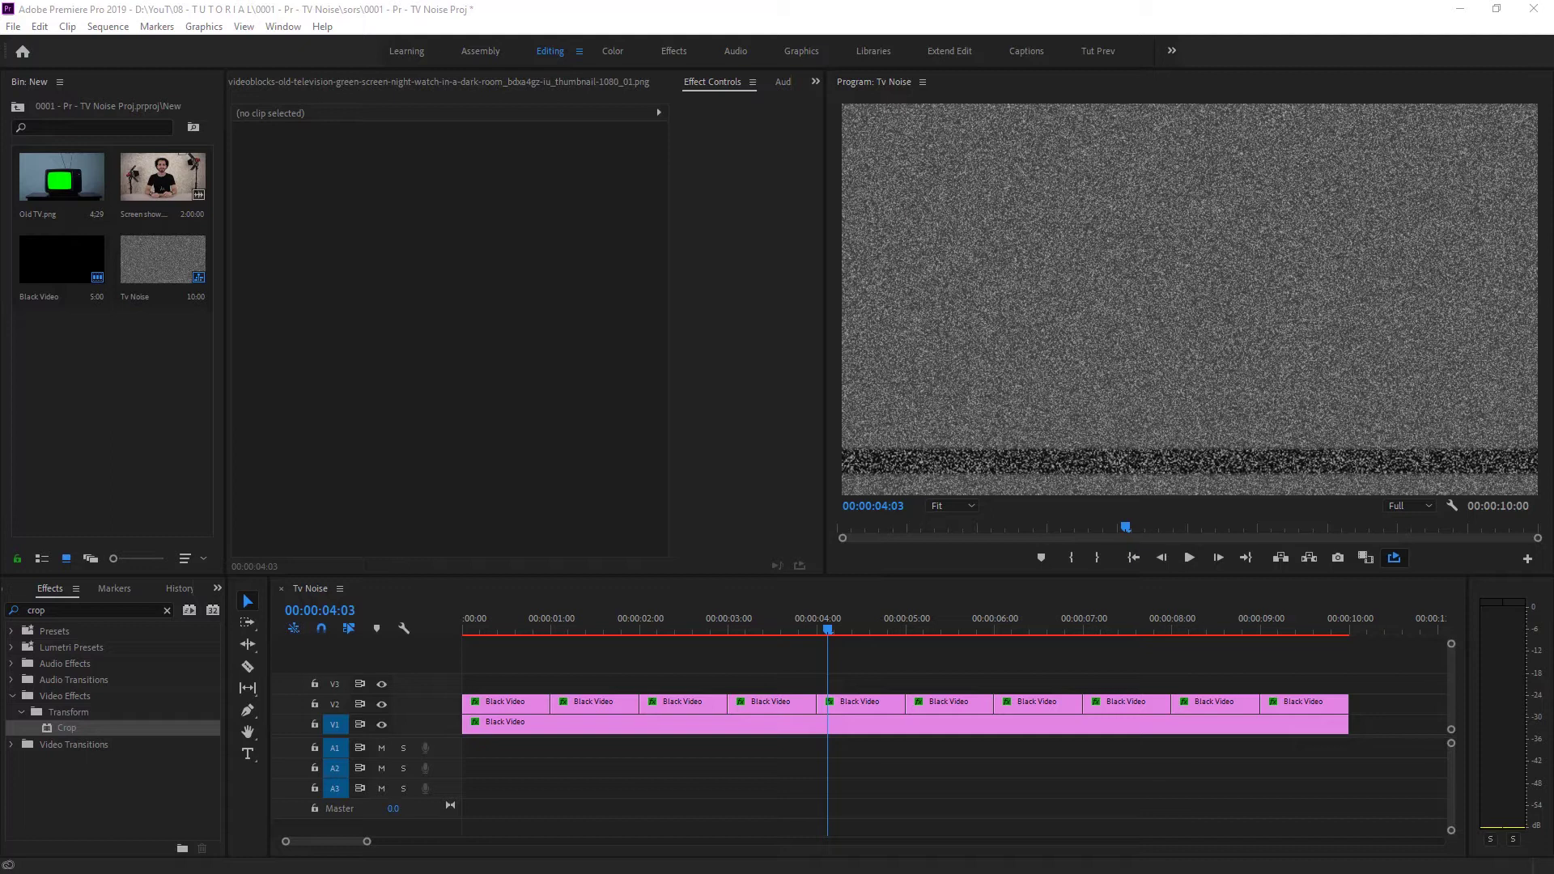
# Step: Create a new sequence containing the nested Tv Noise sequence
pyautogui.rightClick(158, 265)
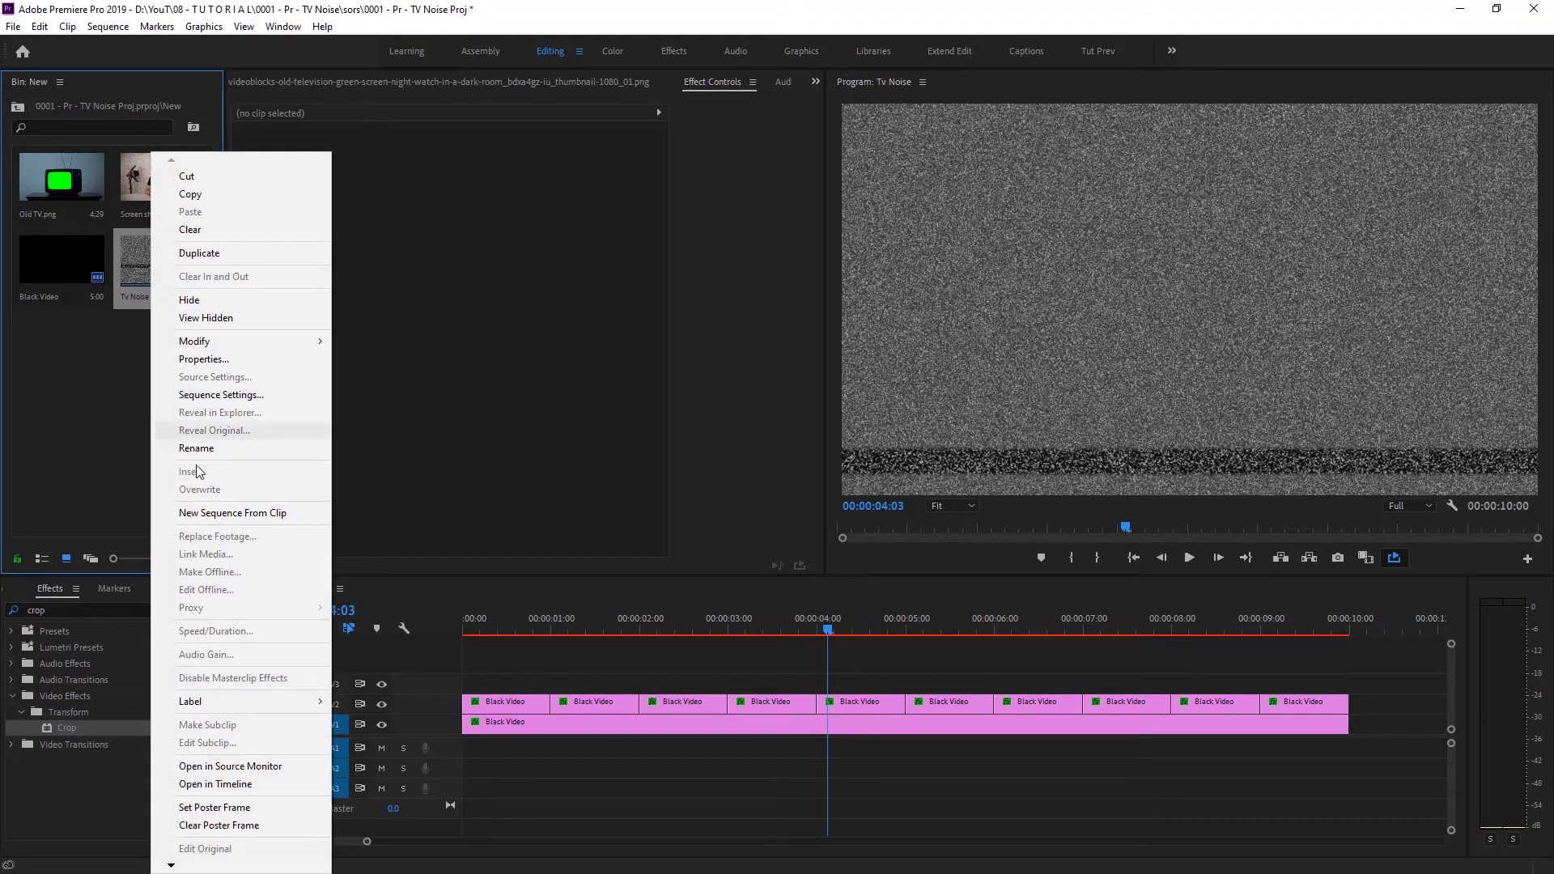
pyautogui.click(201, 513)
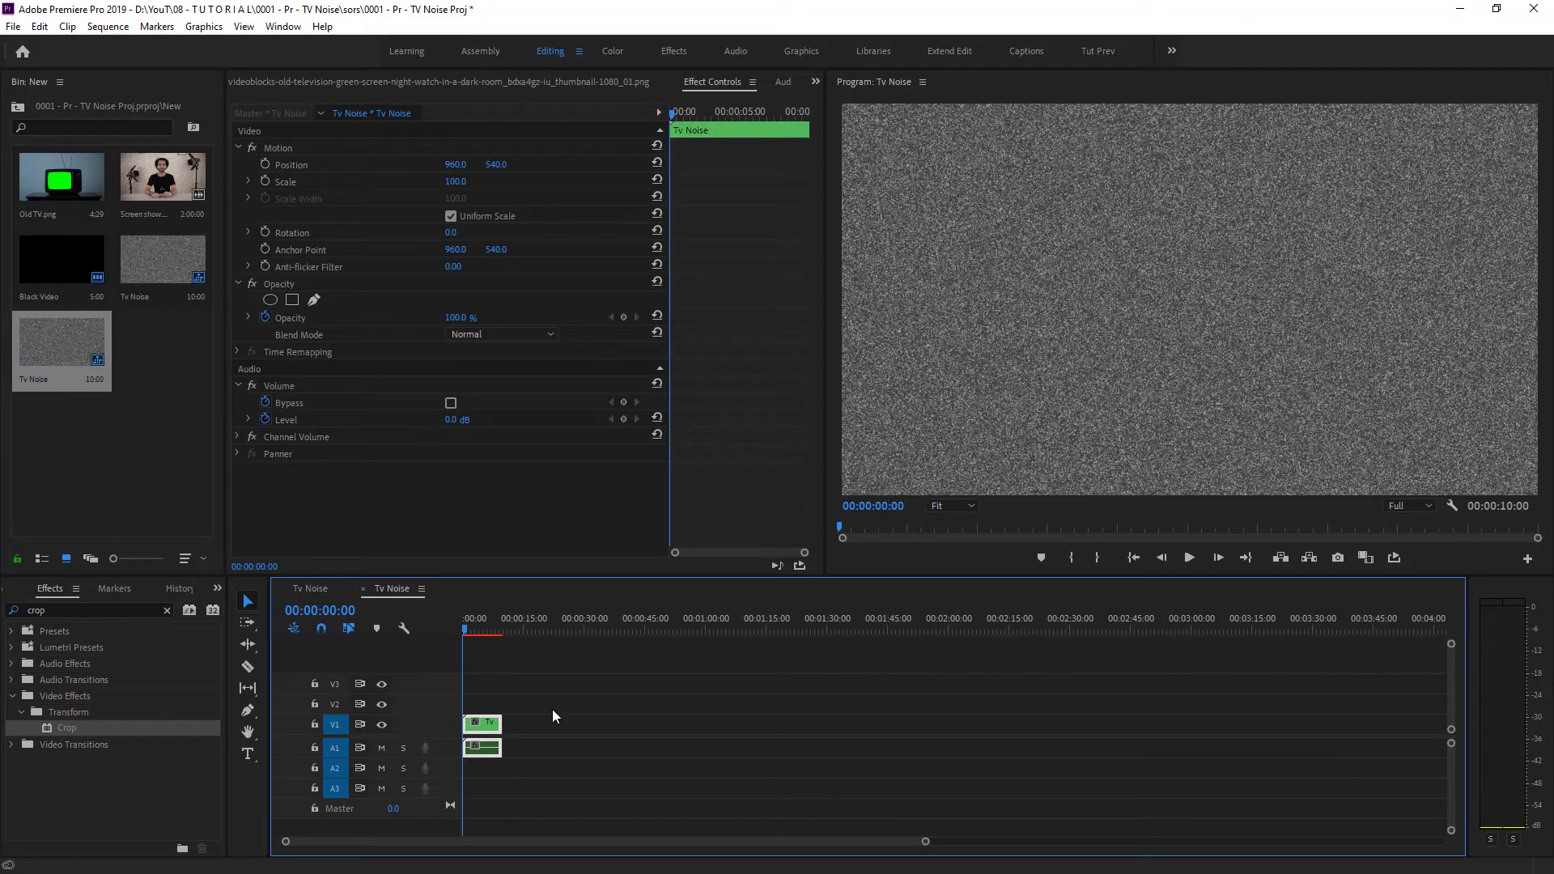
pyautogui.press('\\')
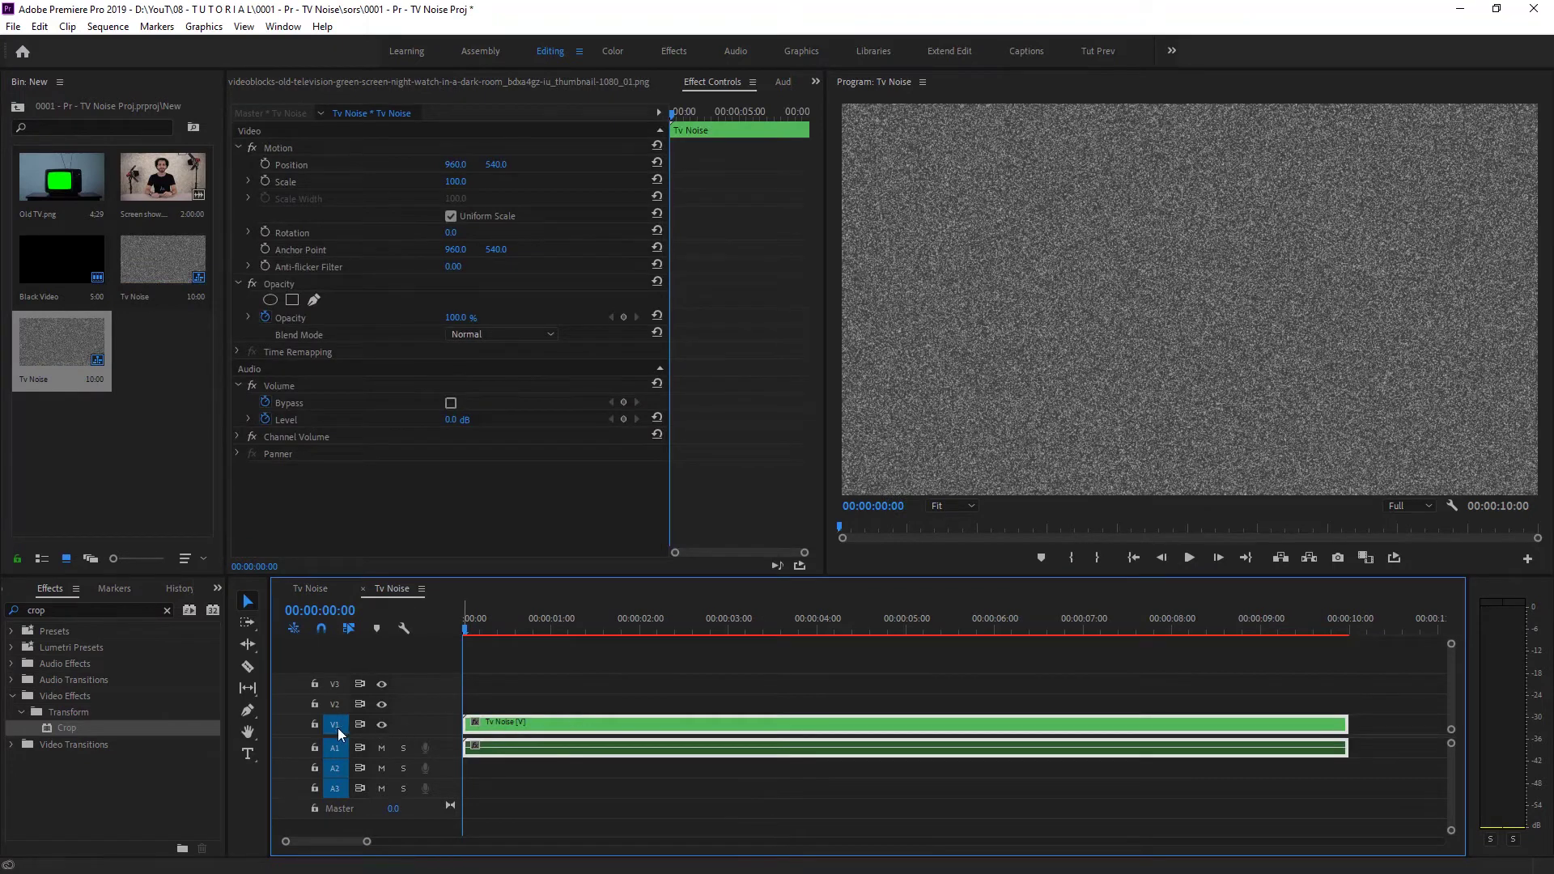
# Step: Add Screen show.mp4 on V2 cut at 10 seconds, and Old TV.png on V3 extended to the end
pyautogui.click(140, 199)
pyautogui.moveTo(140, 198); pyautogui.dragTo(469, 709)
pyautogui.press('c')
pyautogui.click(1349, 702)
pyautogui.press('v')
pyautogui.click(1401, 702)
pyautogui.press('Delete')
pyautogui.moveTo(61, 179)
pyautogui.mouseDown()
pyautogui.moveTo(544, 696)
pyautogui.moveTo(449, 684)
pyautogui.mouseUp()
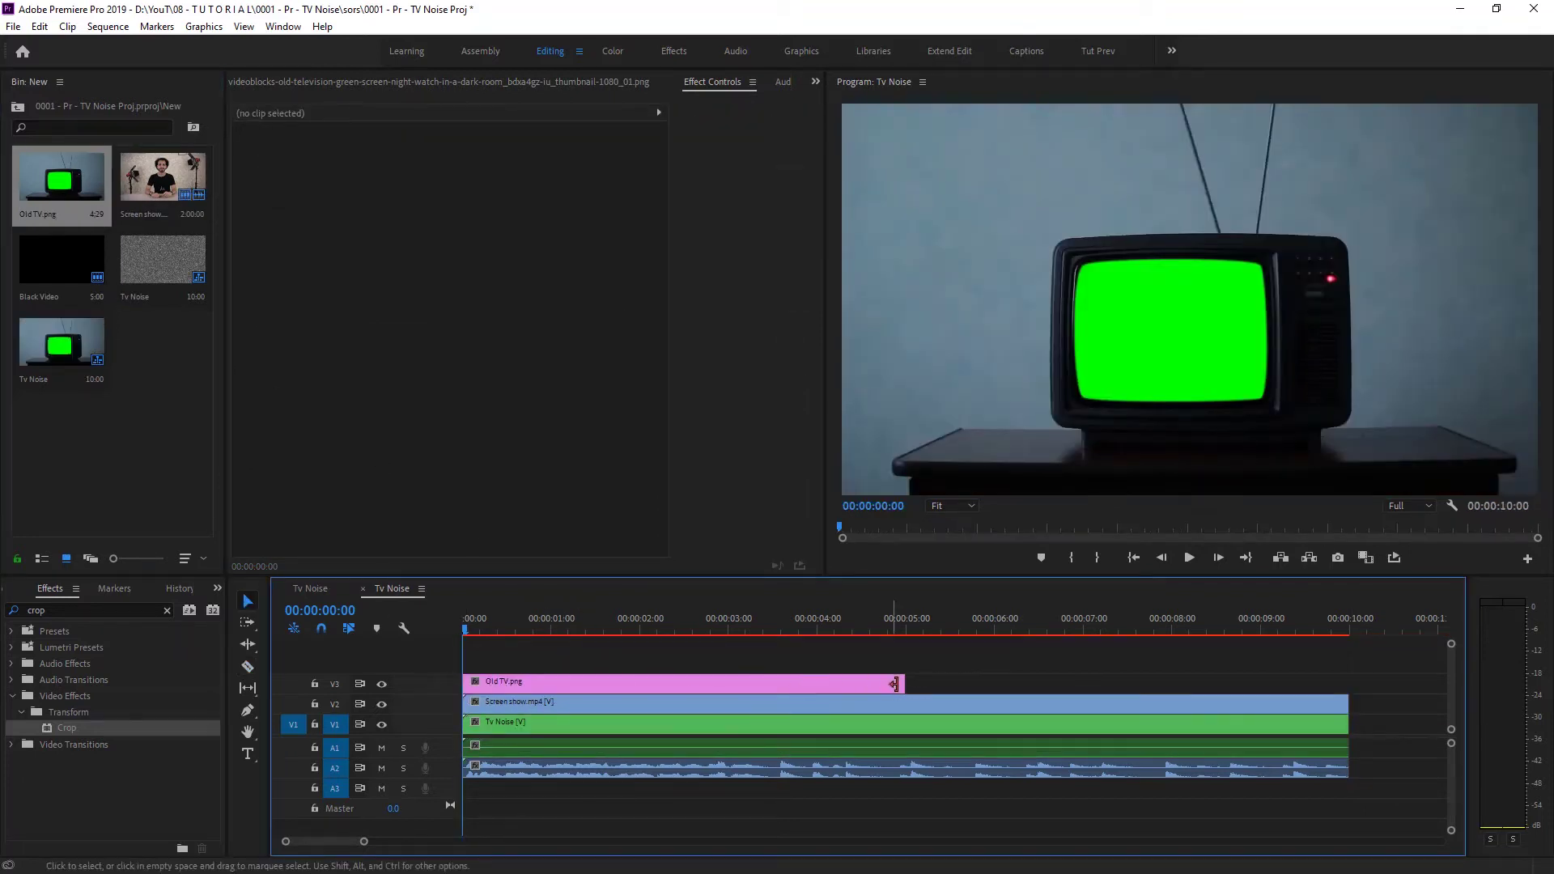
pyautogui.moveTo(895, 684); pyautogui.dragTo(1349, 684)
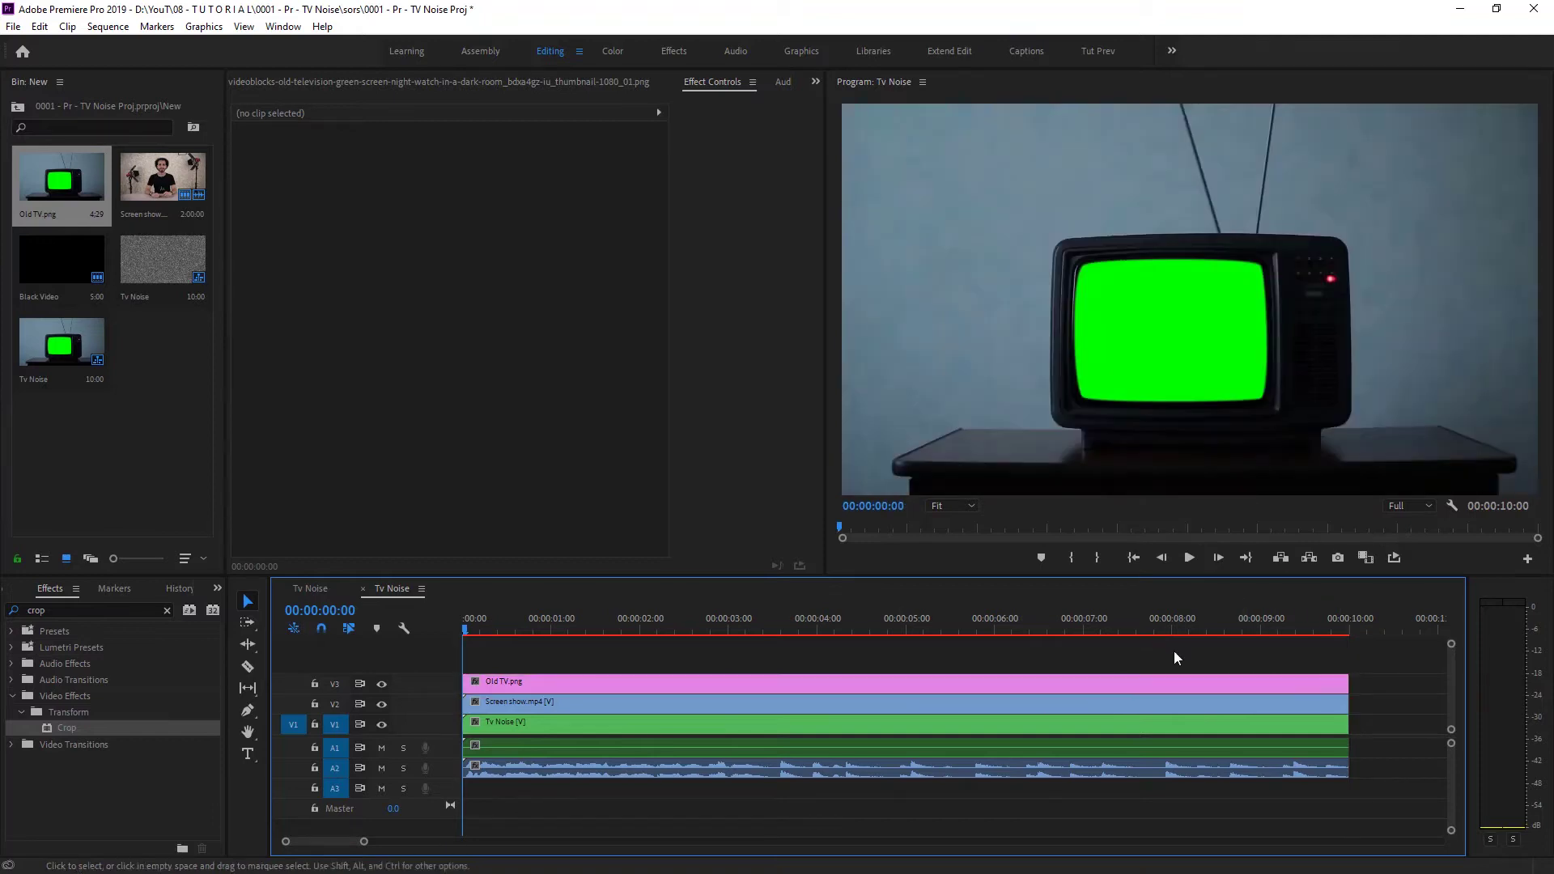
# Step: Save, then key out Old TV.png's green screen with Ultra Key
pyautogui.hotkey('ctrl', 's')
pyautogui.click(81, 611)
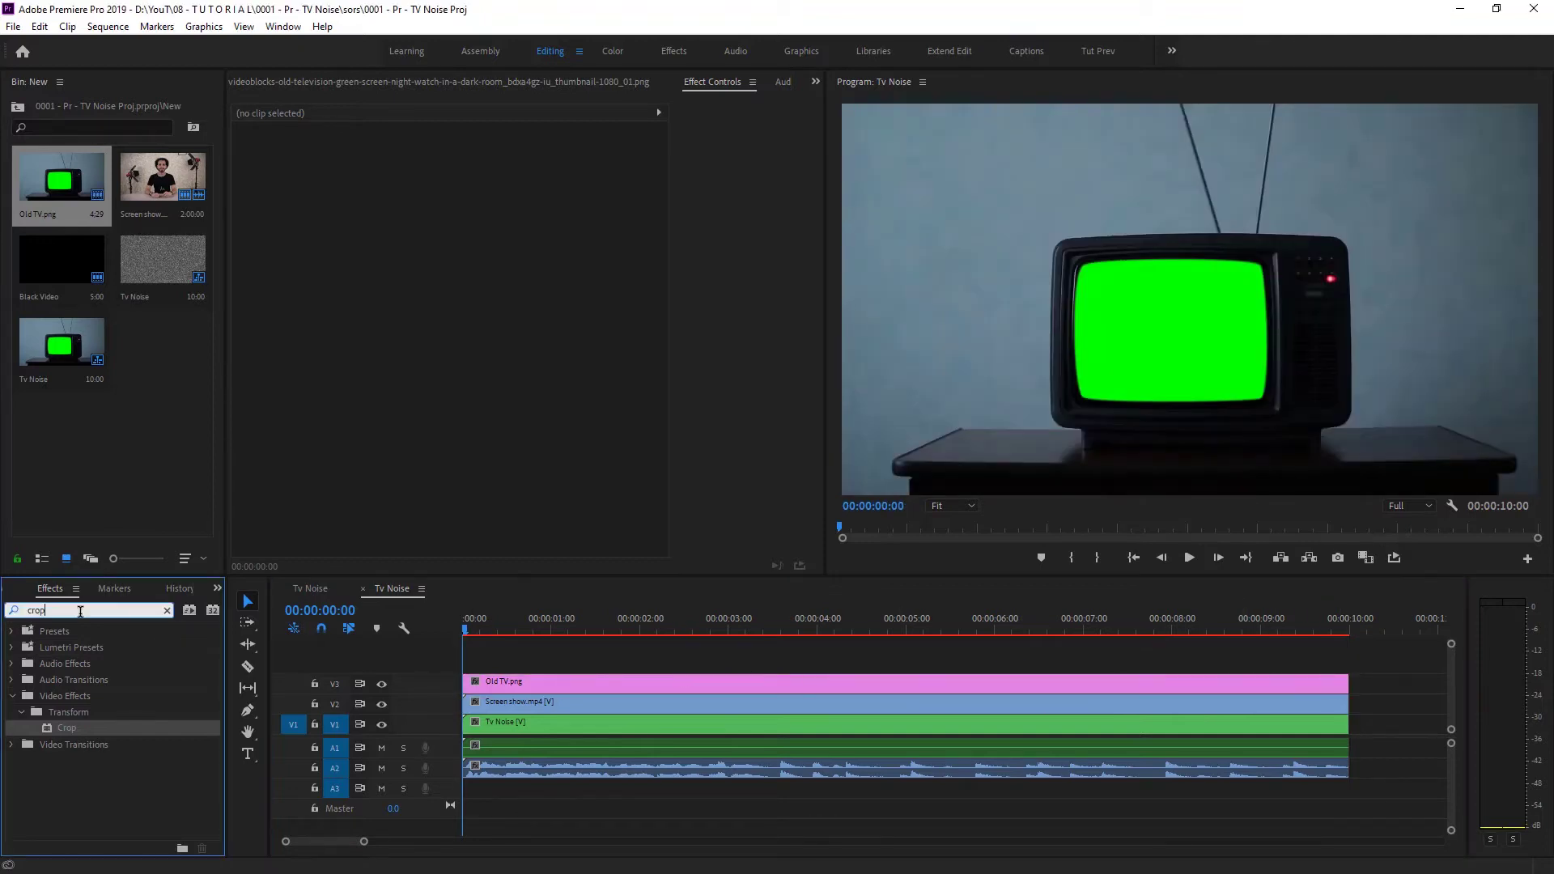
pyautogui.write('ultr')
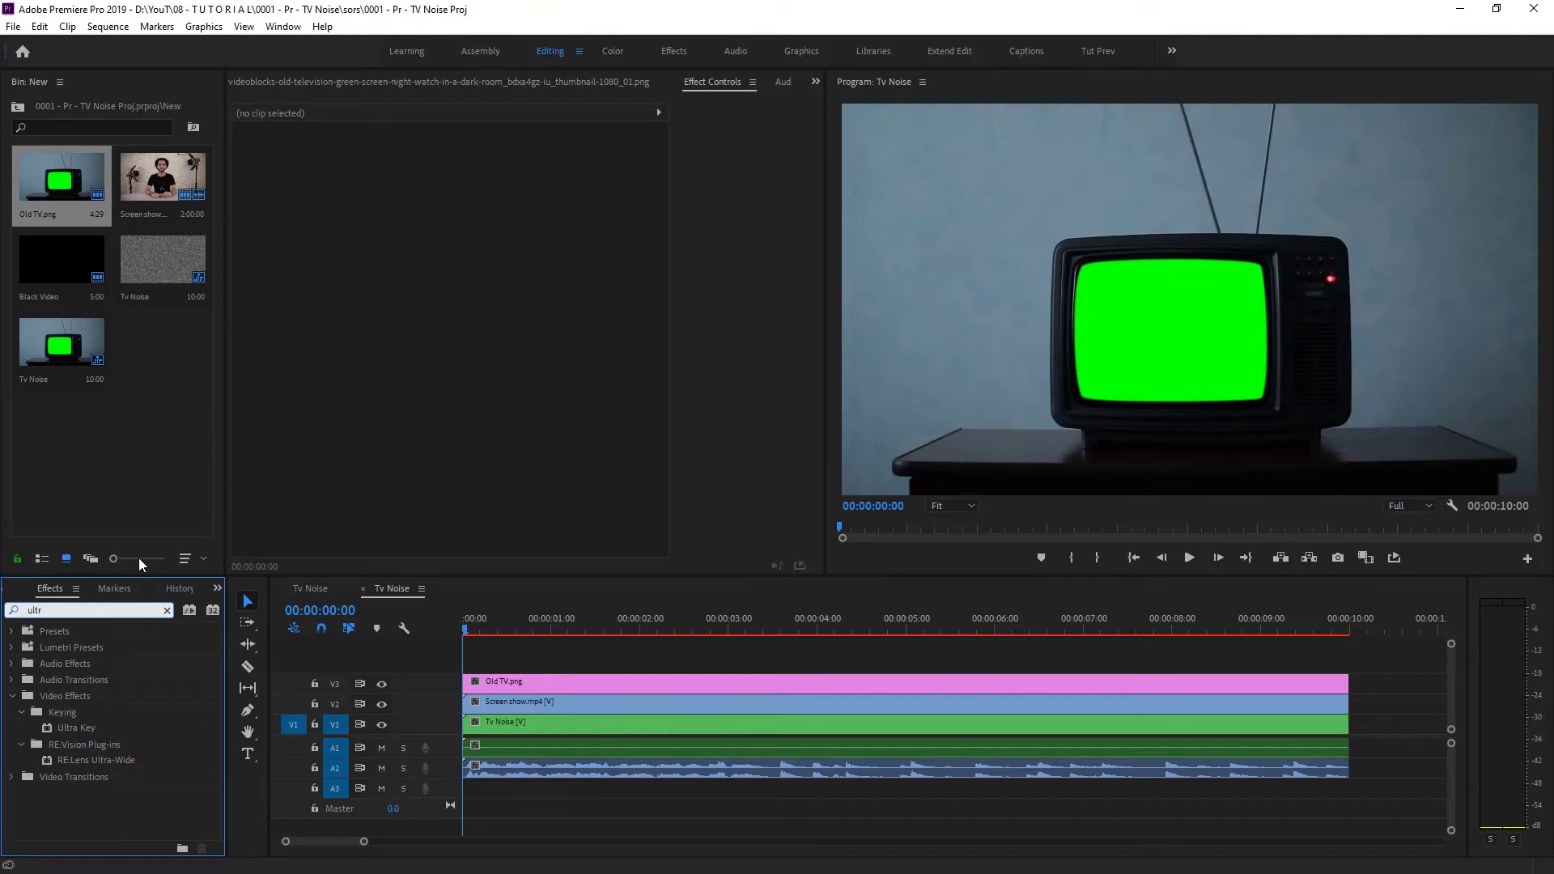
pyautogui.moveTo(77, 727); pyautogui.dragTo(611, 687)
pyautogui.click(473, 436)
pyautogui.click(1144, 329)
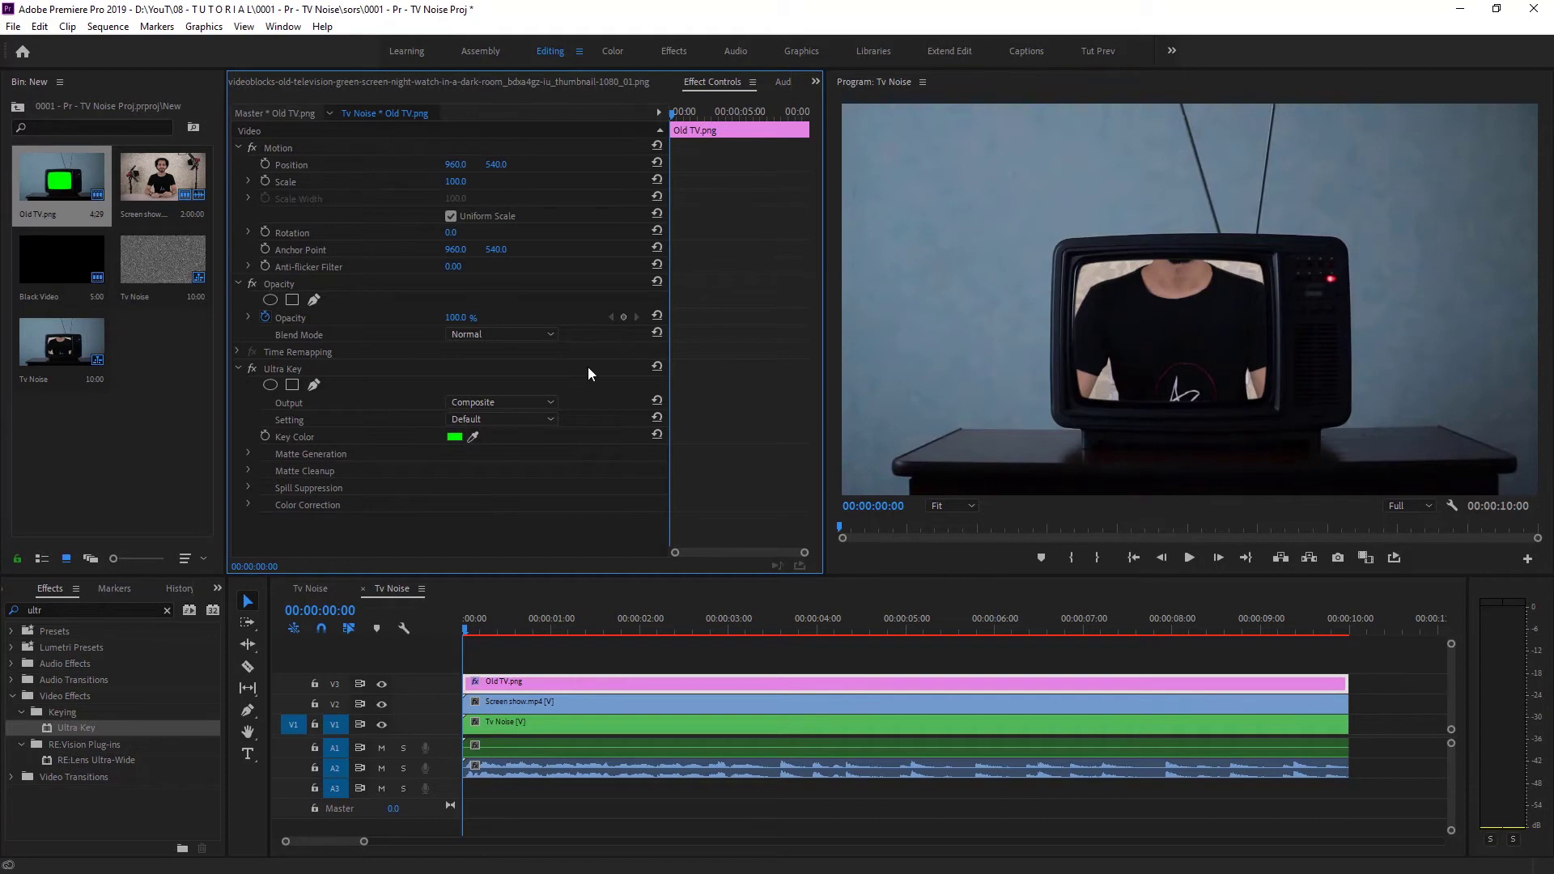
# Step: Hide the V3 and V2 layers, mute A2, and select the Tv Noise clip
pyautogui.click(381, 687)
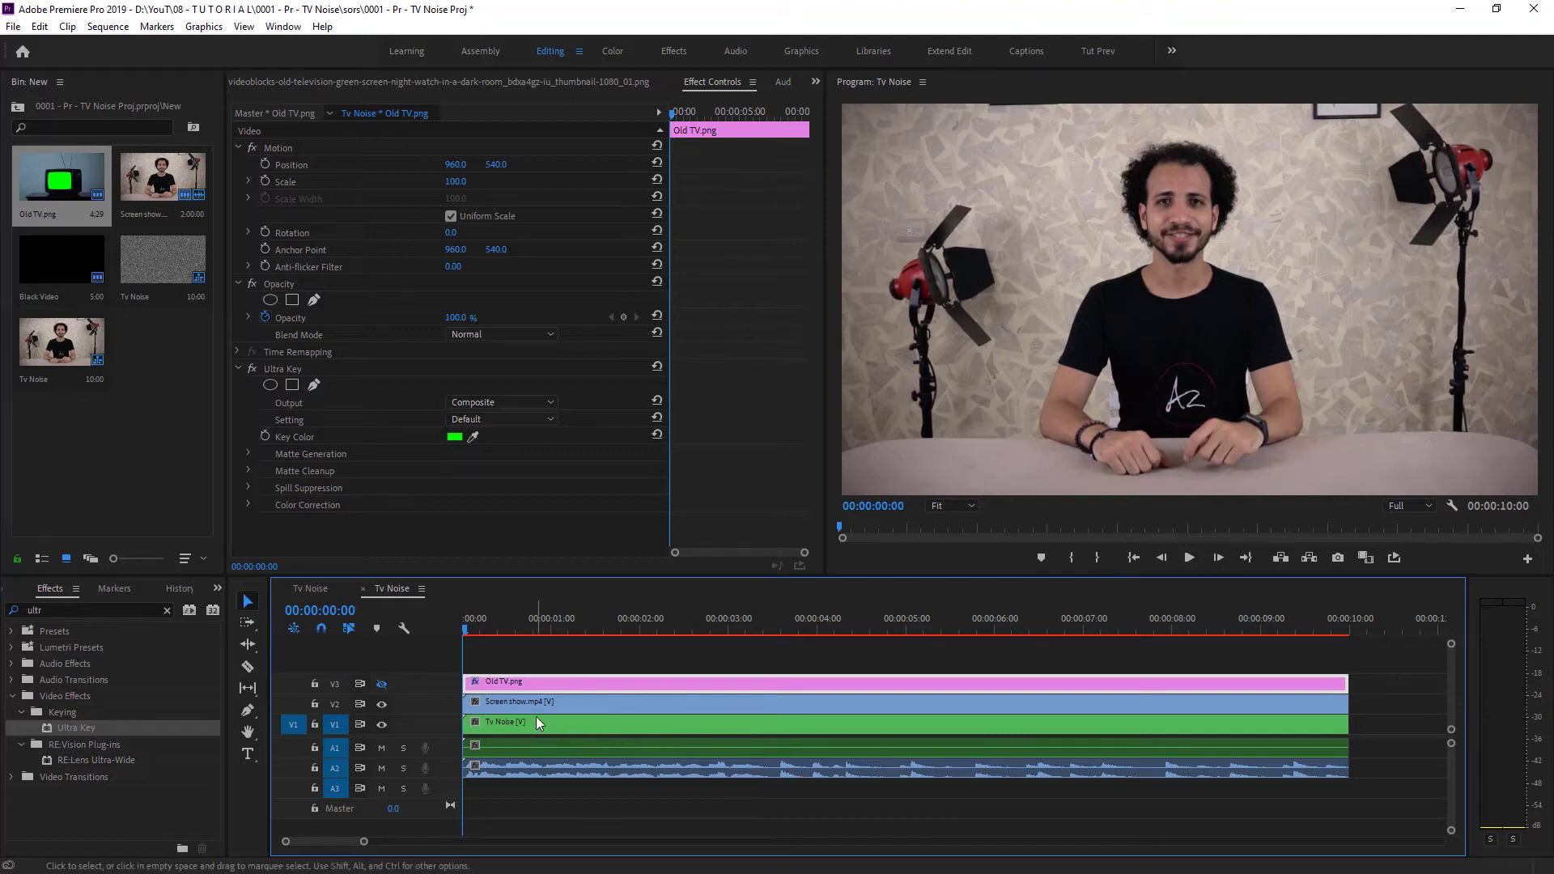
pyautogui.click(380, 772)
pyautogui.click(519, 703)
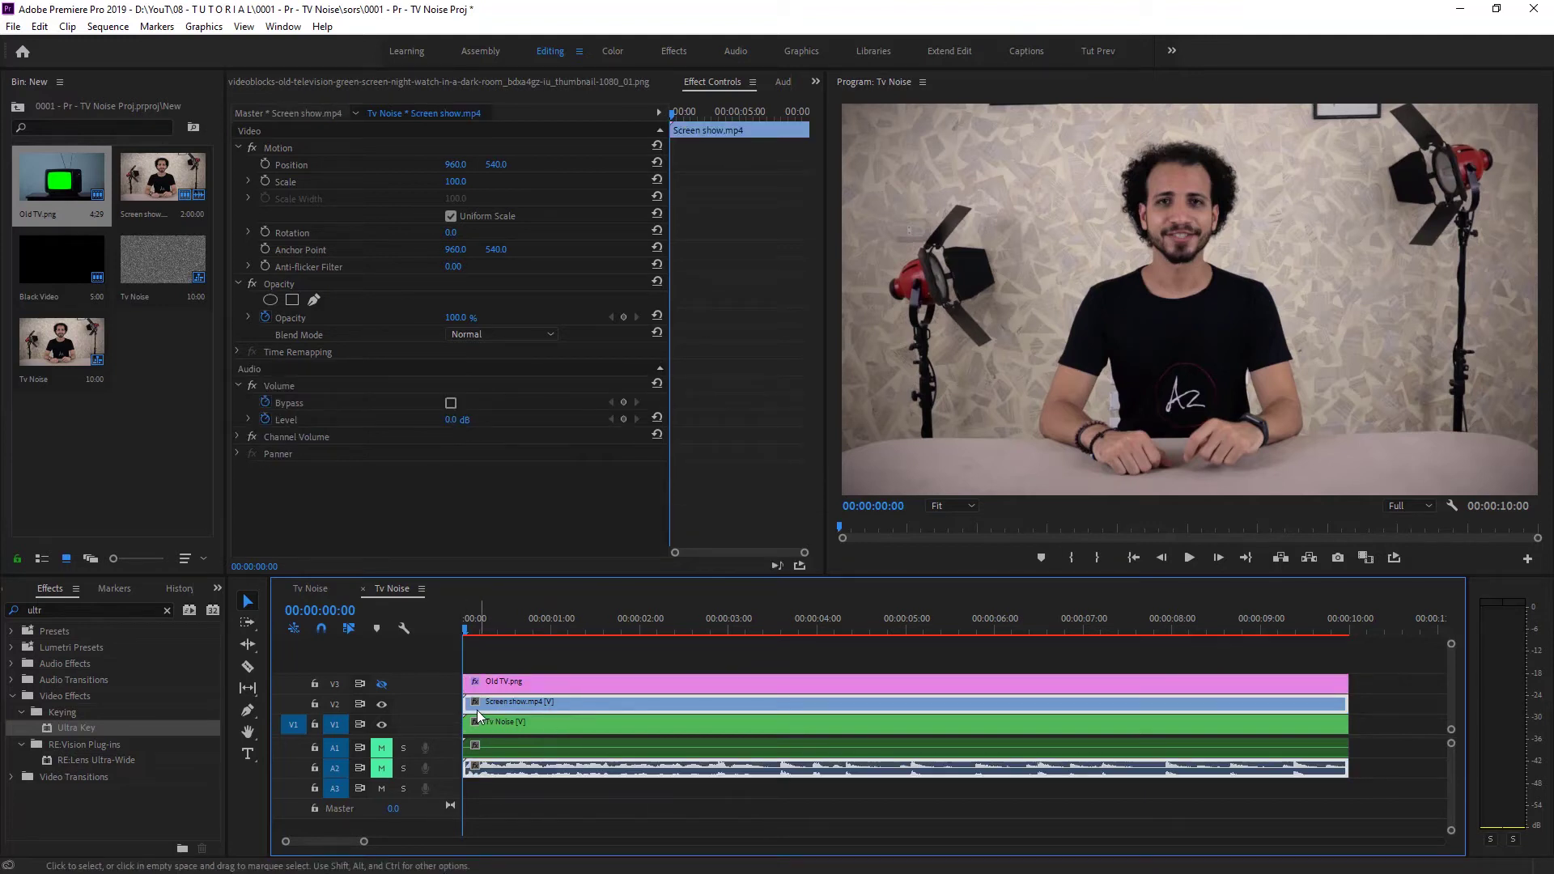
pyautogui.click(382, 703)
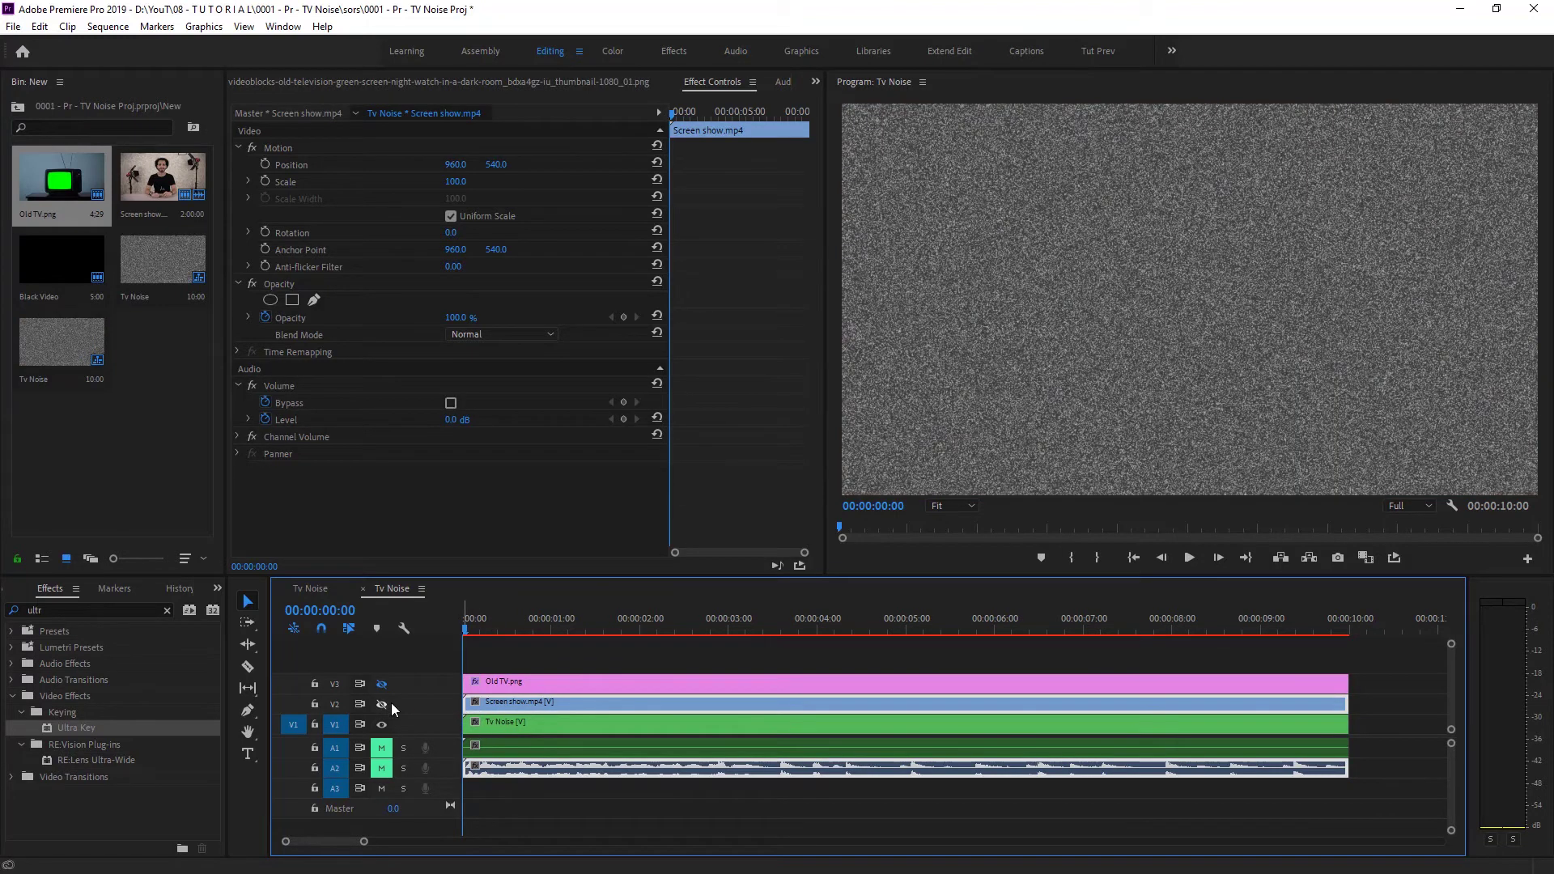
pyautogui.click(509, 726)
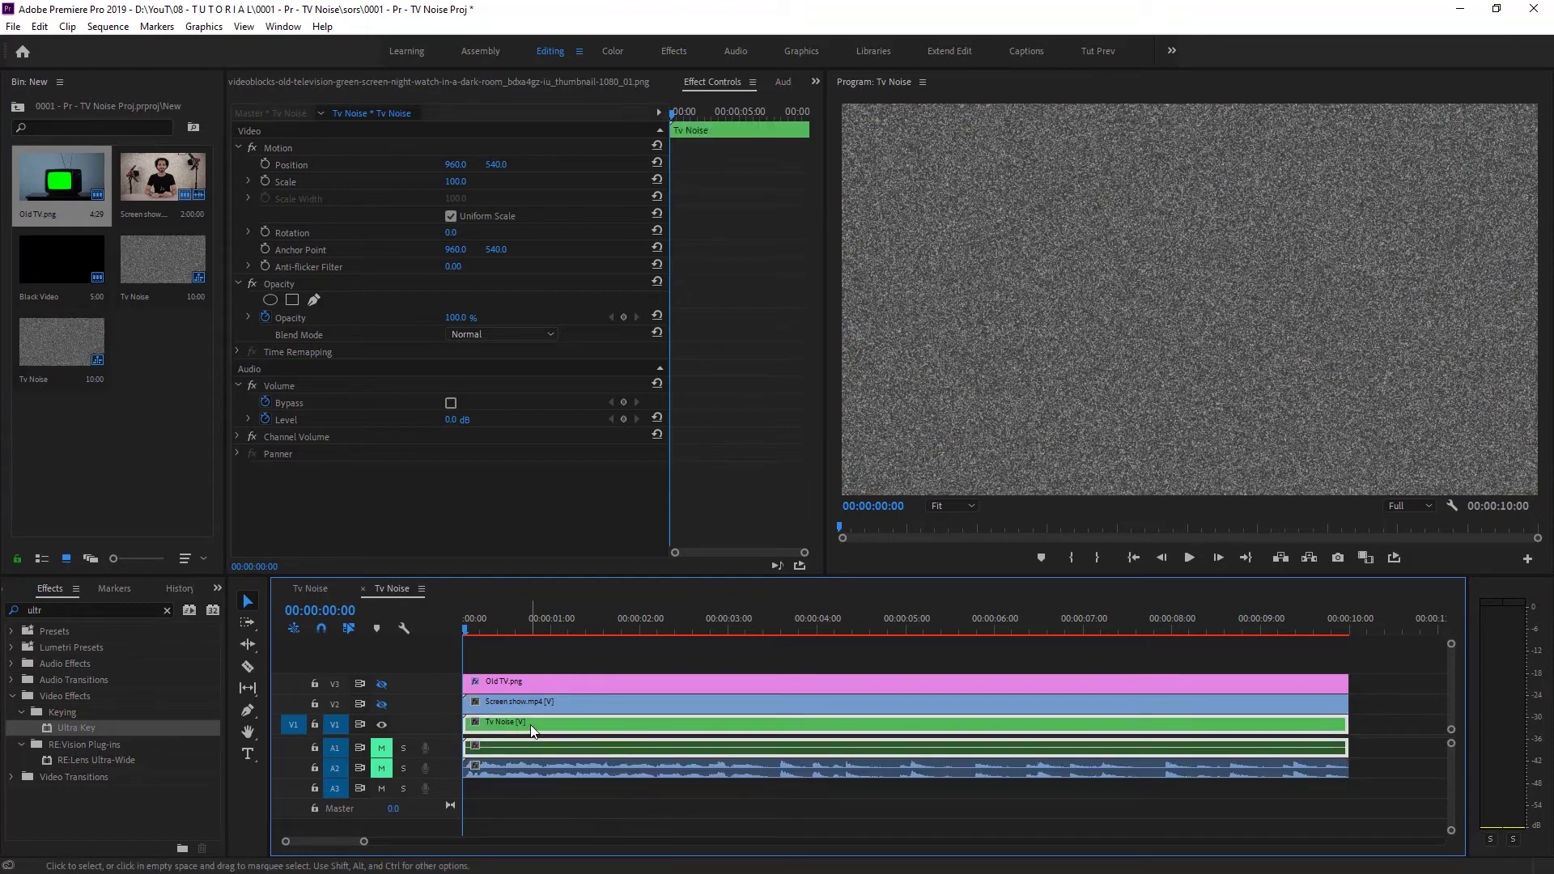
# Step: Apply the Blend effect to the Tv Noise clip, blending with the Video 2 layer
pyautogui.click(69, 608)
pyautogui.doubleClick(69, 610)
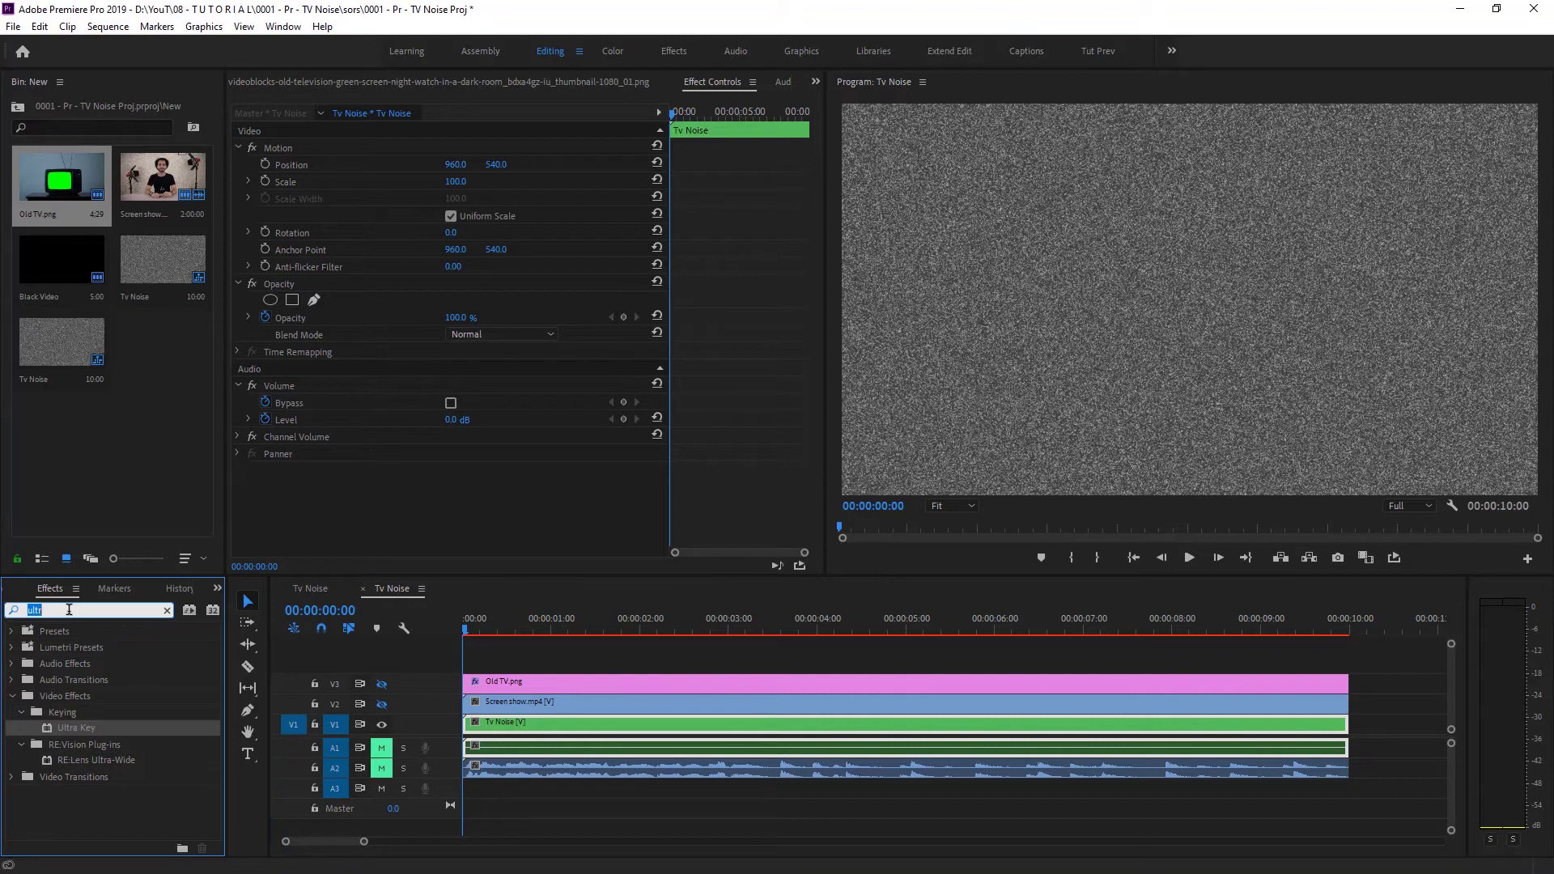
pyautogui.write('blend')
pyautogui.moveTo(68, 728)
pyautogui.mouseDown()
pyautogui.moveTo(424, 703)
pyautogui.moveTo(518, 725)
pyautogui.mouseUp()
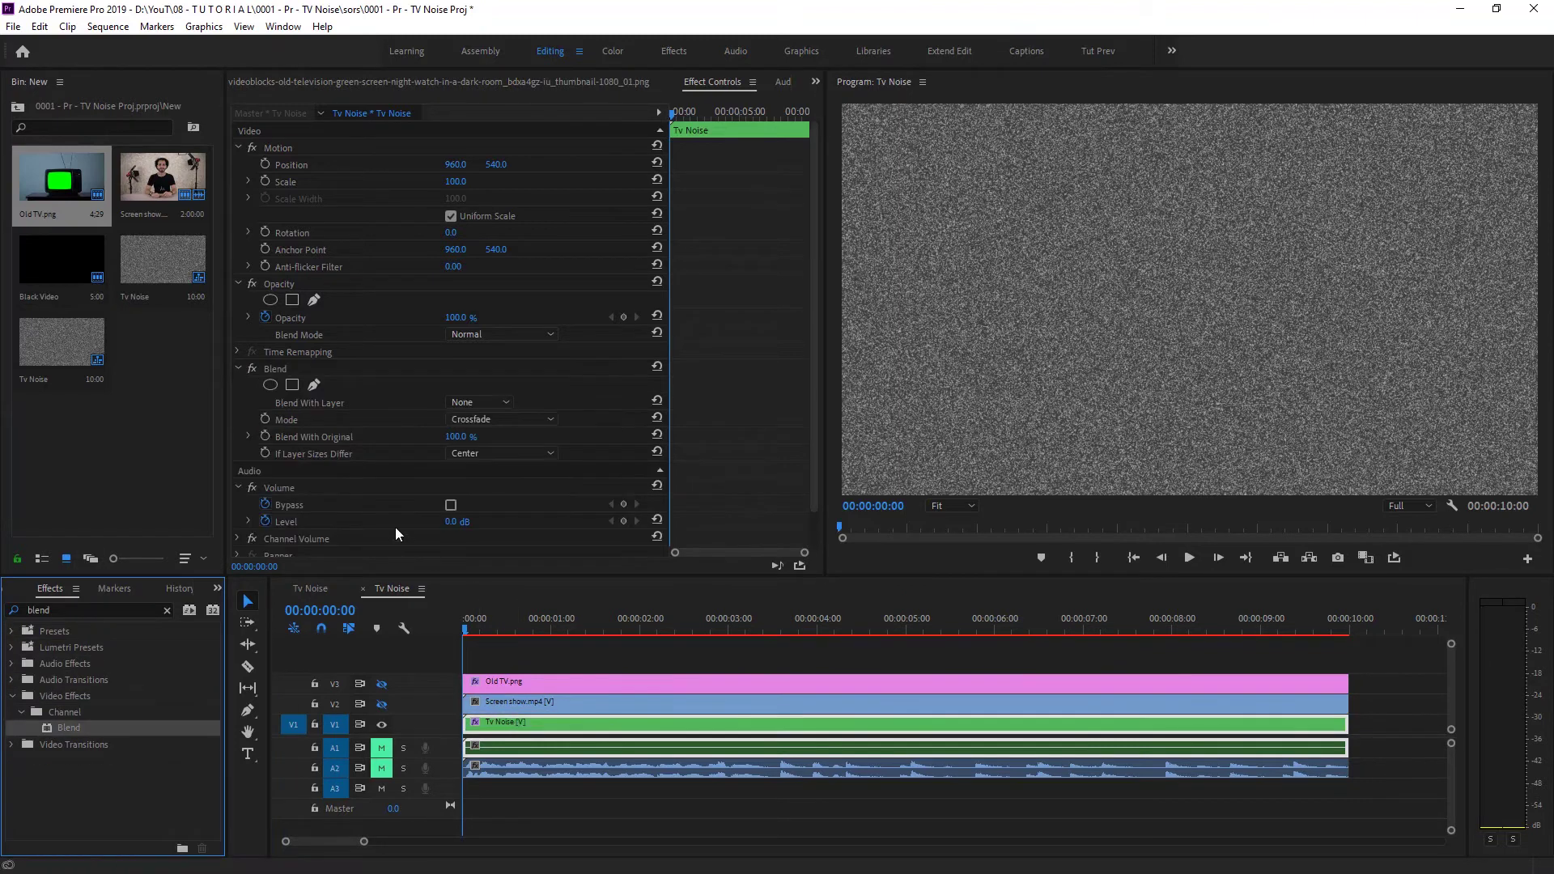
pyautogui.scroll(-2, 396, 533)
pyautogui.click(465, 361)
pyautogui.click(477, 416)
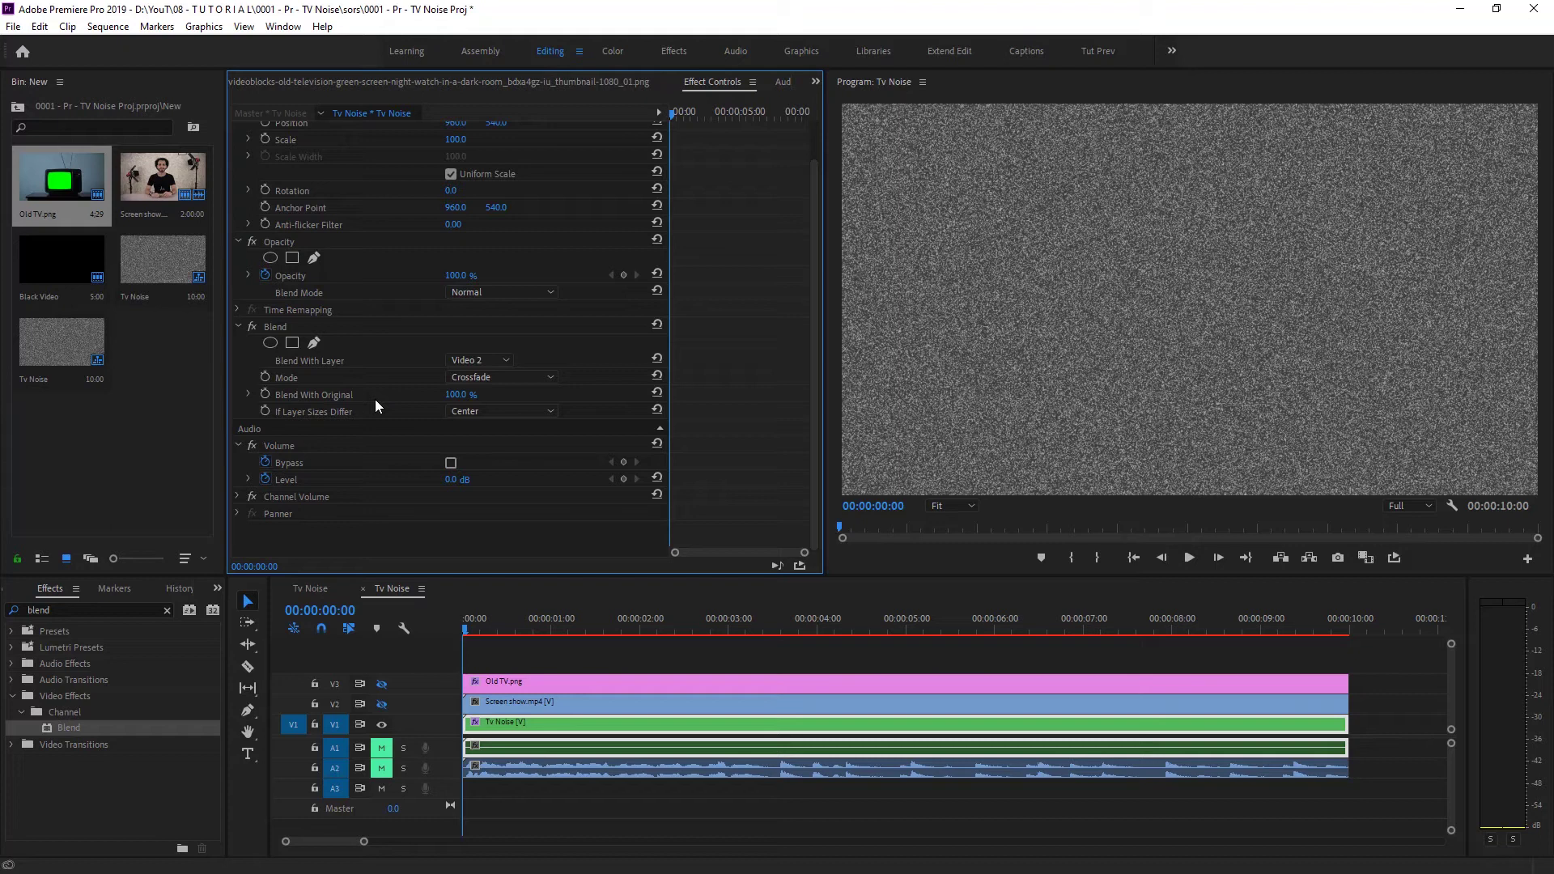
# Step: Set Blend With Original to 30%, after trying 50% and previewing 0%
pyautogui.click(453, 396)
pyautogui.write('50')
pyautogui.click(378, 375)
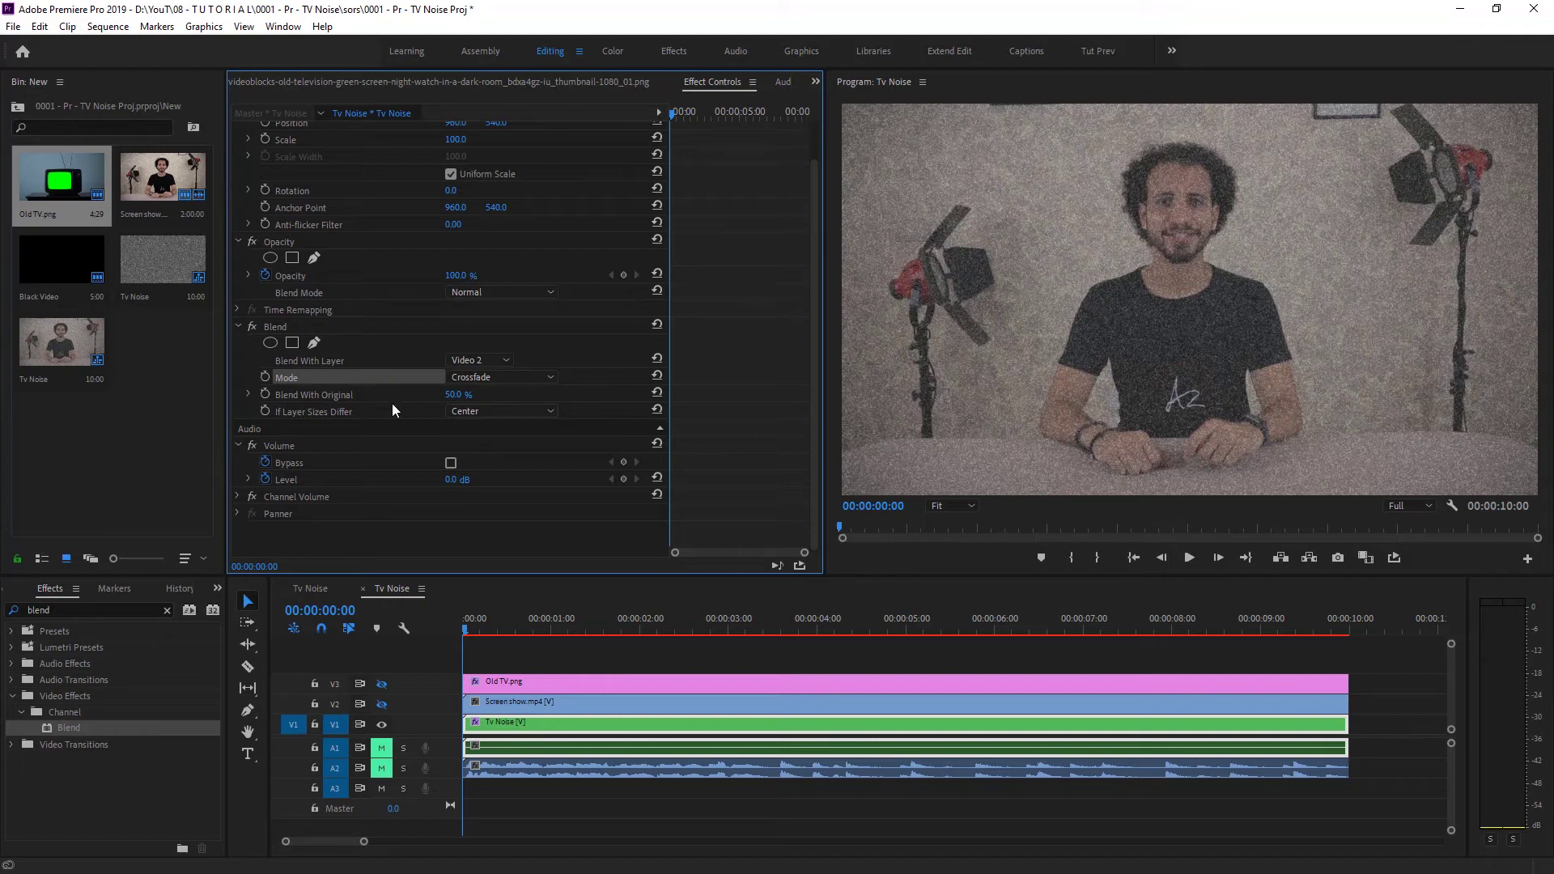
pyautogui.moveTo(453, 397); pyautogui.dragTo(405, 397)
pyautogui.hotkey('ctrl', 'z')
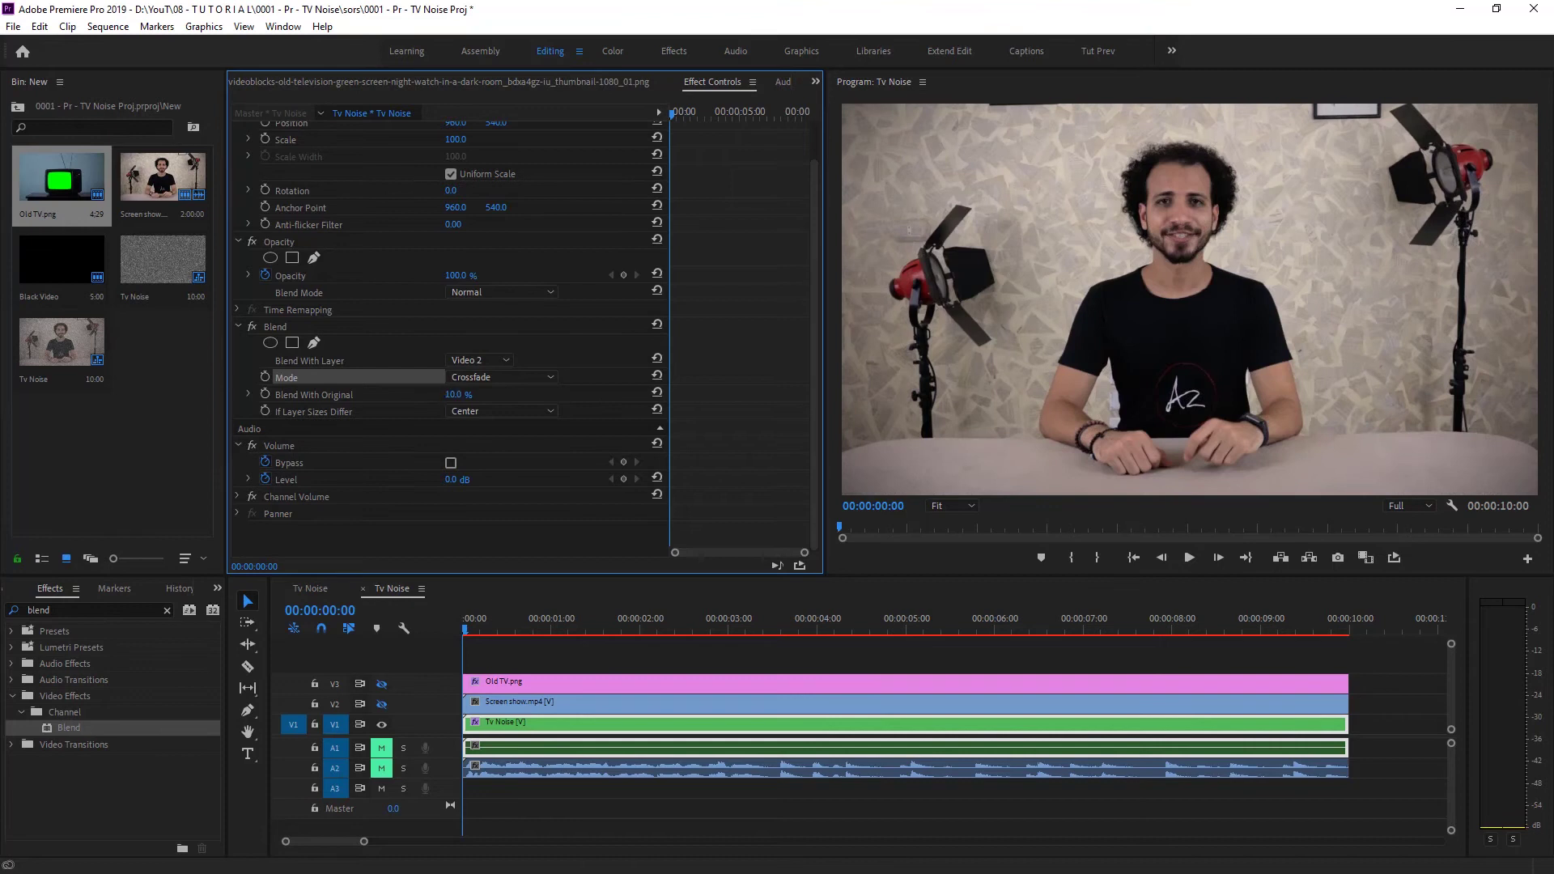
pyautogui.click(458, 394)
pyautogui.write('30')
pyautogui.click(410, 395)
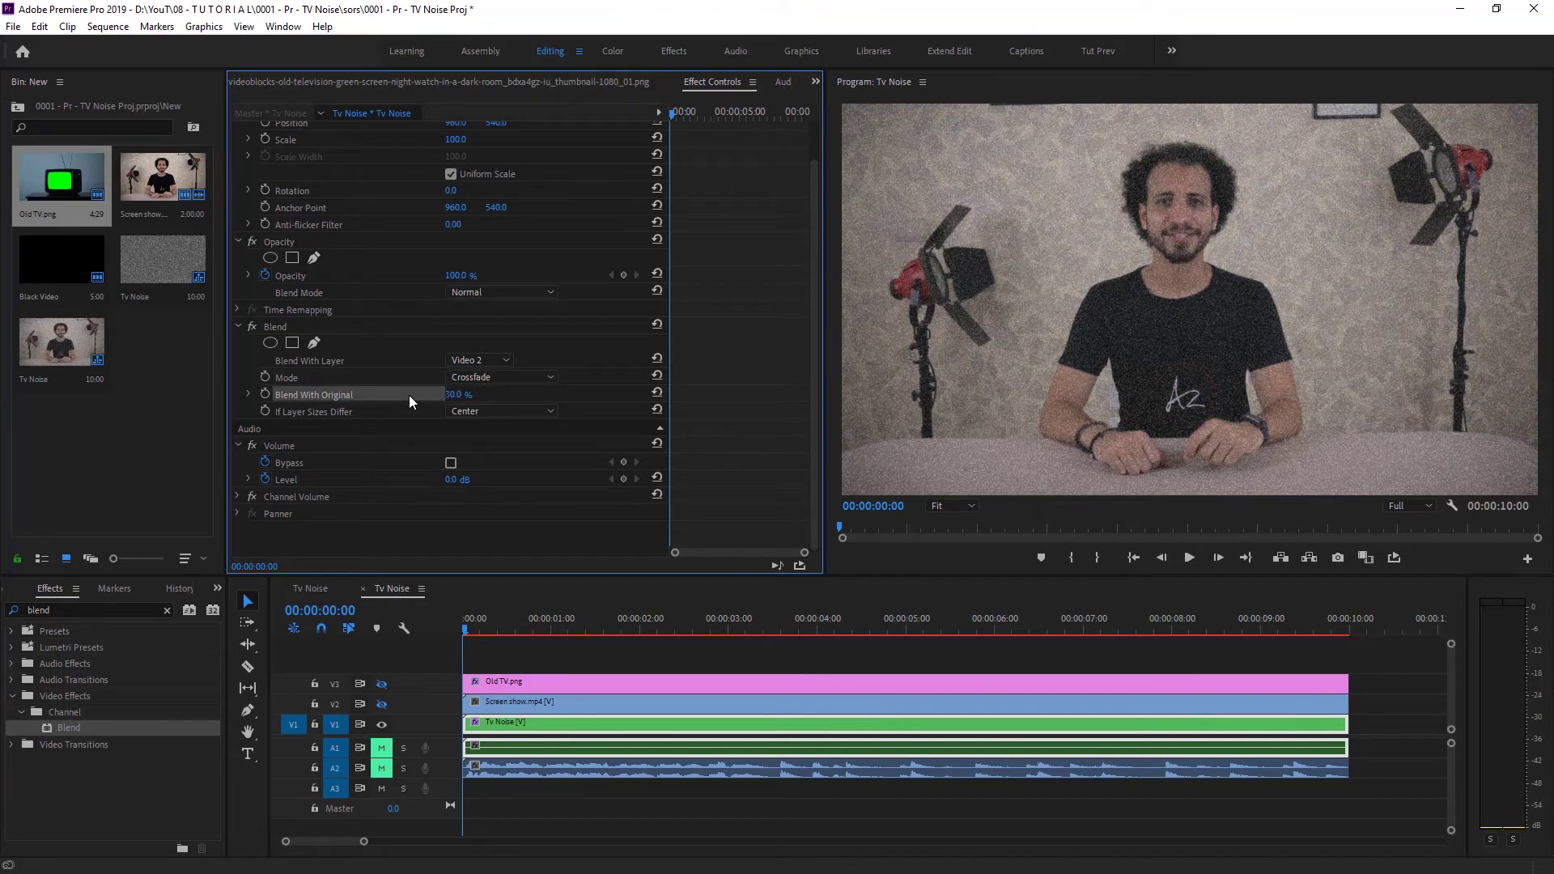
pyautogui.doubleClick(83, 609)
# Step: Add Lens Distortion to Tv Noise with Curvature 25, black Fill Alpha corners, and unhide Old TV
pyautogui.write('lens dist')
pyautogui.scroll(-10, 100, 726)
pyautogui.moveTo(88, 816); pyautogui.dragTo(326, 400)
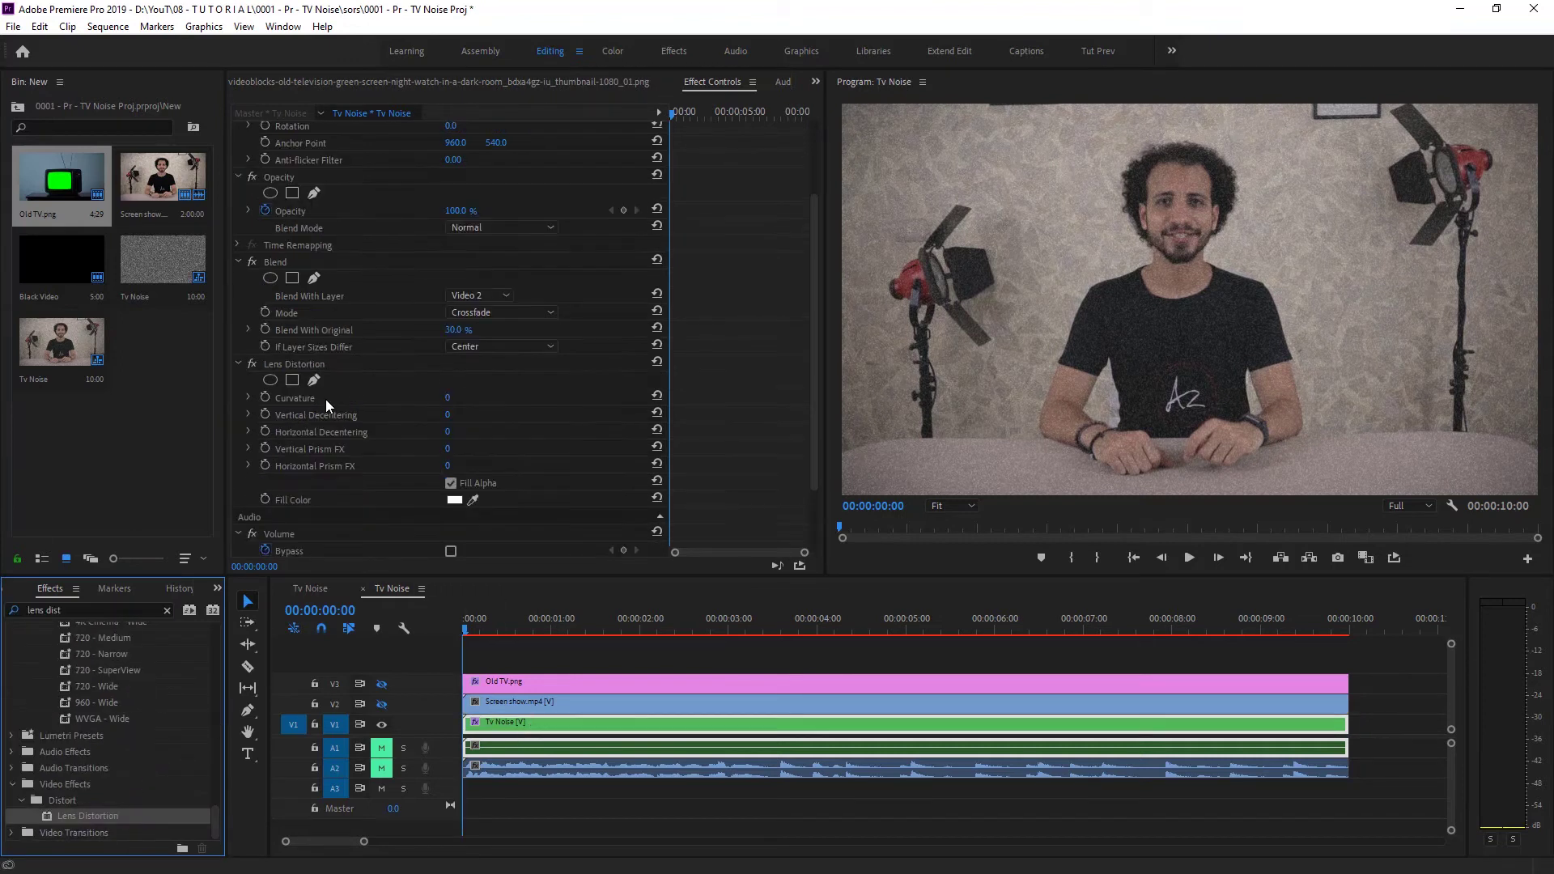
pyautogui.click(447, 398)
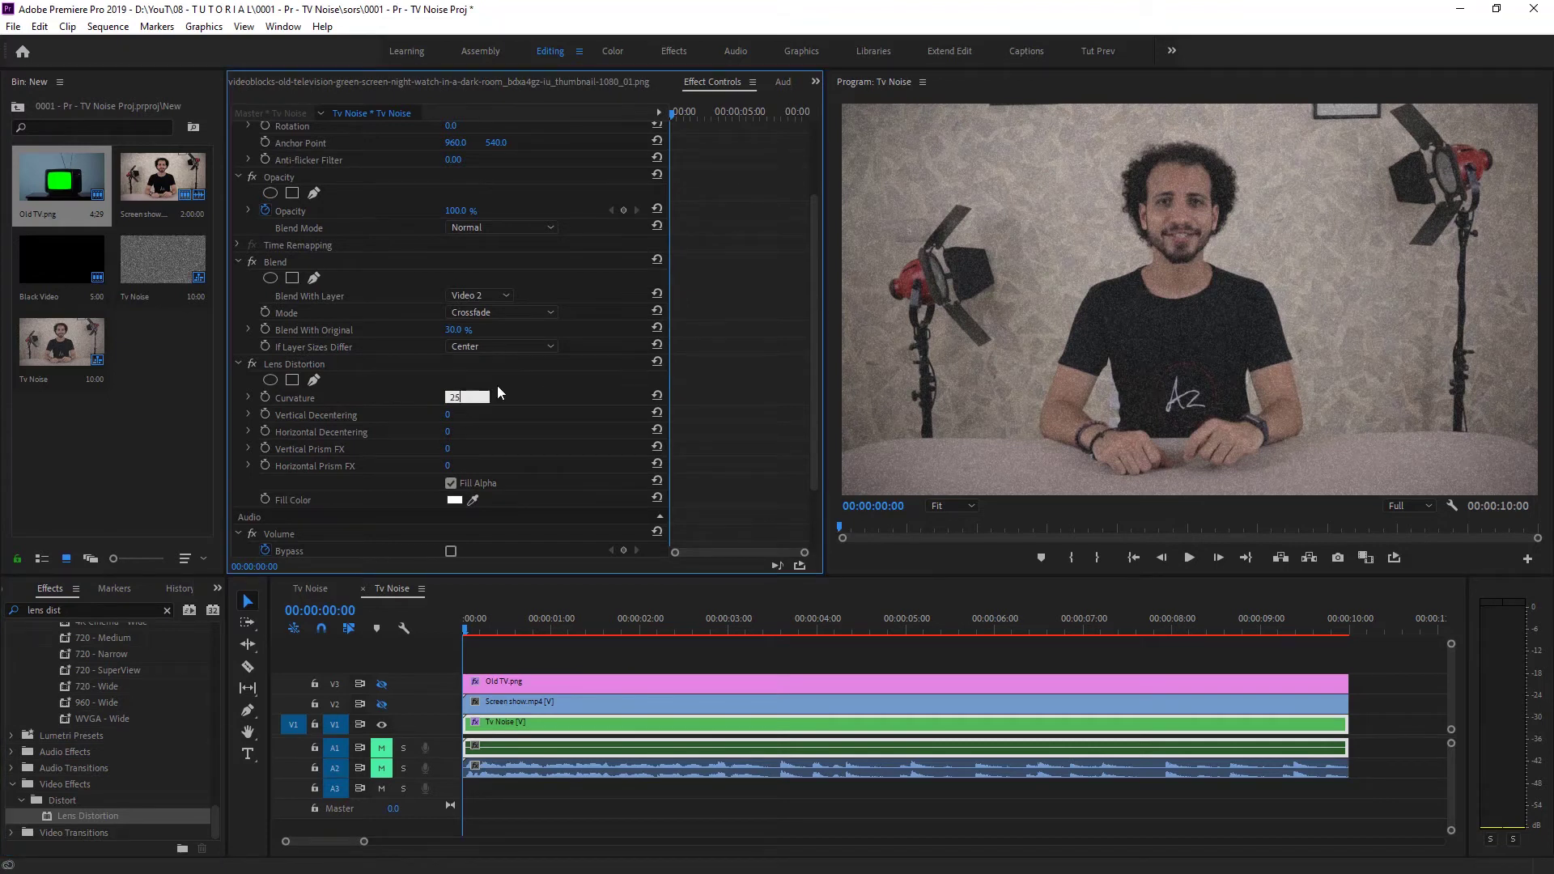
pyautogui.press('Return')
pyautogui.click(450, 483)
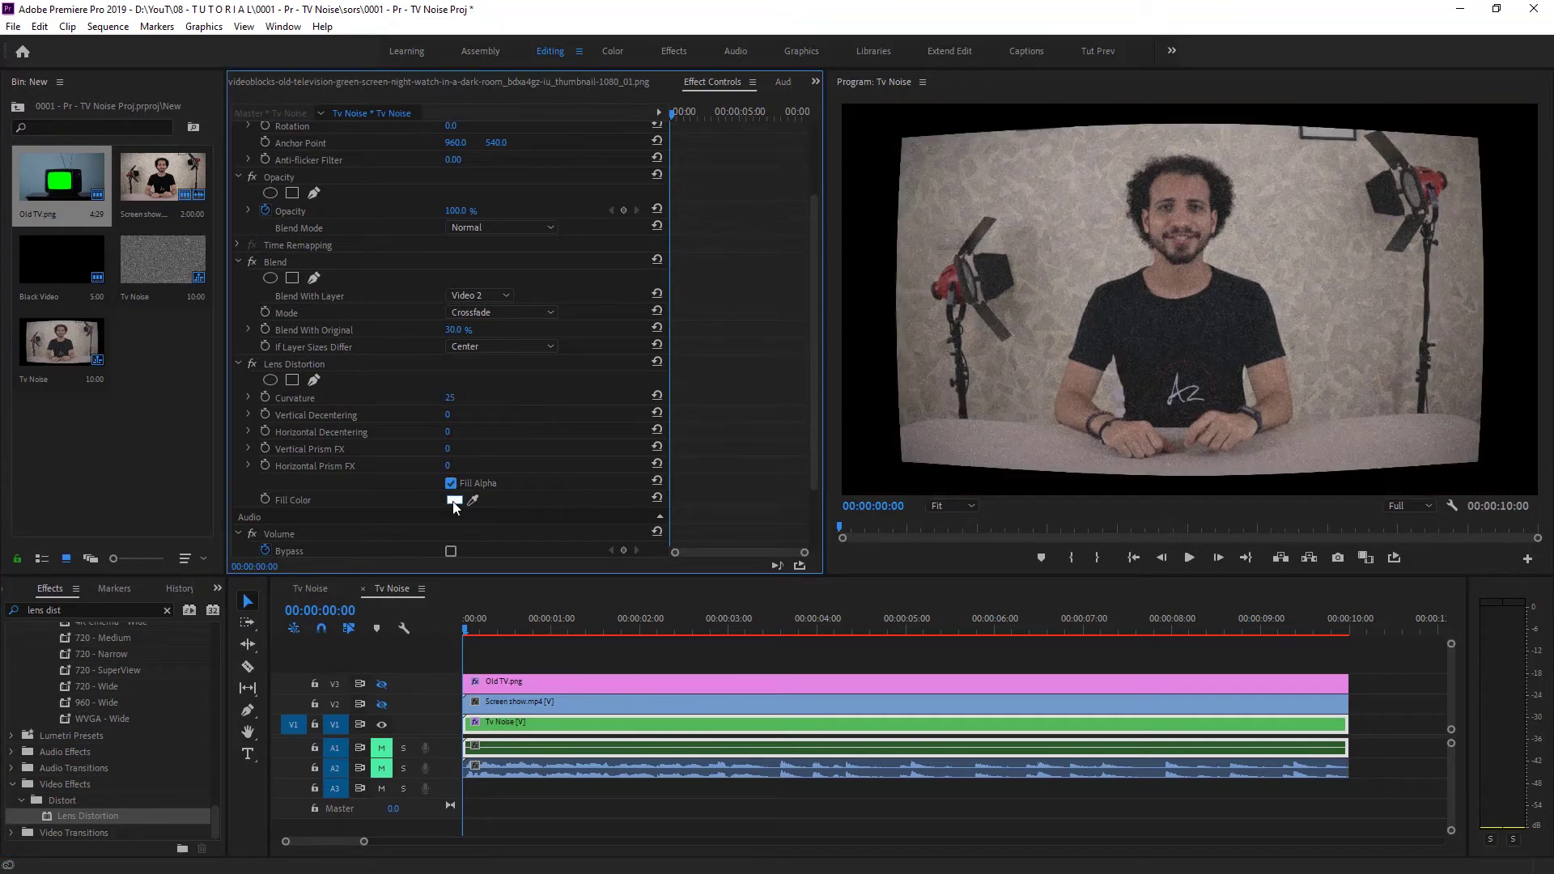
pyautogui.click(454, 500)
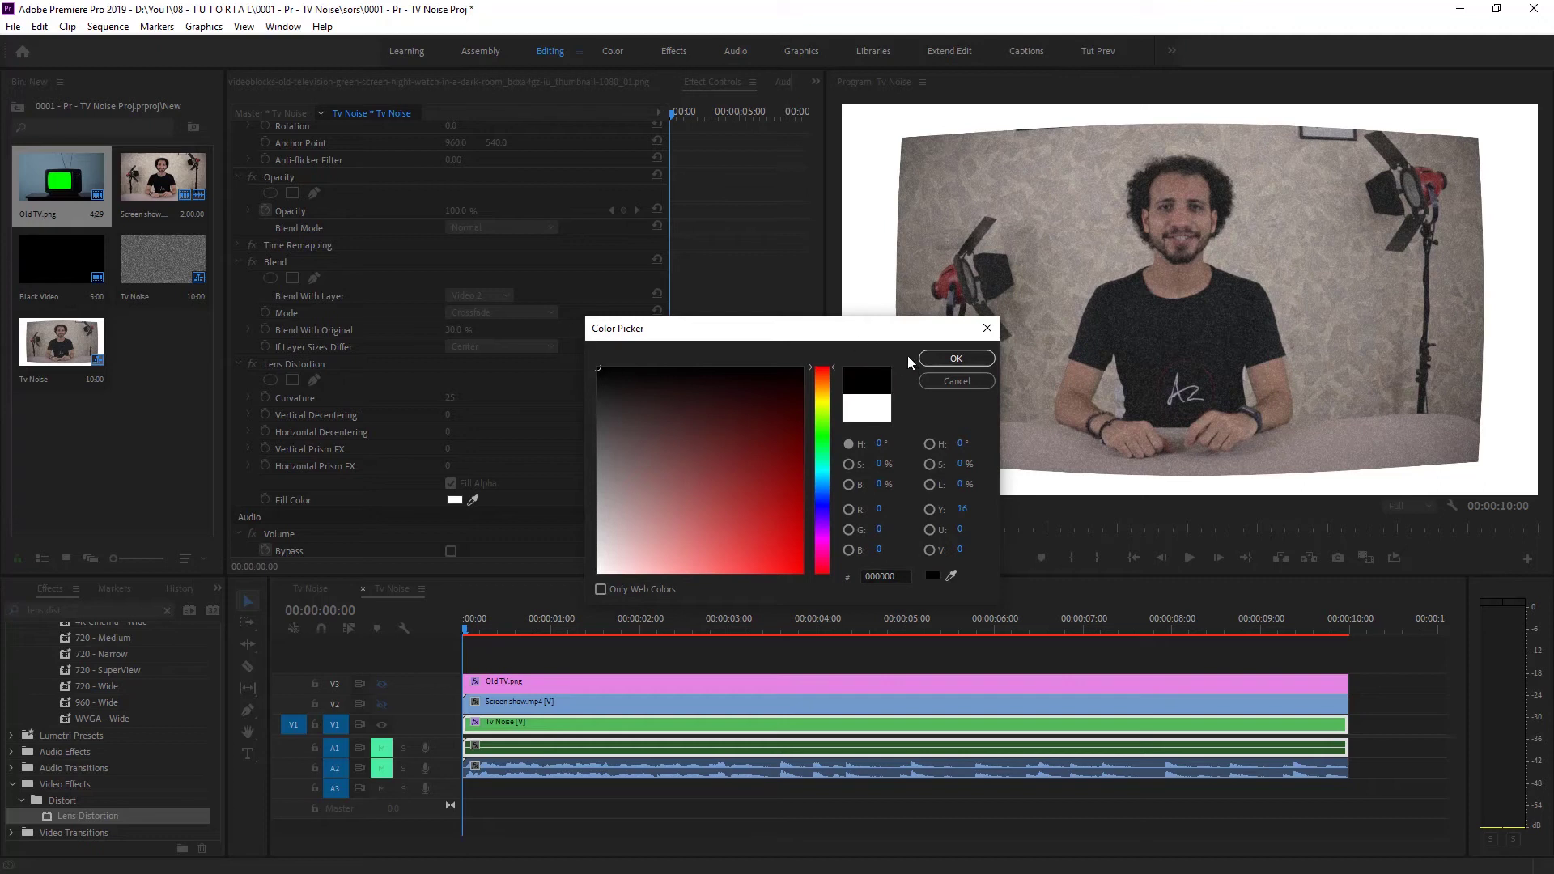
pyautogui.click(931, 362)
pyautogui.scroll(-3, 404, 376)
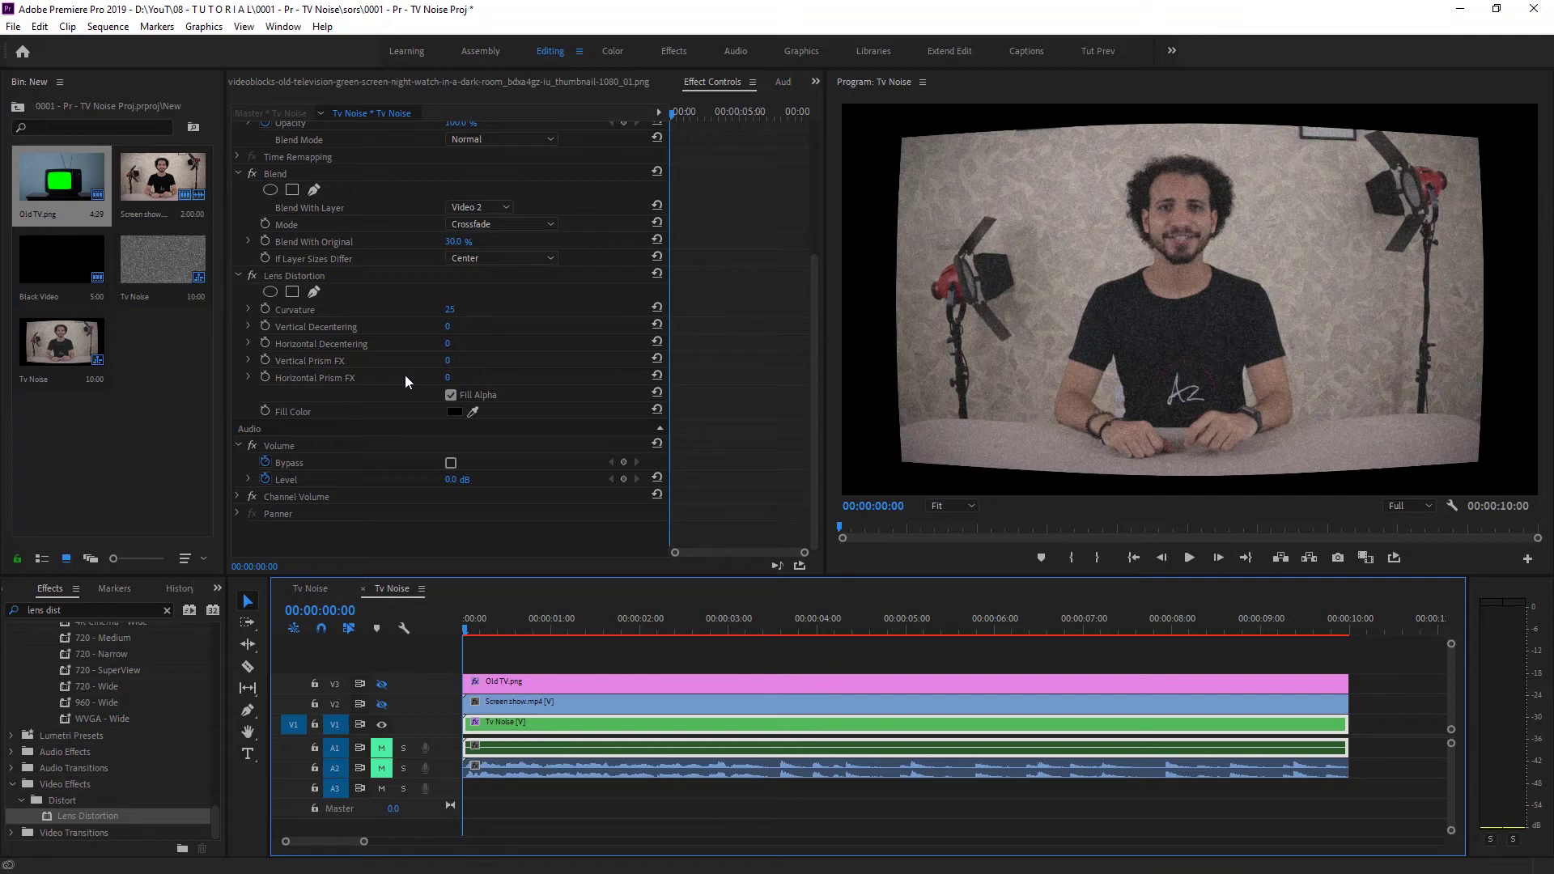
pyautogui.click(383, 684)
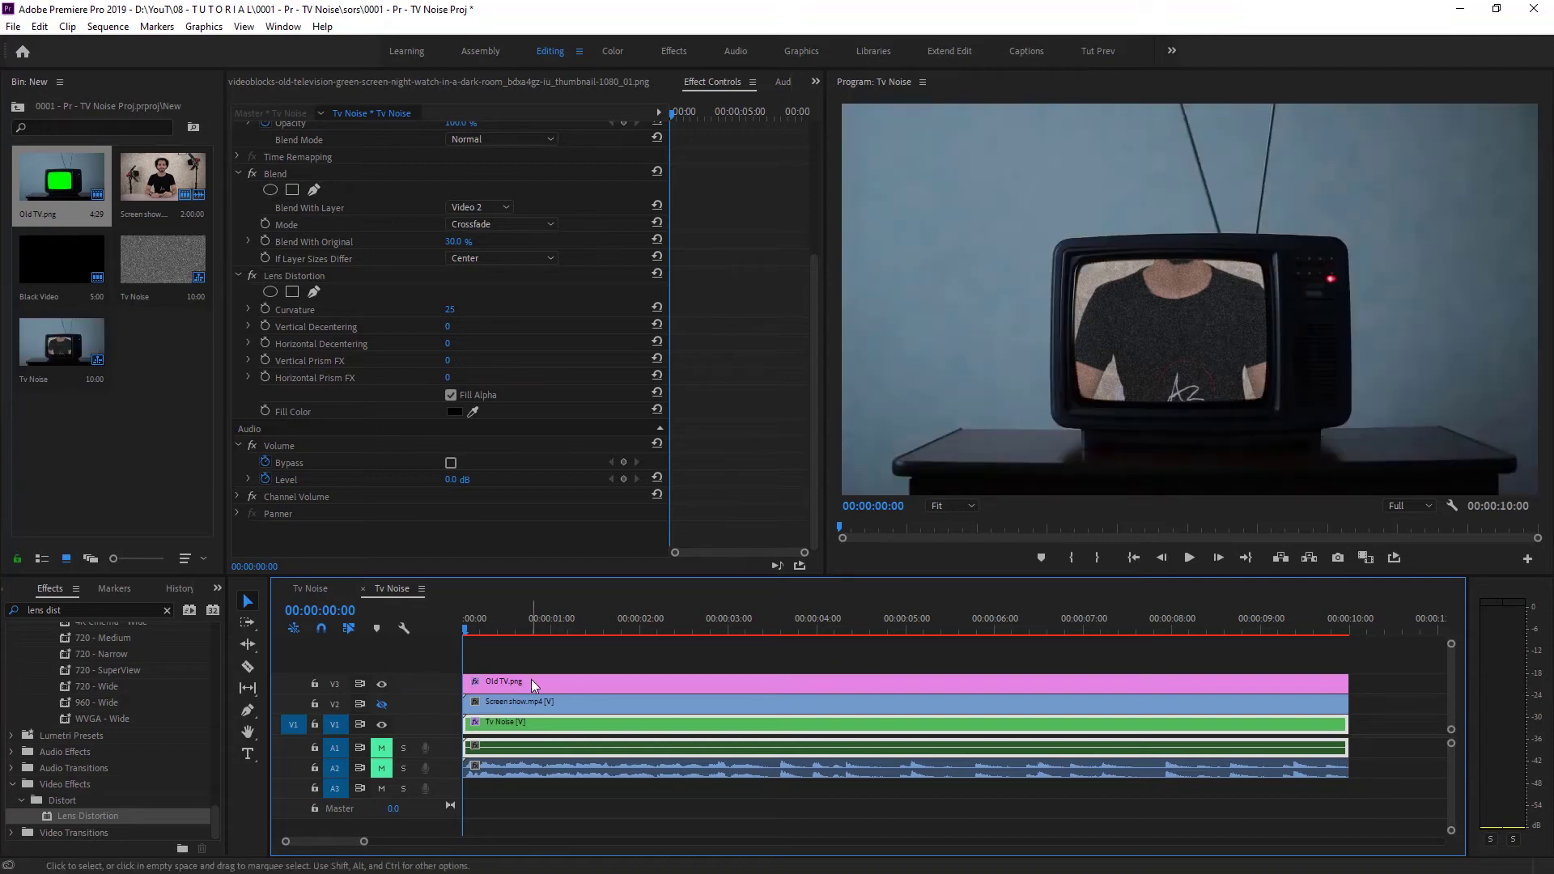
# Step: With V3 hidden, apply Black & White to the Tv Noise clip, then show Old TV again
pyautogui.click(382, 684)
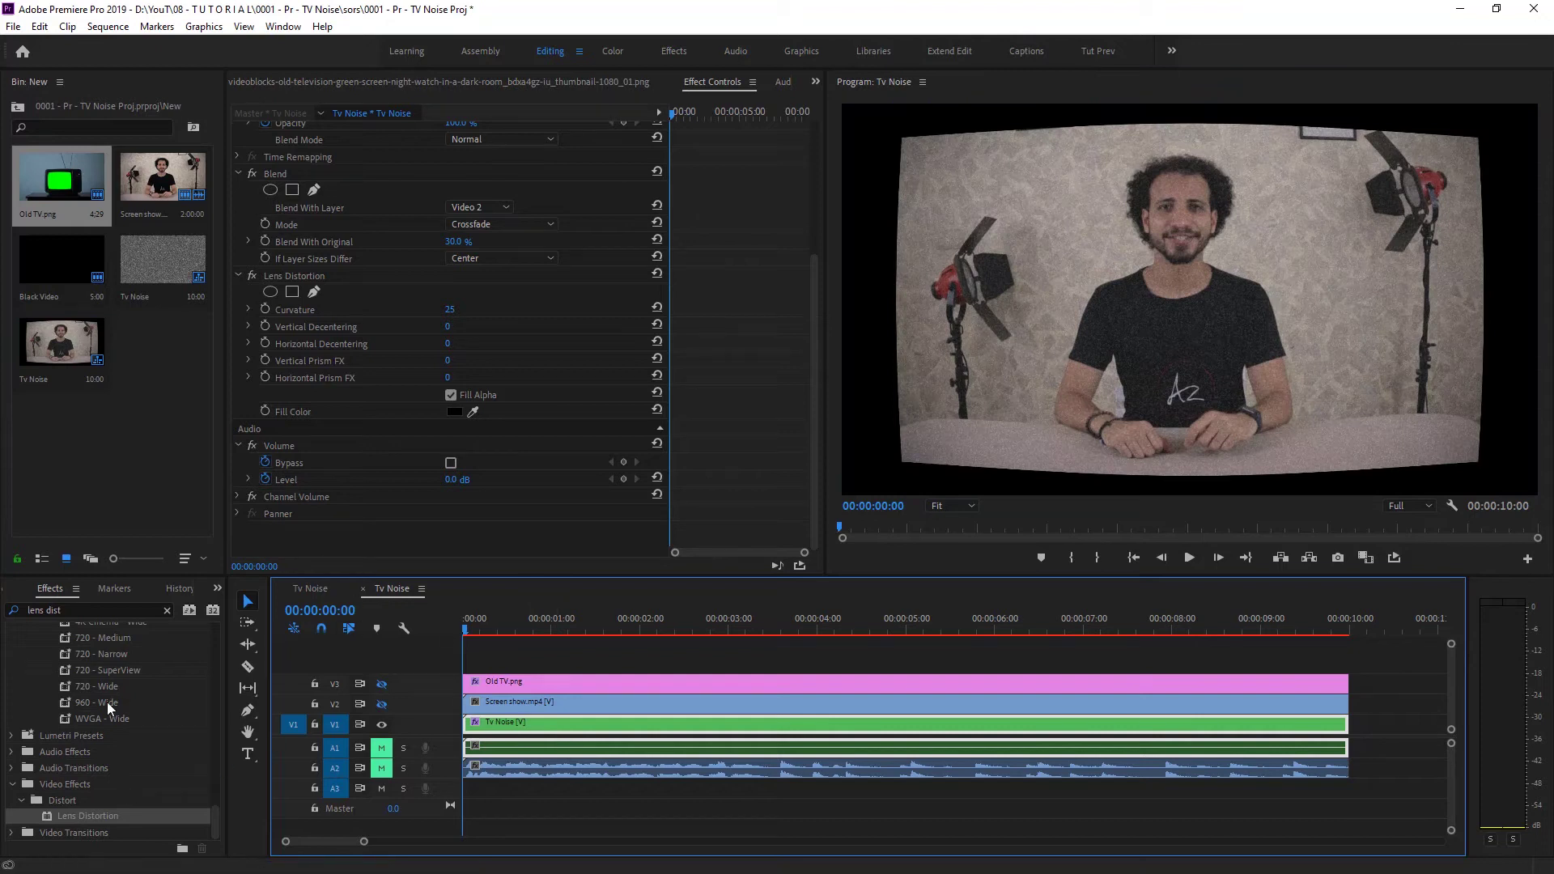
pyautogui.click(94, 610)
pyautogui.hotkey('ctrl', 'a')
pyautogui.write('black')
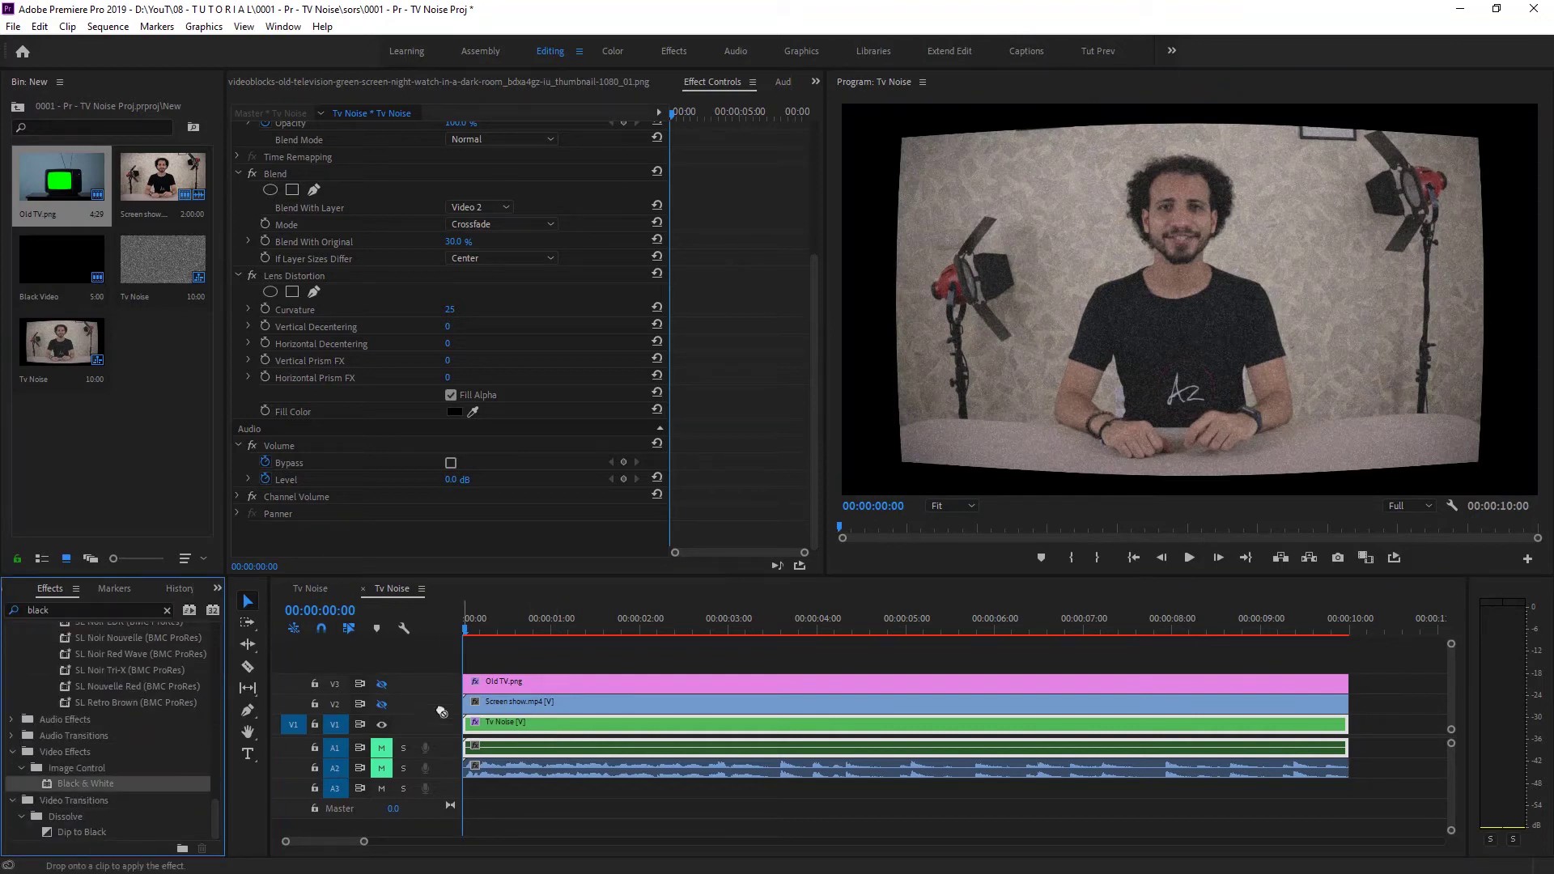
pyautogui.moveTo(84, 783); pyautogui.dragTo(498, 725)
pyautogui.click(382, 684)
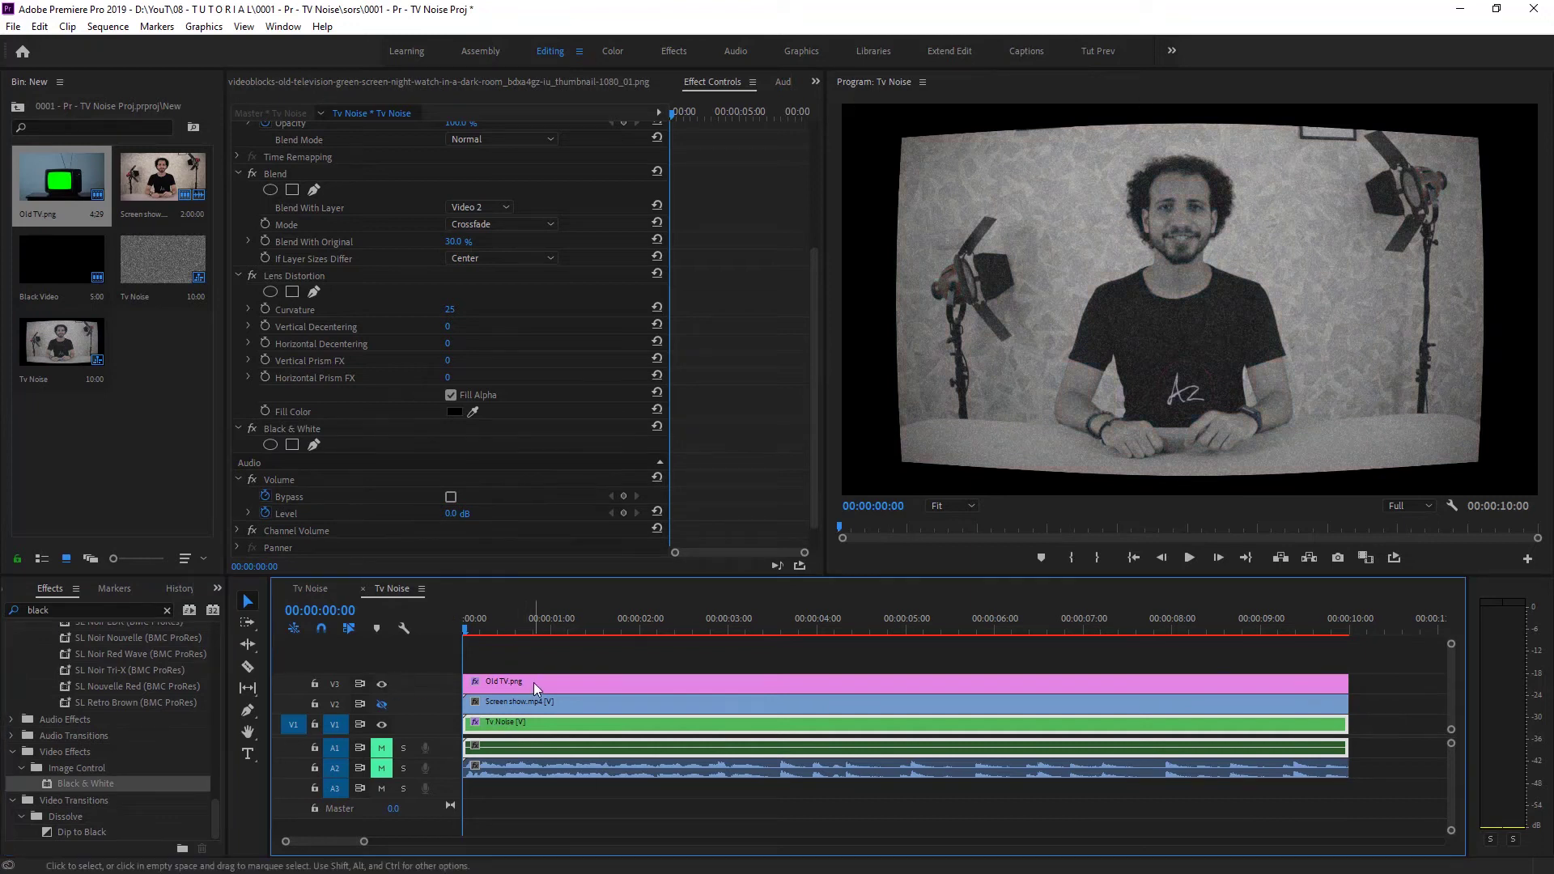
pyautogui.scroll(5, 412, 214)
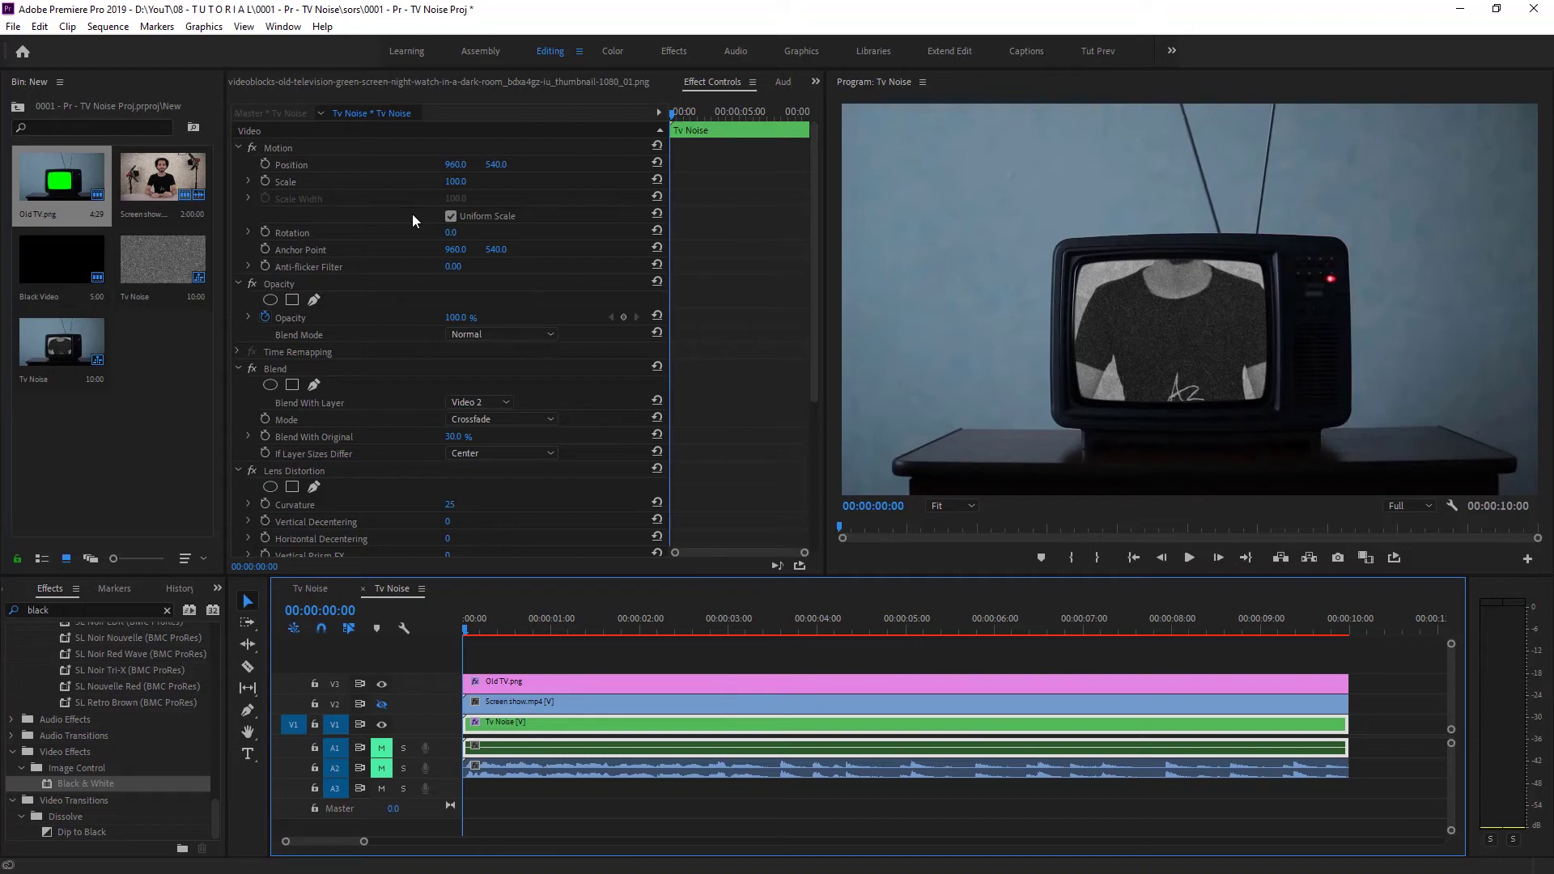
# Step: Turn off uniform scale and shrink the noise clip to 36.5% width and 26.4% height
pyautogui.click(450, 216)
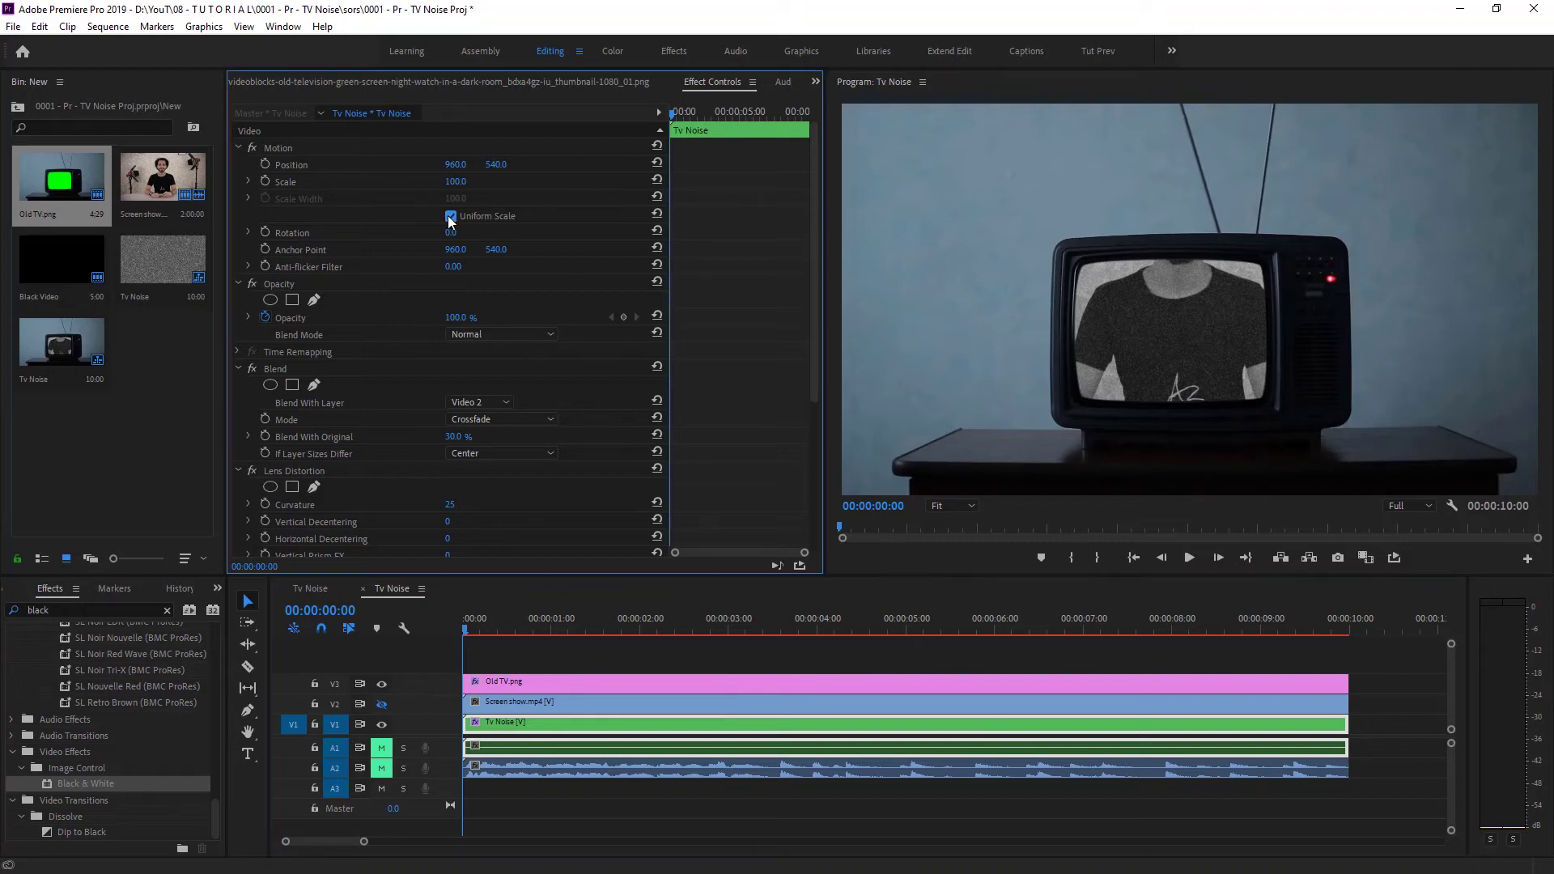
pyautogui.click(283, 150)
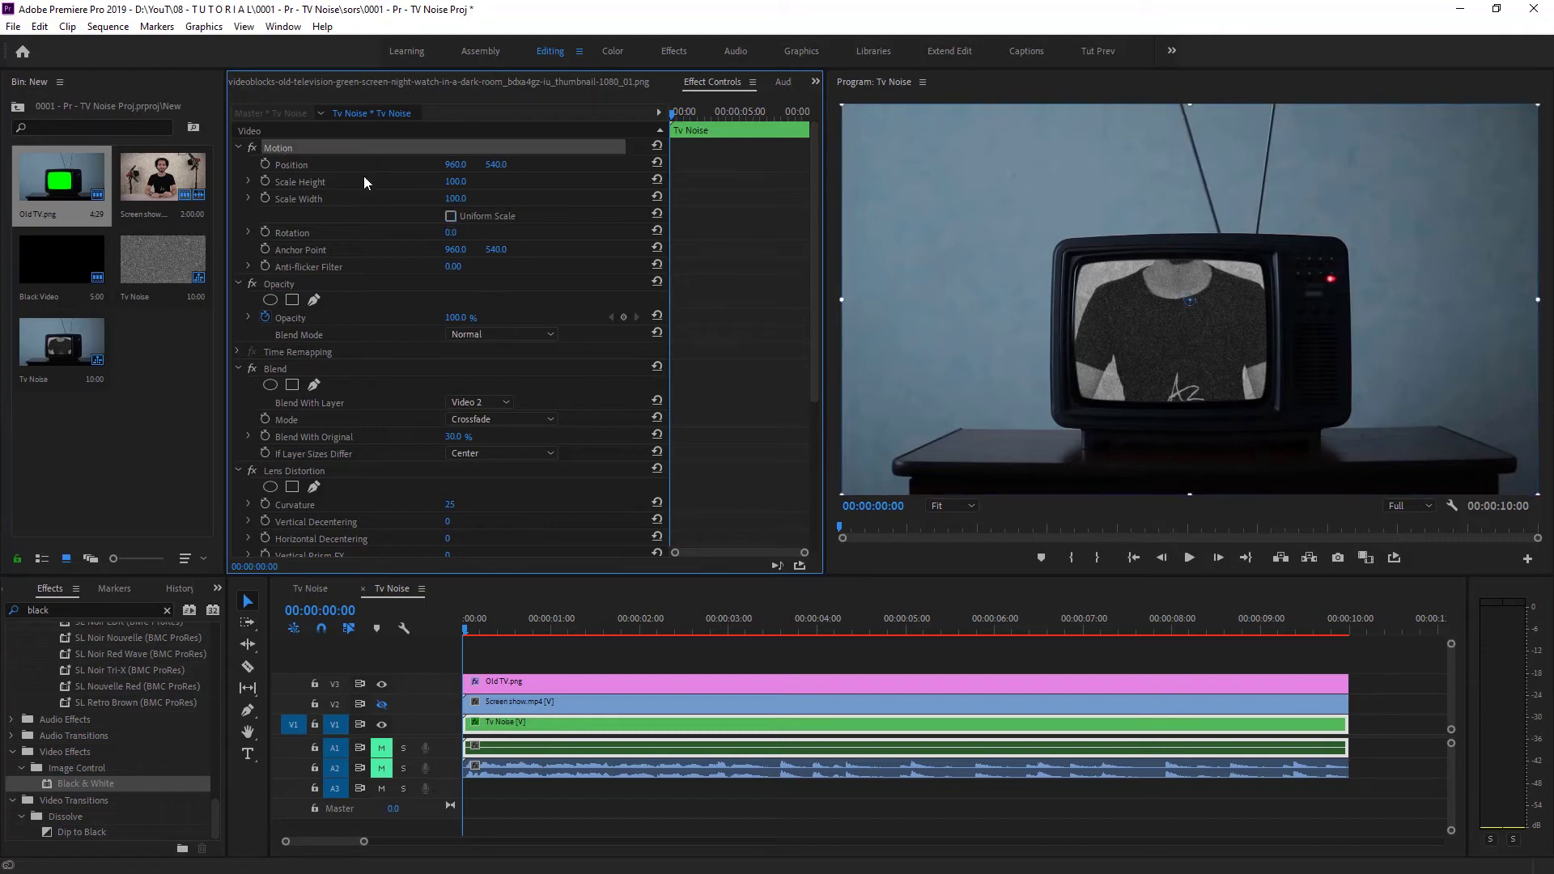
pyautogui.moveTo(843, 302); pyautogui.dragTo(1067, 318)
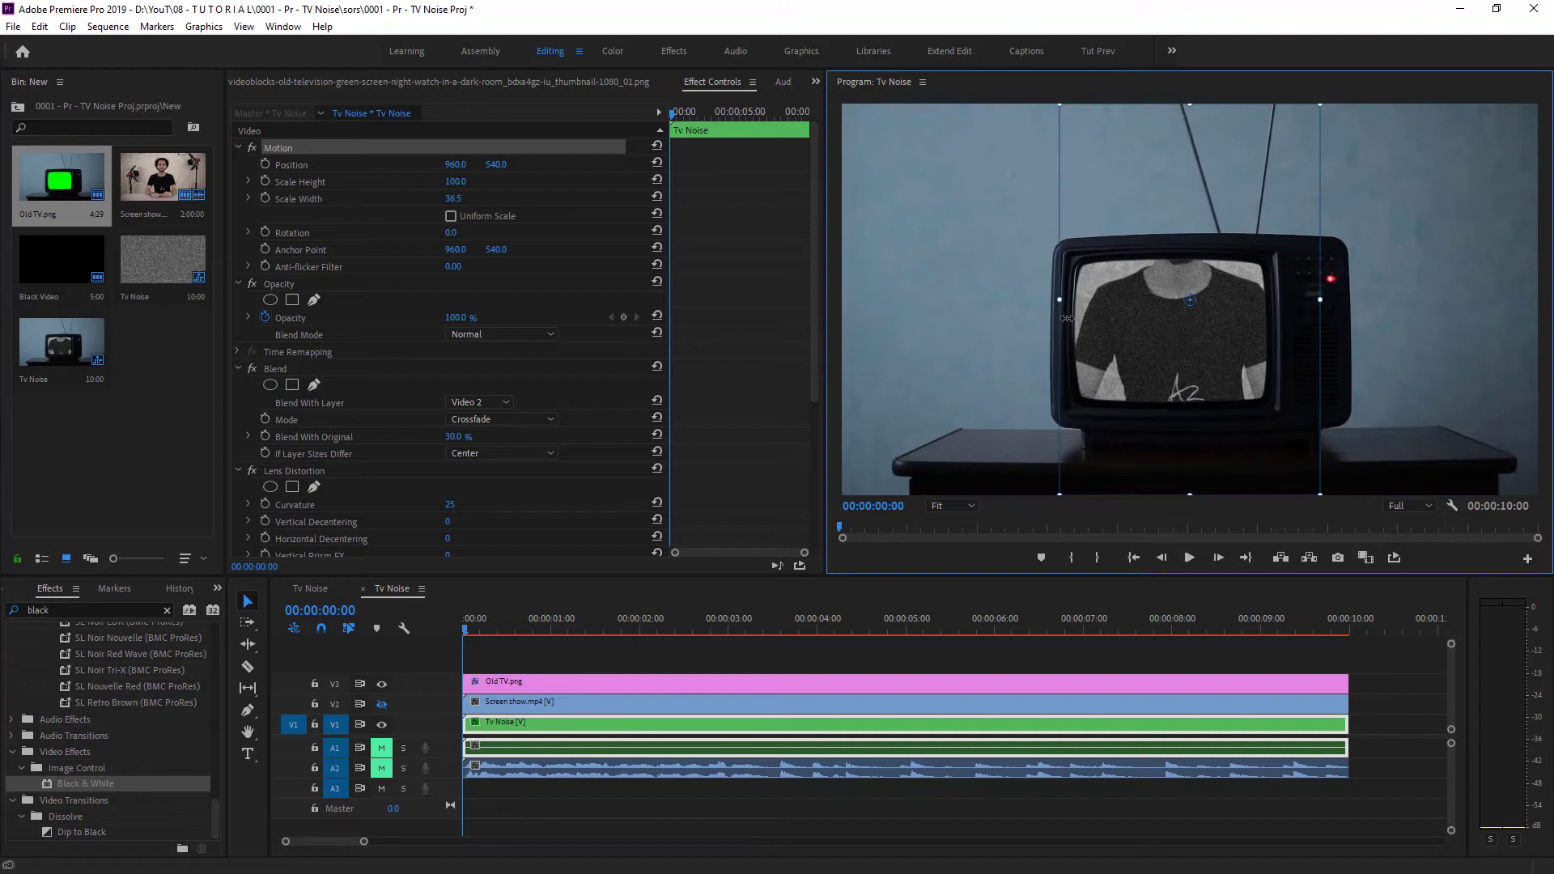
pyautogui.moveTo(1192, 106); pyautogui.dragTo(1191, 250)
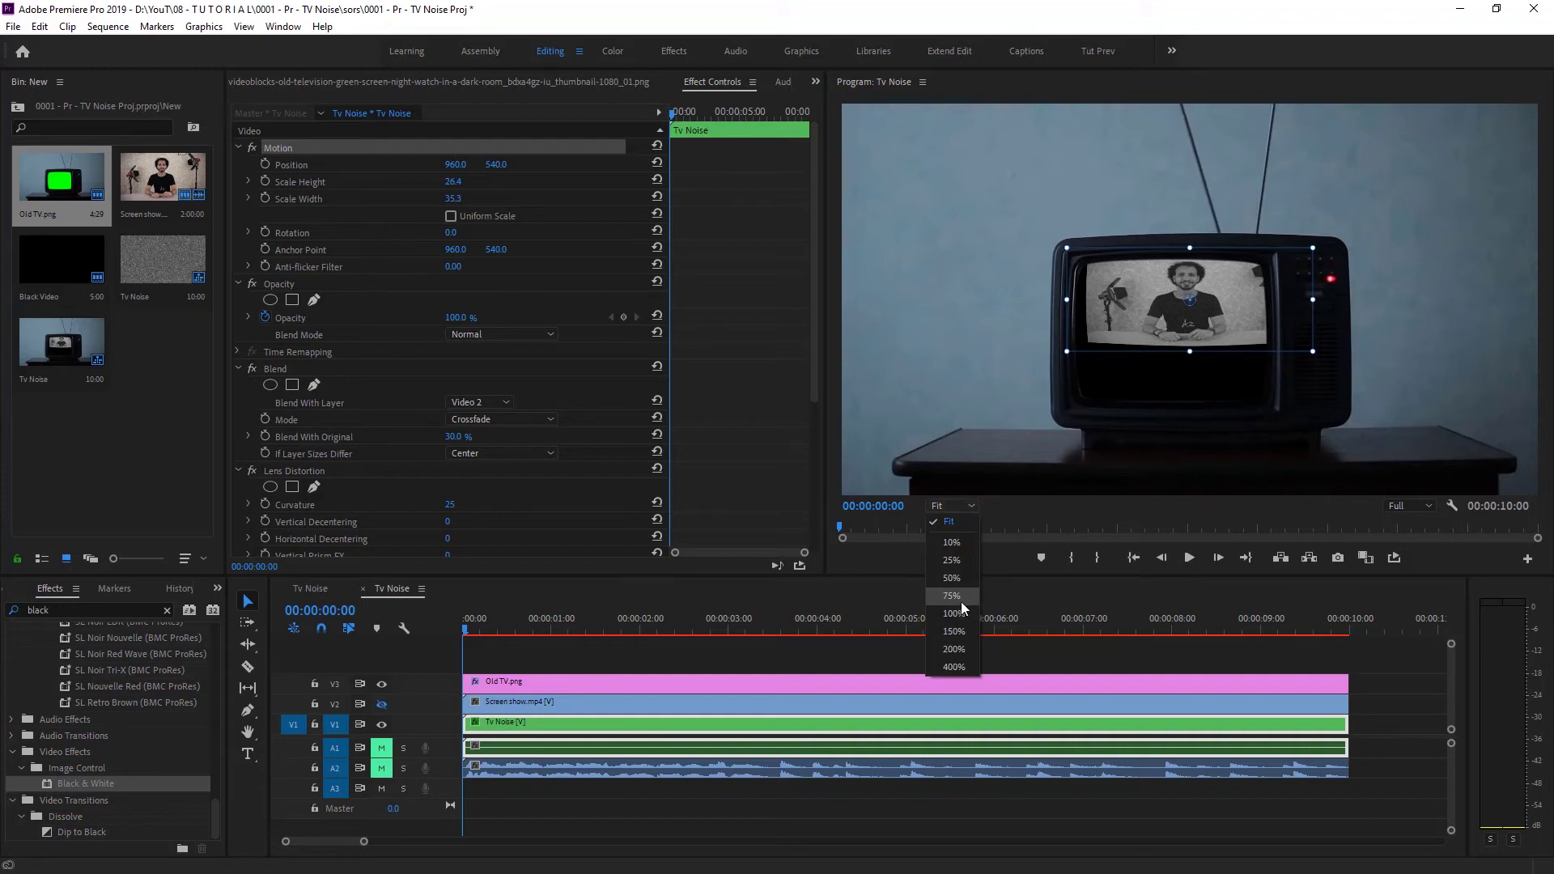
# Step: At 75% preview zoom, move the clip into the TV screen and resize it to Height 40, Width about 32
pyautogui.click(958, 599)
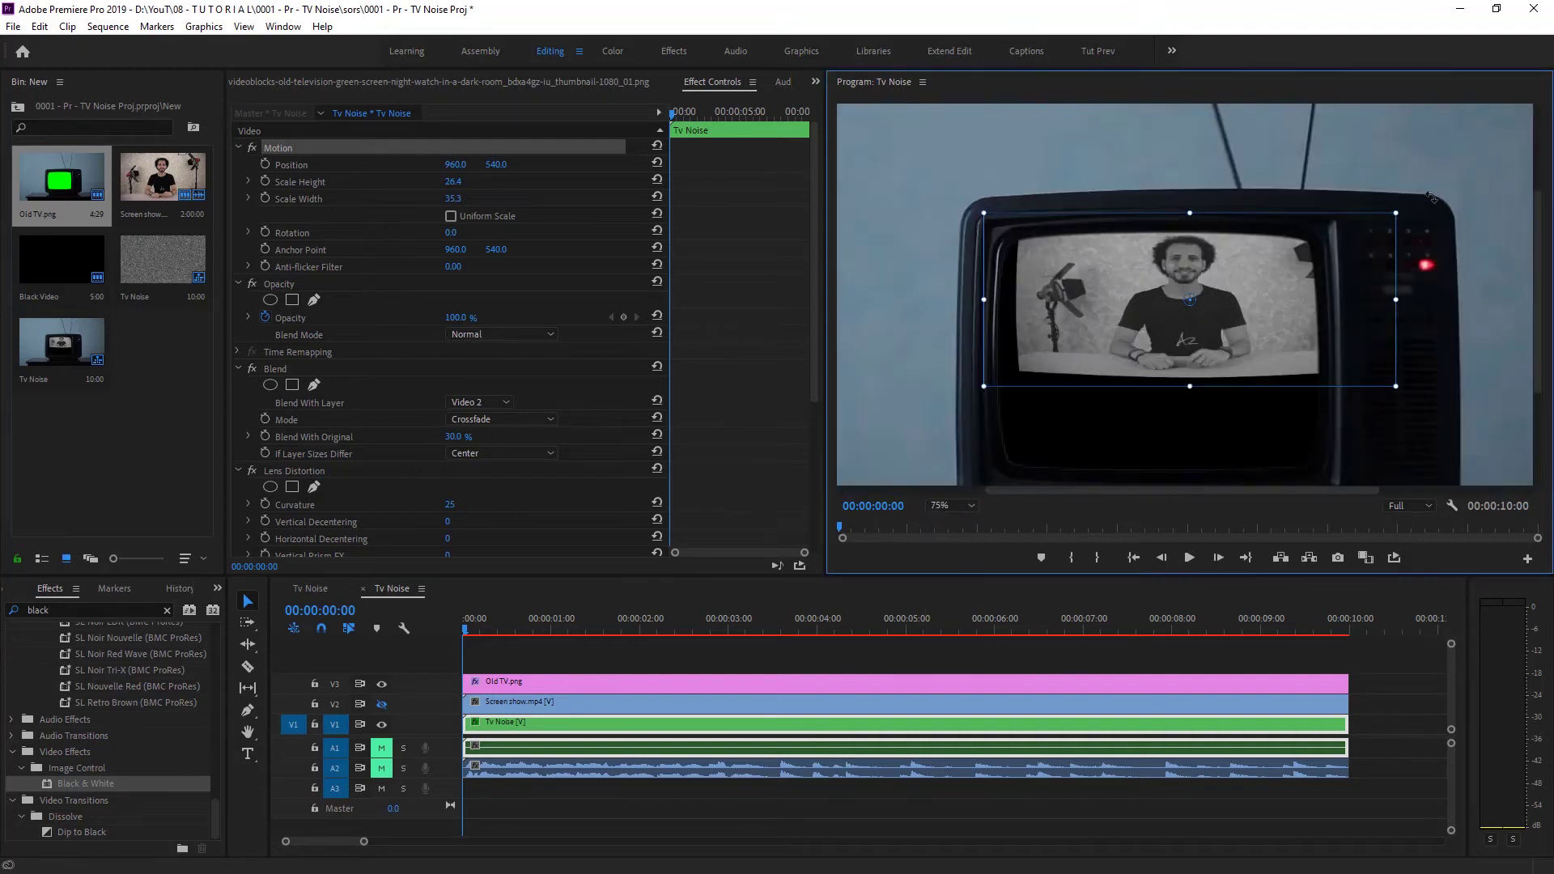
pyautogui.scroll(-1, 1542, 231)
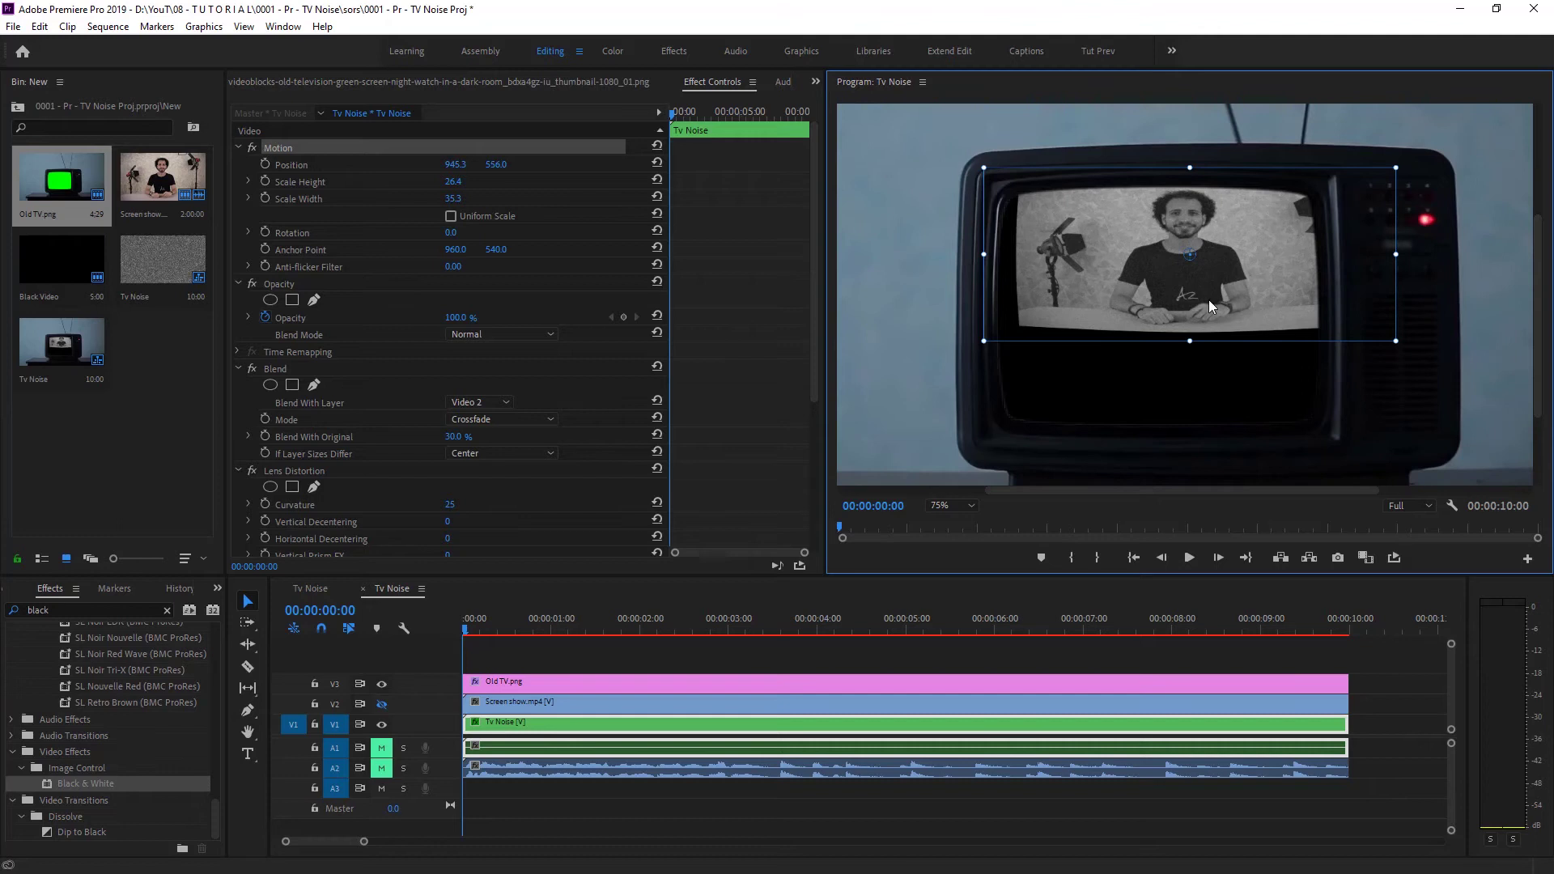
pyautogui.moveTo(1228, 265); pyautogui.dragTo(1207, 309)
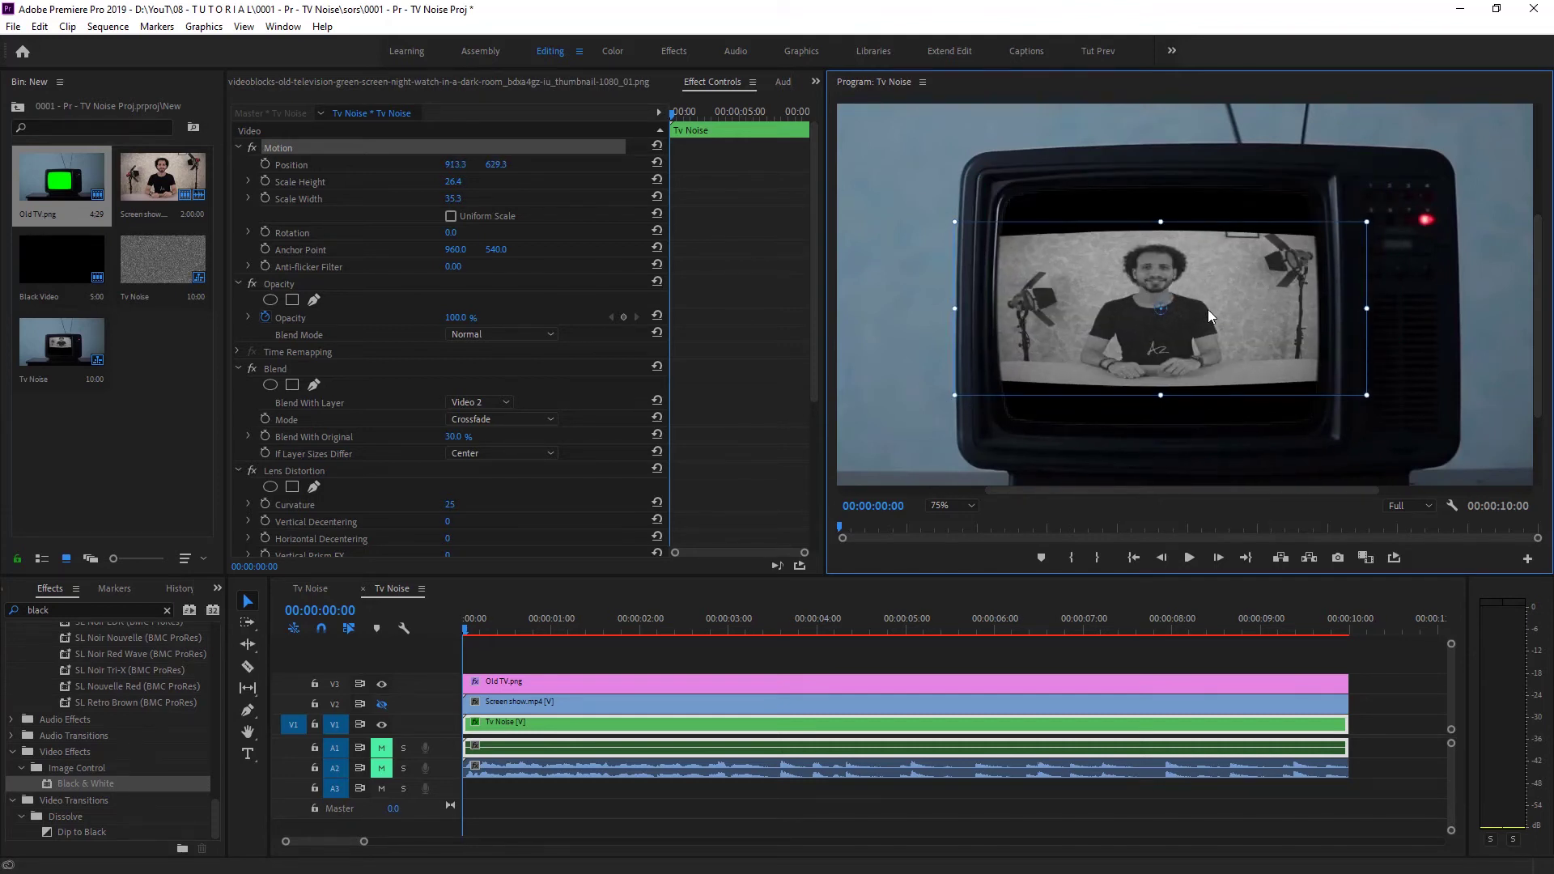
pyautogui.moveTo(1160, 221); pyautogui.dragTo(1163, 178)
pyautogui.moveTo(1361, 312); pyautogui.dragTo(1347, 306)
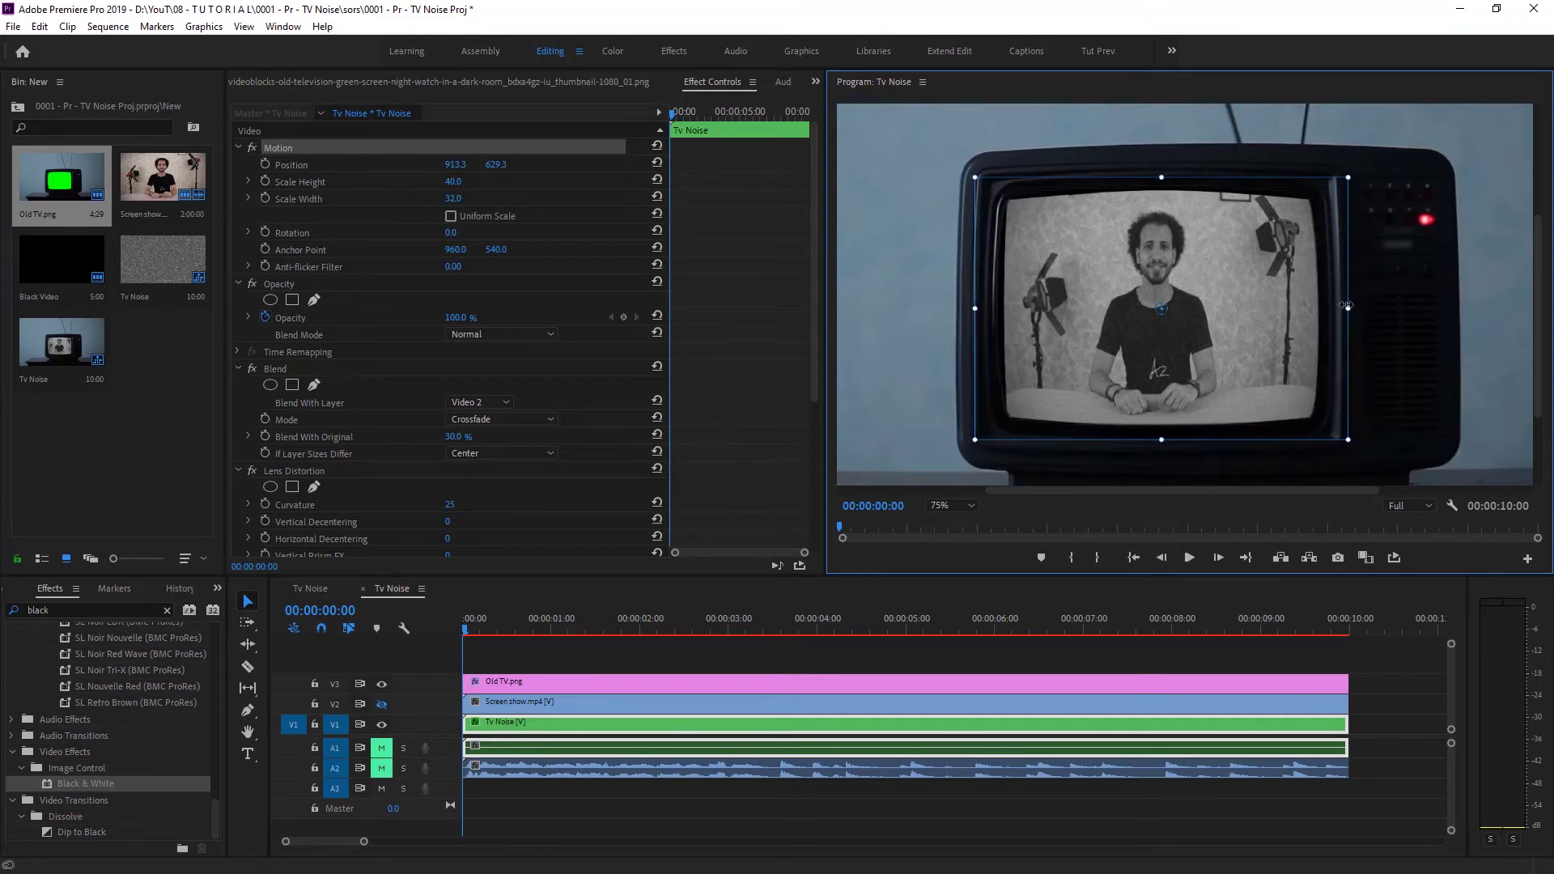
pyautogui.moveTo(1348, 305); pyautogui.dragTo(1351, 307)
pyautogui.click(1011, 470)
# Step: Set the Program Monitor to Fit and play the sequence from the start
pyautogui.click(958, 502)
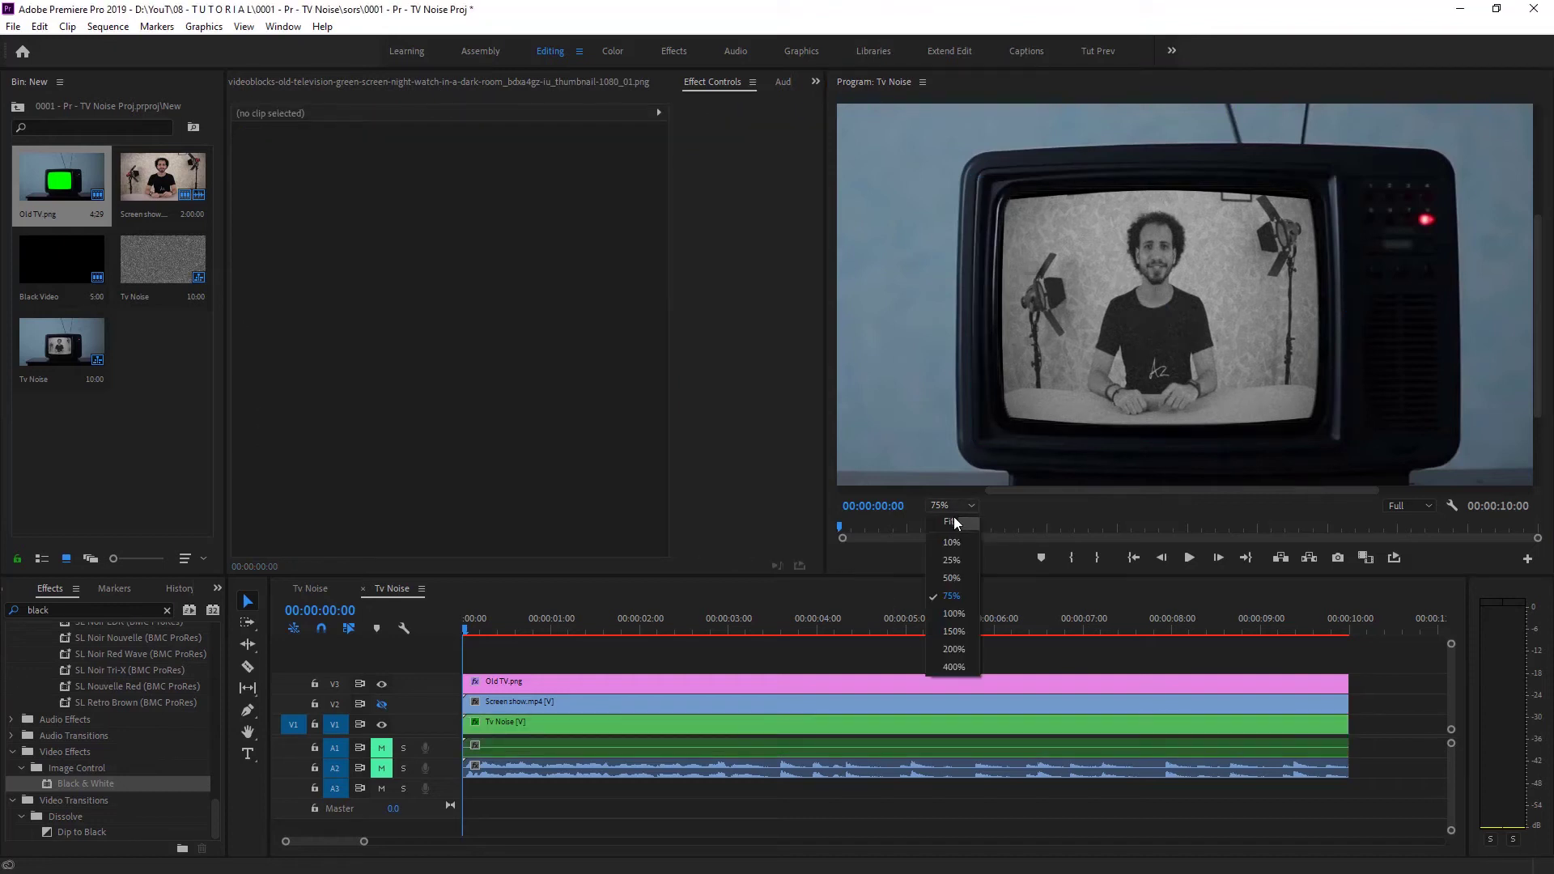
pyautogui.click(952, 519)
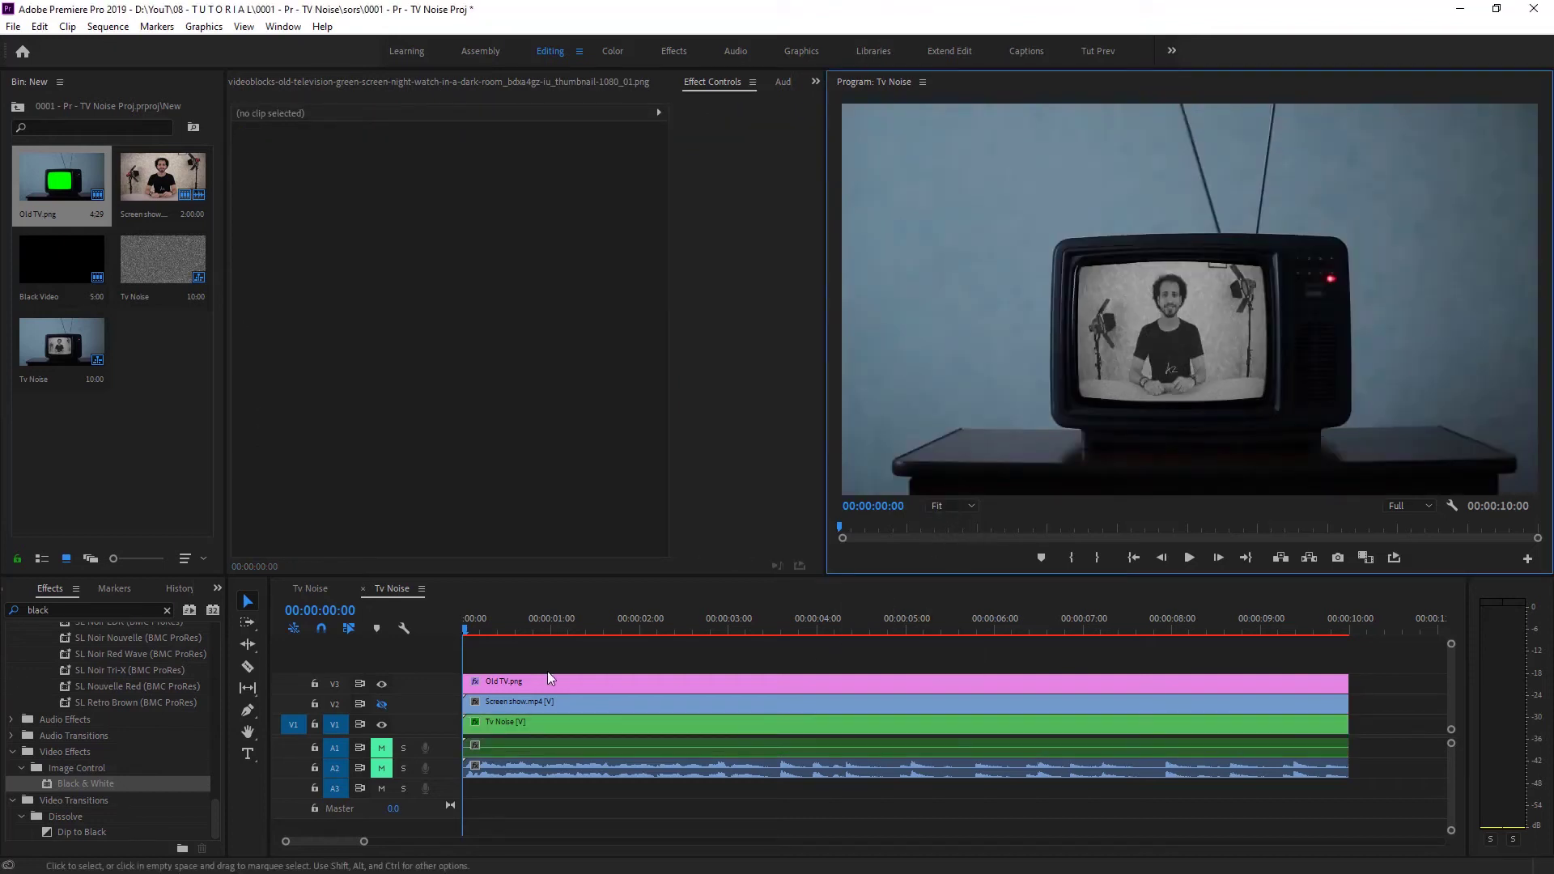
pyautogui.click(517, 667)
pyautogui.press('space')
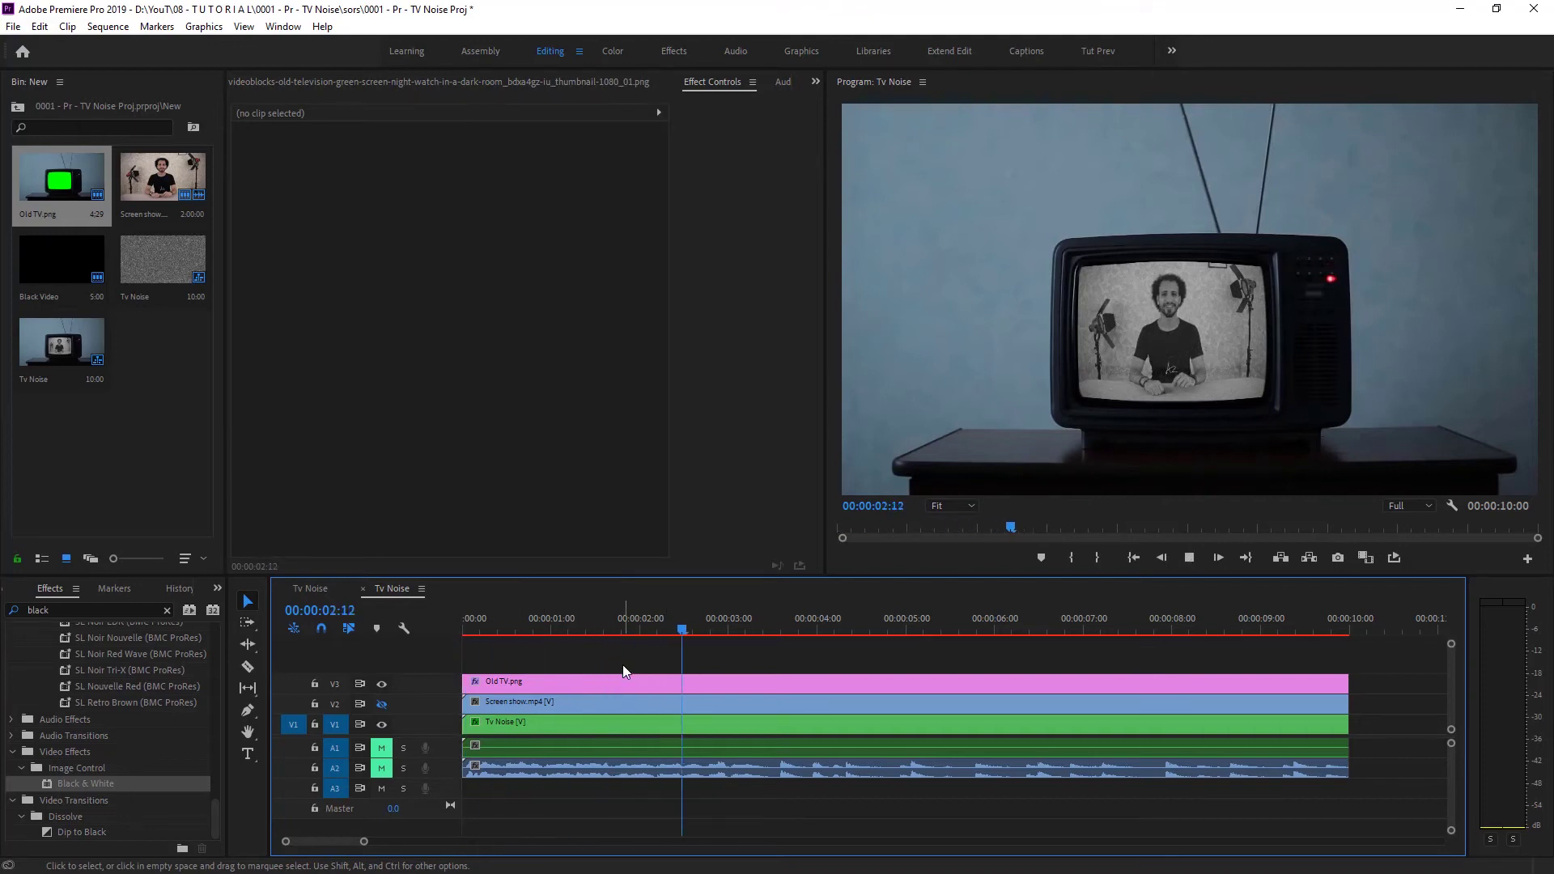
pyautogui.click(591, 723)
pyautogui.click(465, 632)
pyautogui.click(552, 653)
pyautogui.press('space')
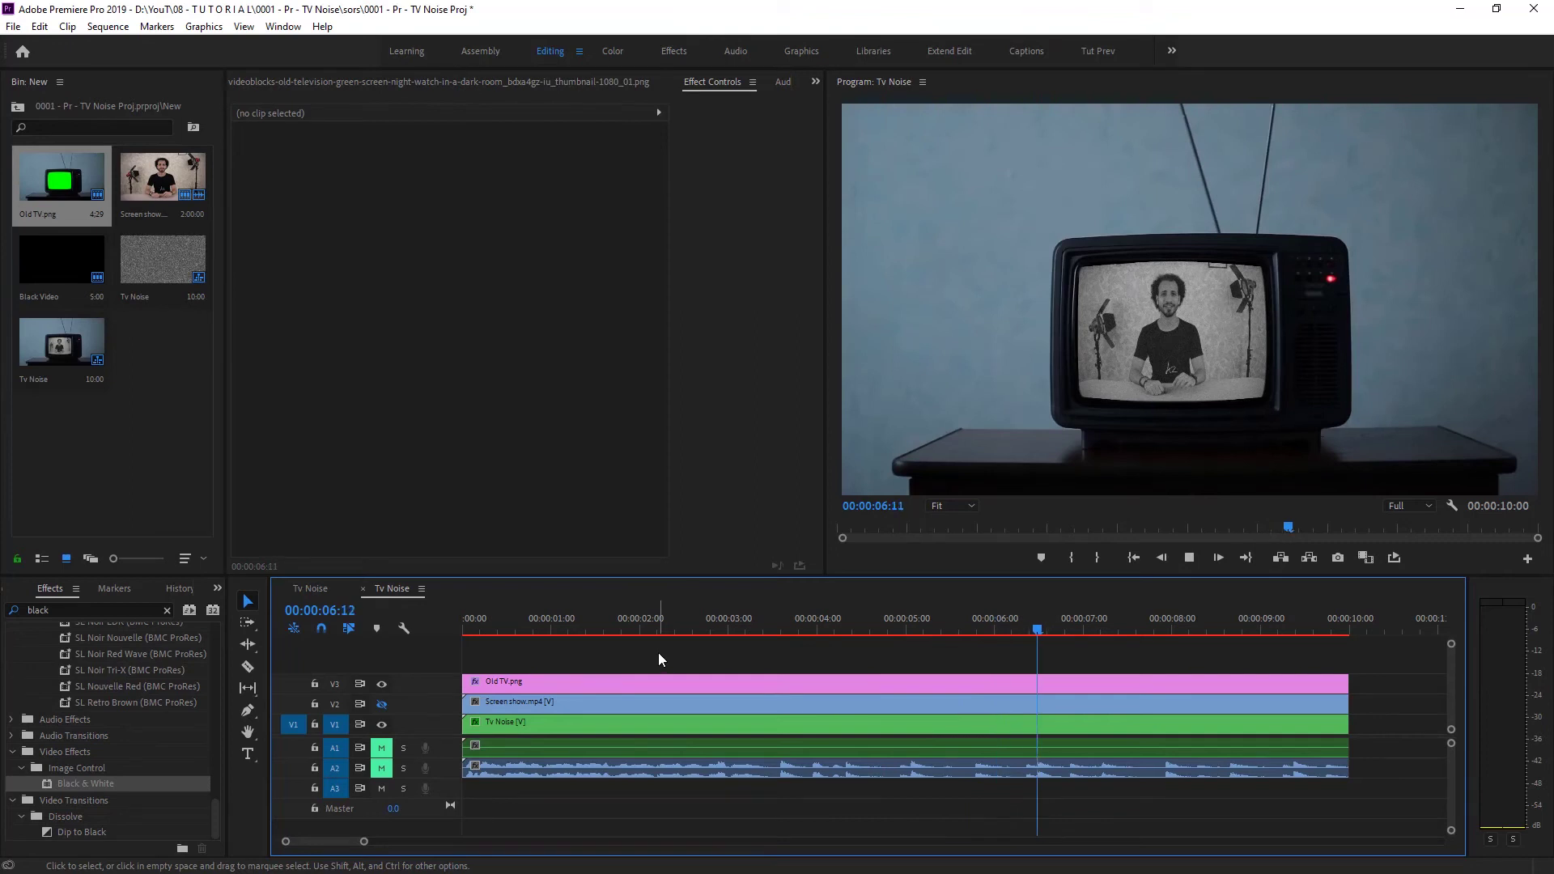
pyautogui.press('space')
# Step: Render previews for the Tv Noise sequence and play the rendered result
pyautogui.press('d')
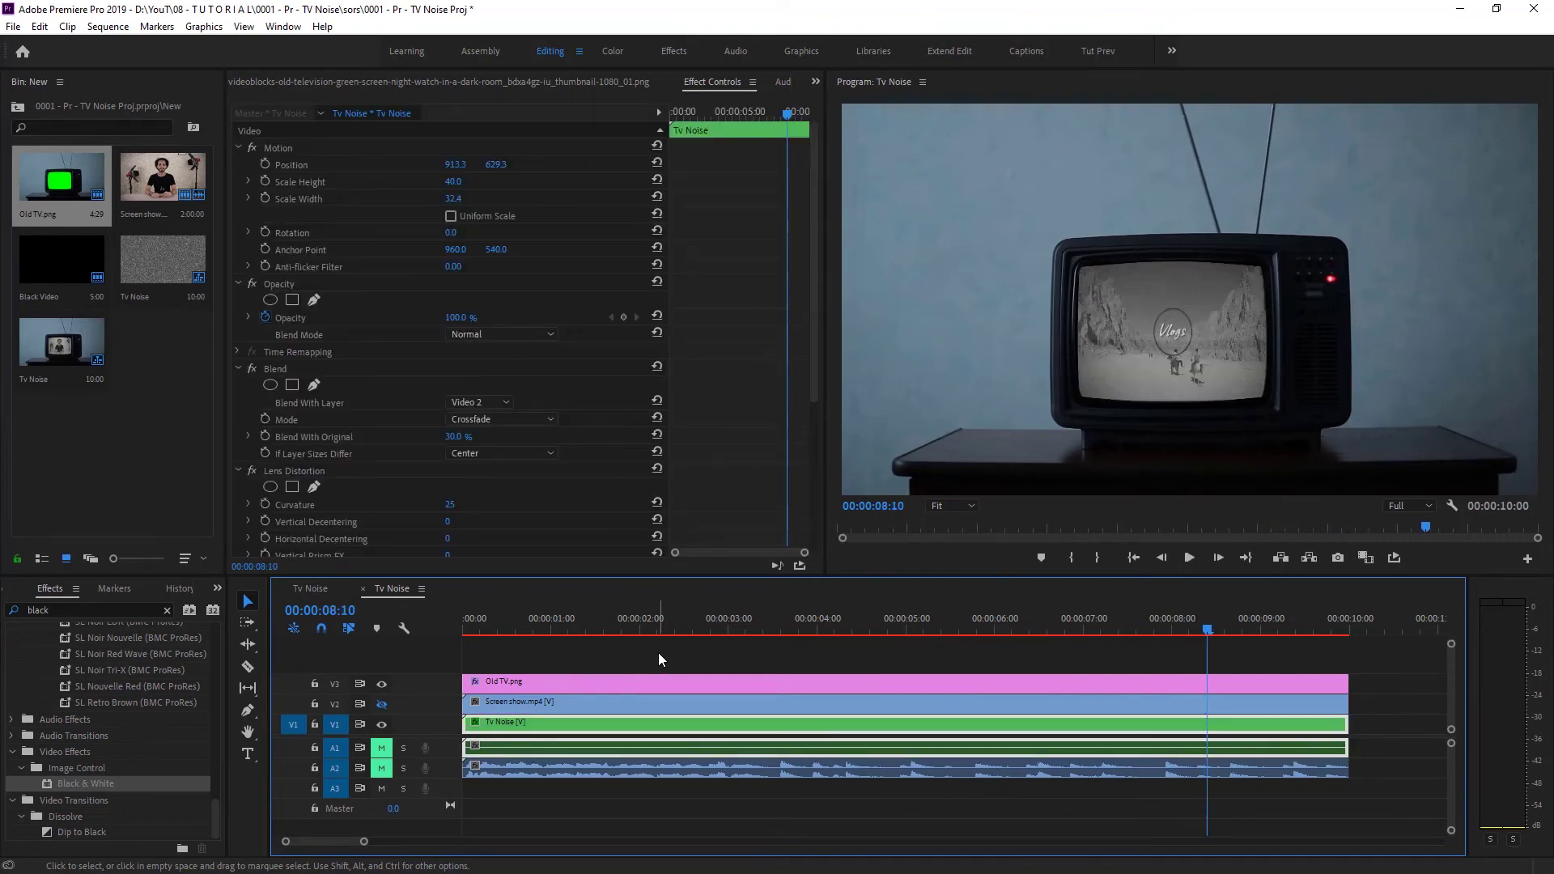
pyautogui.press('Return')
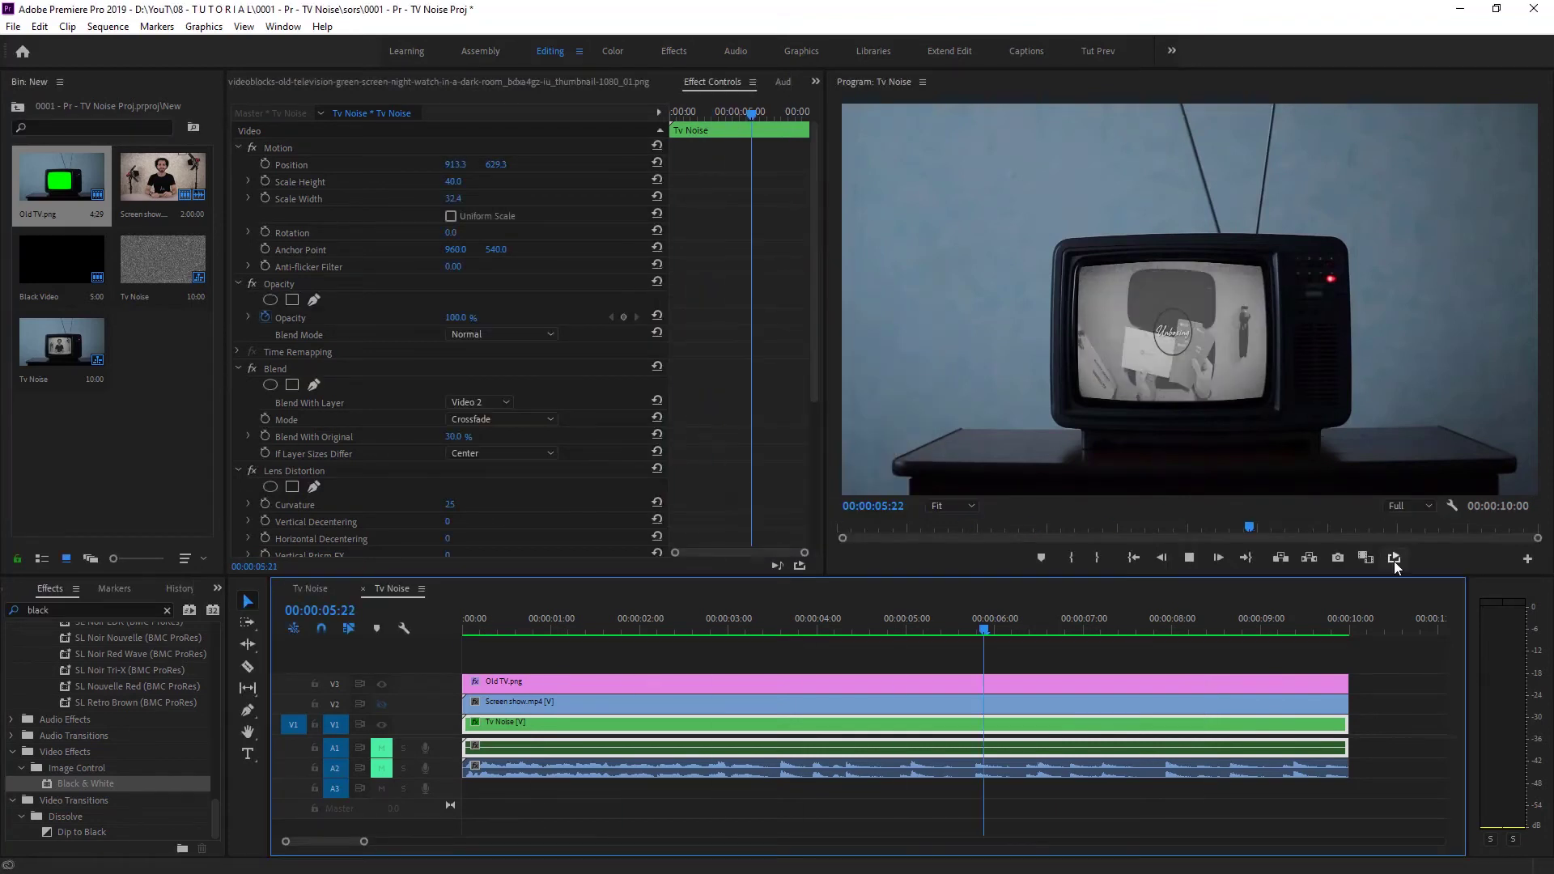
pyautogui.press('`')
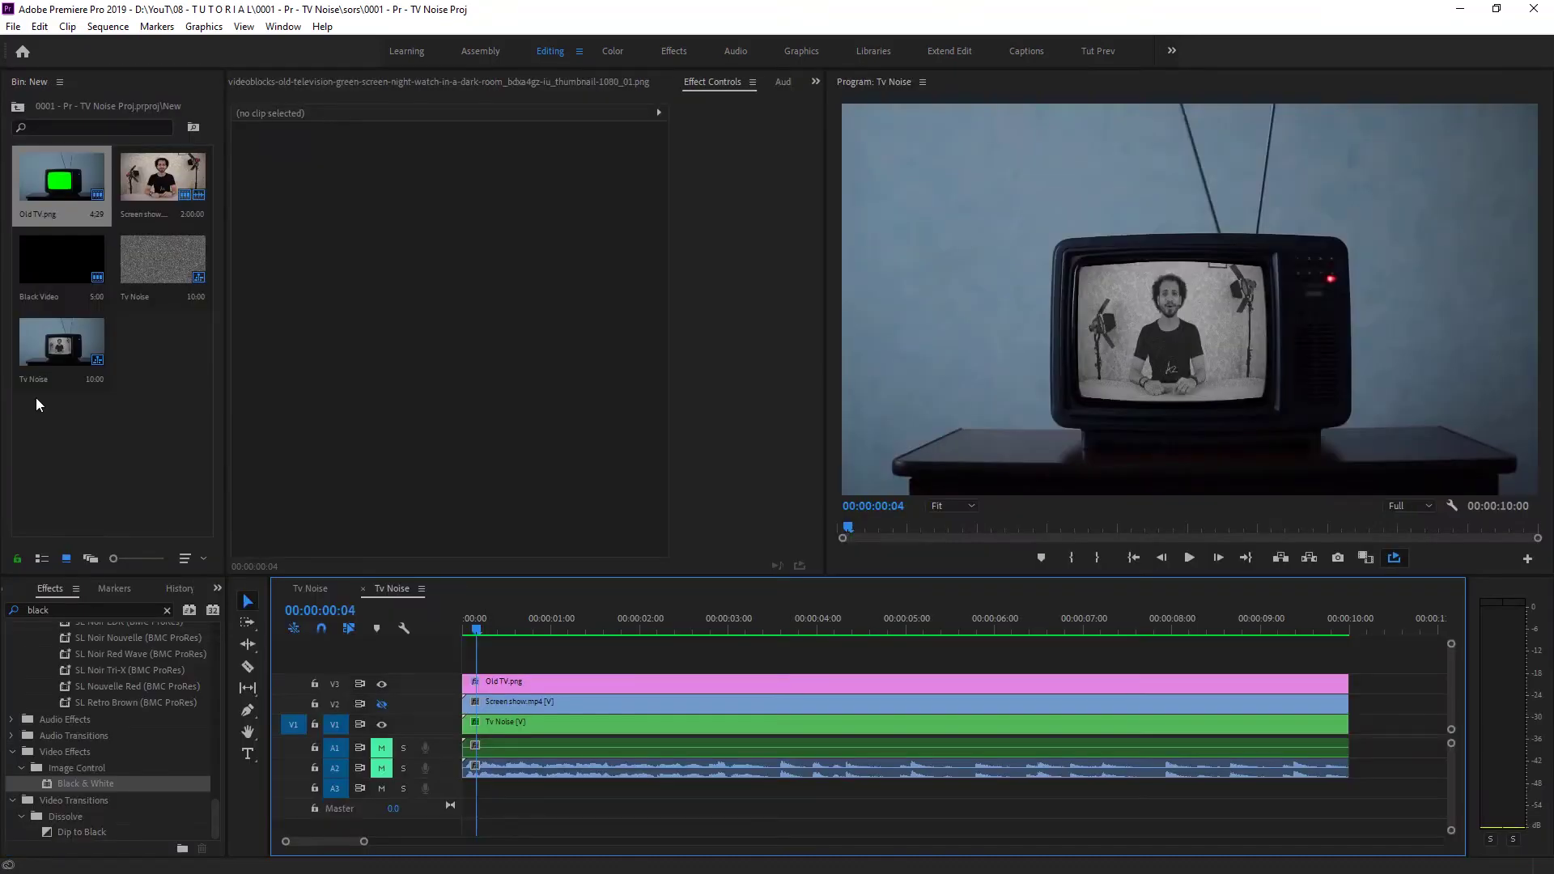
pyautogui.write('comp')
# Step: Rename the sequence 'Tv Noise comp', nest it in a new sequence, and name that 'Tv Noise Main'
pyautogui.press('Return')
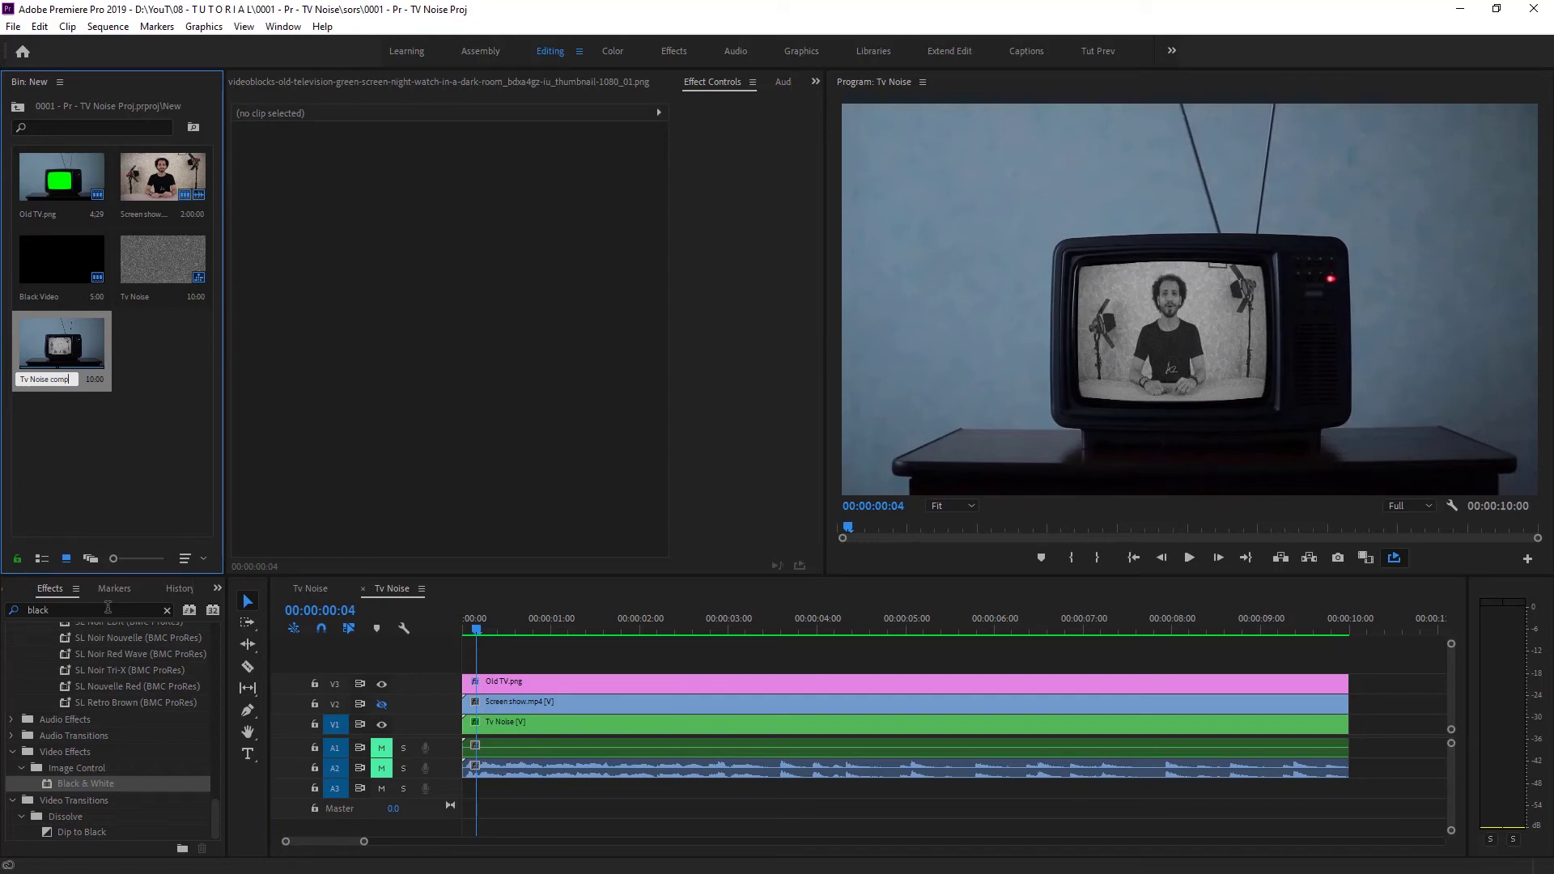
pyautogui.click(133, 465)
pyautogui.rightClick(52, 345)
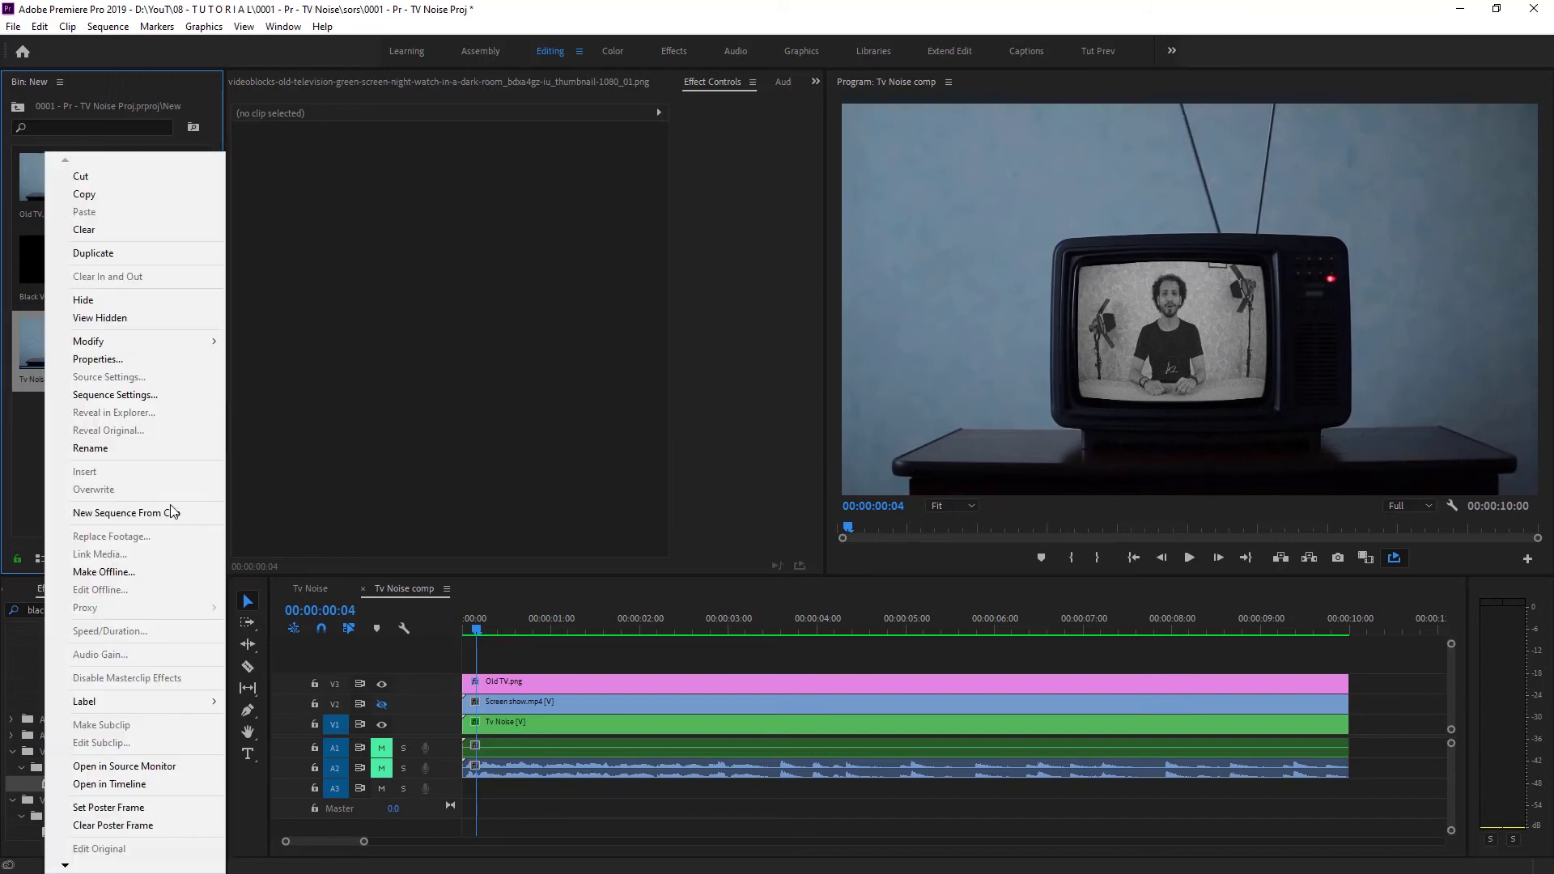
pyautogui.click(172, 506)
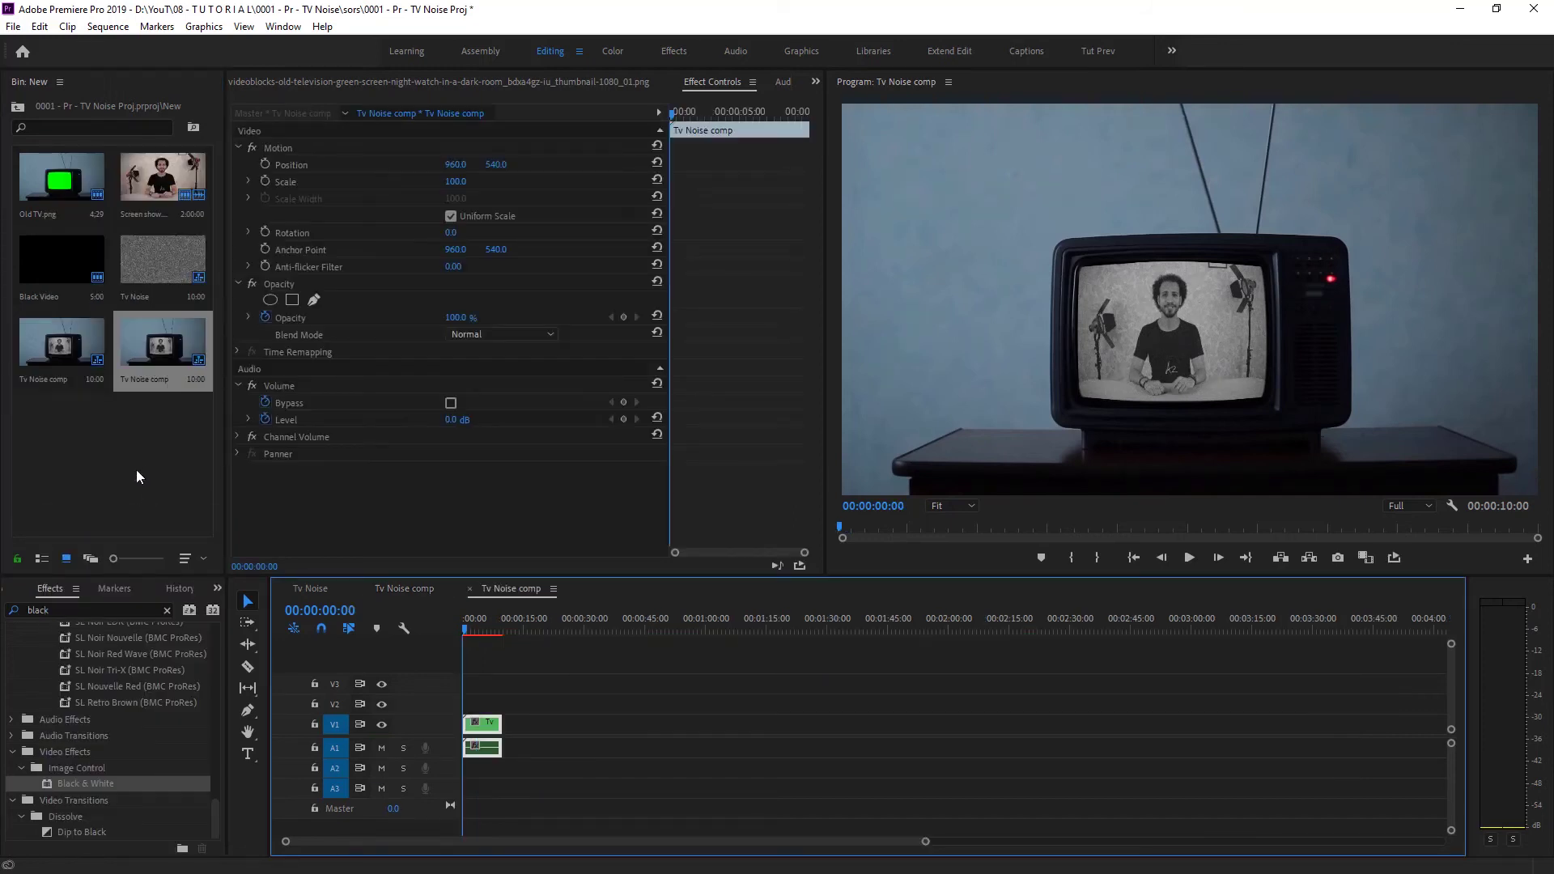
pyautogui.click(157, 367)
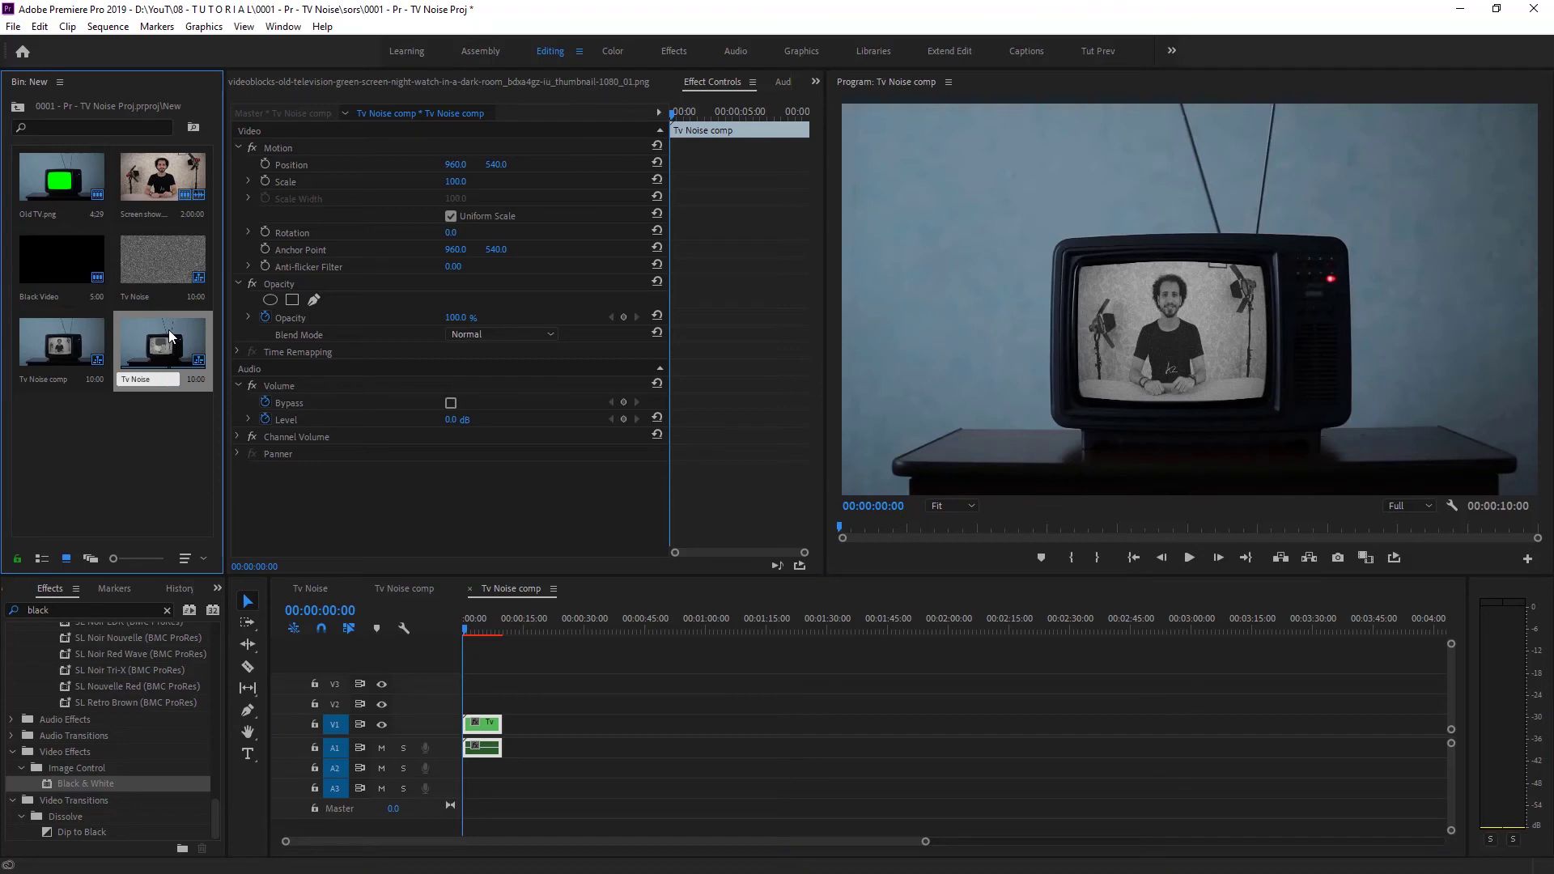
pyautogui.write('Main')
pyautogui.press('Return')
pyautogui.click(554, 726)
pyautogui.press('\\')
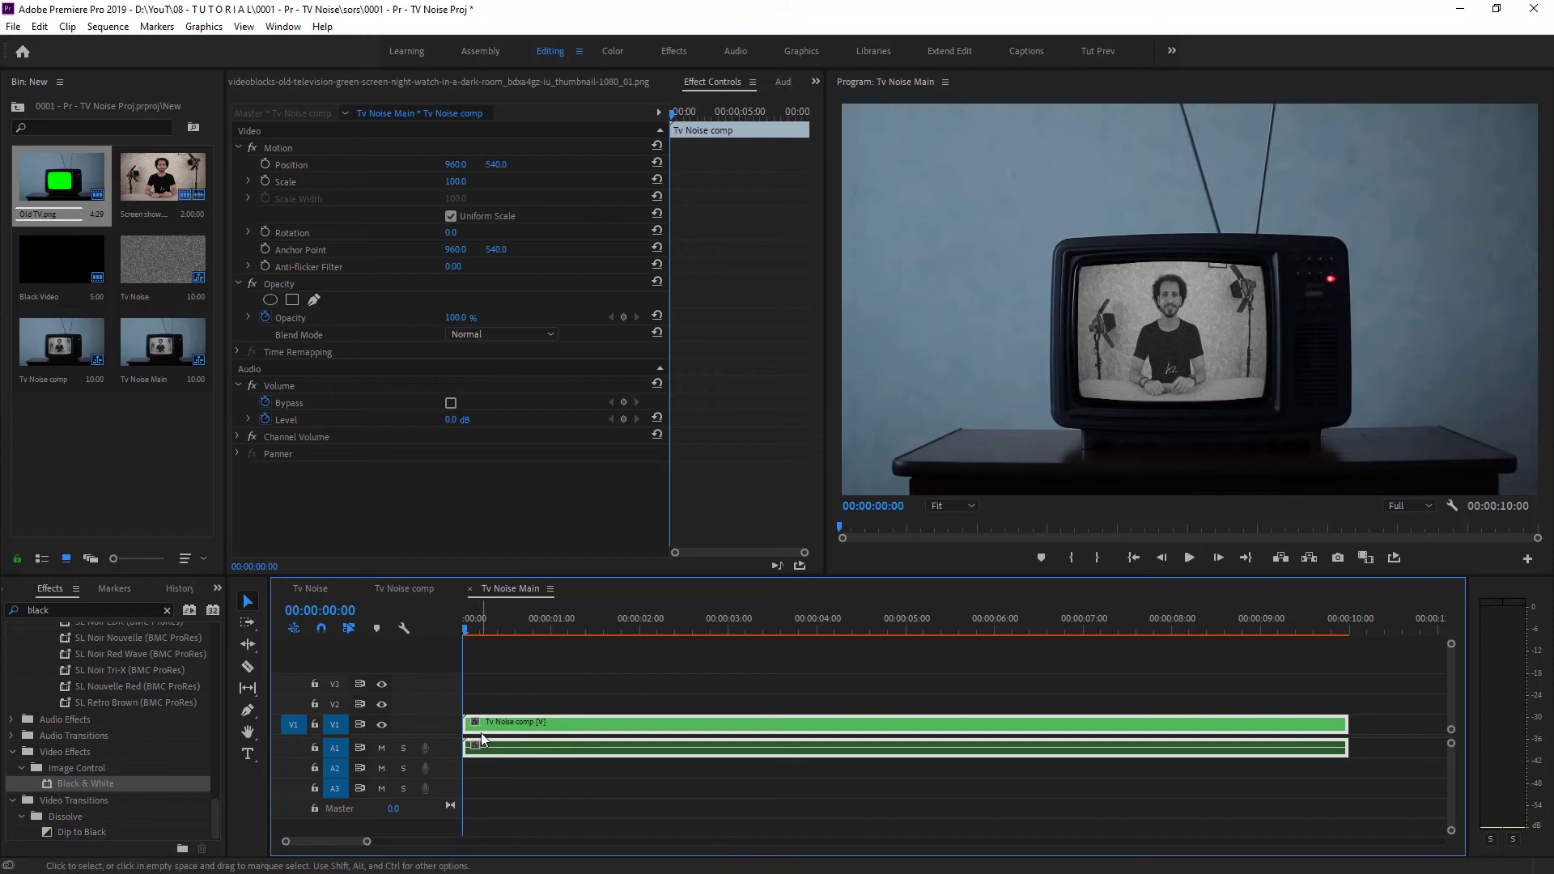
# Step: Keyframe the nested clip's Scale from 100 at the start to 150 at the last frame
pyautogui.click(264, 182)
pyautogui.click(1348, 628)
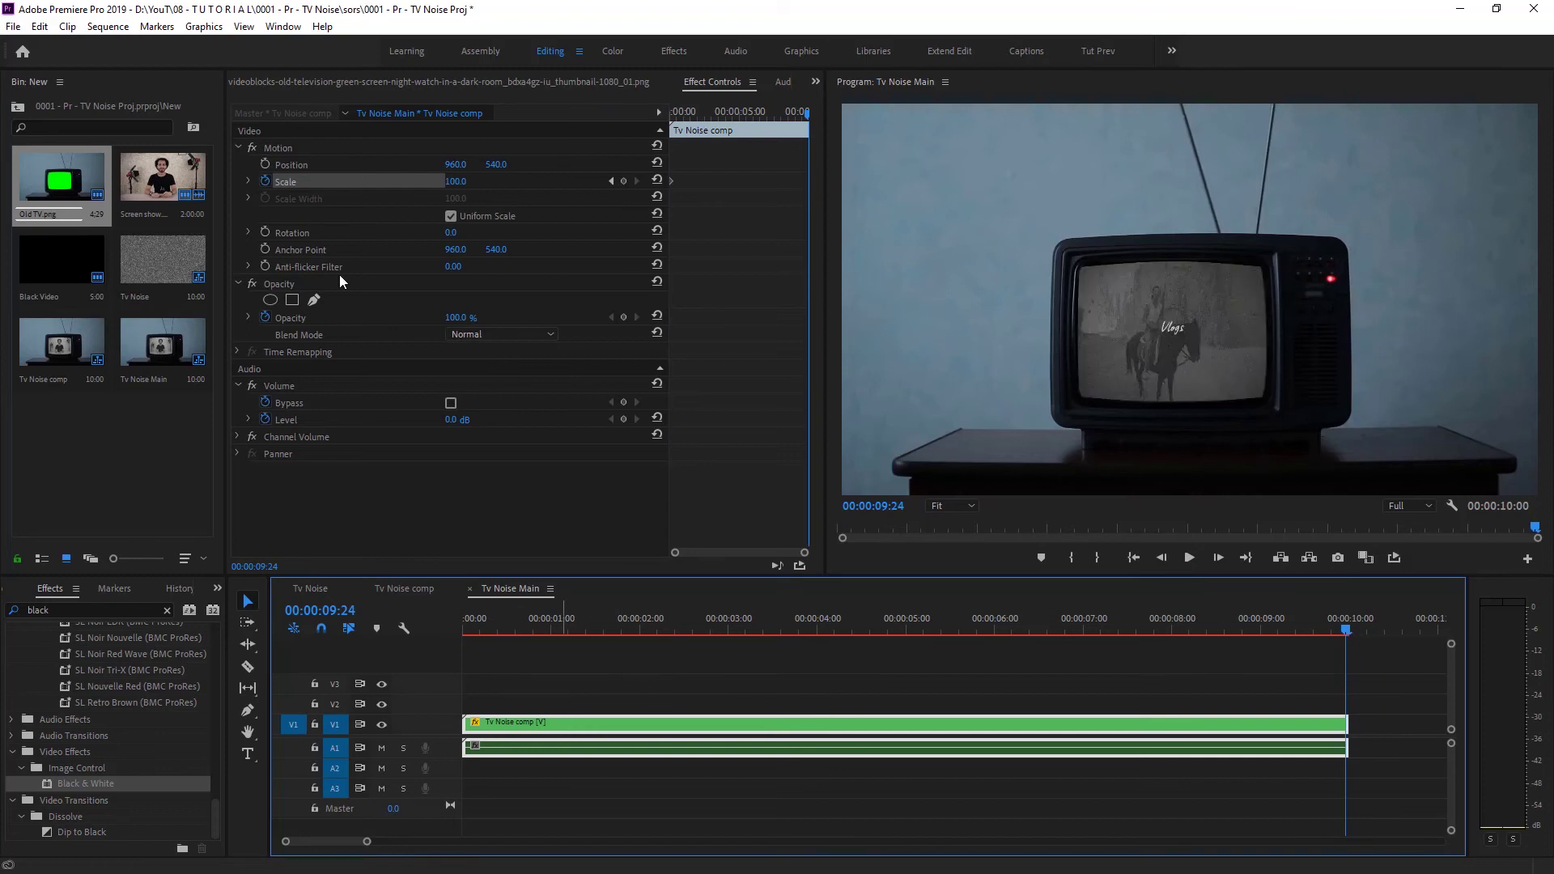
pyautogui.click(623, 182)
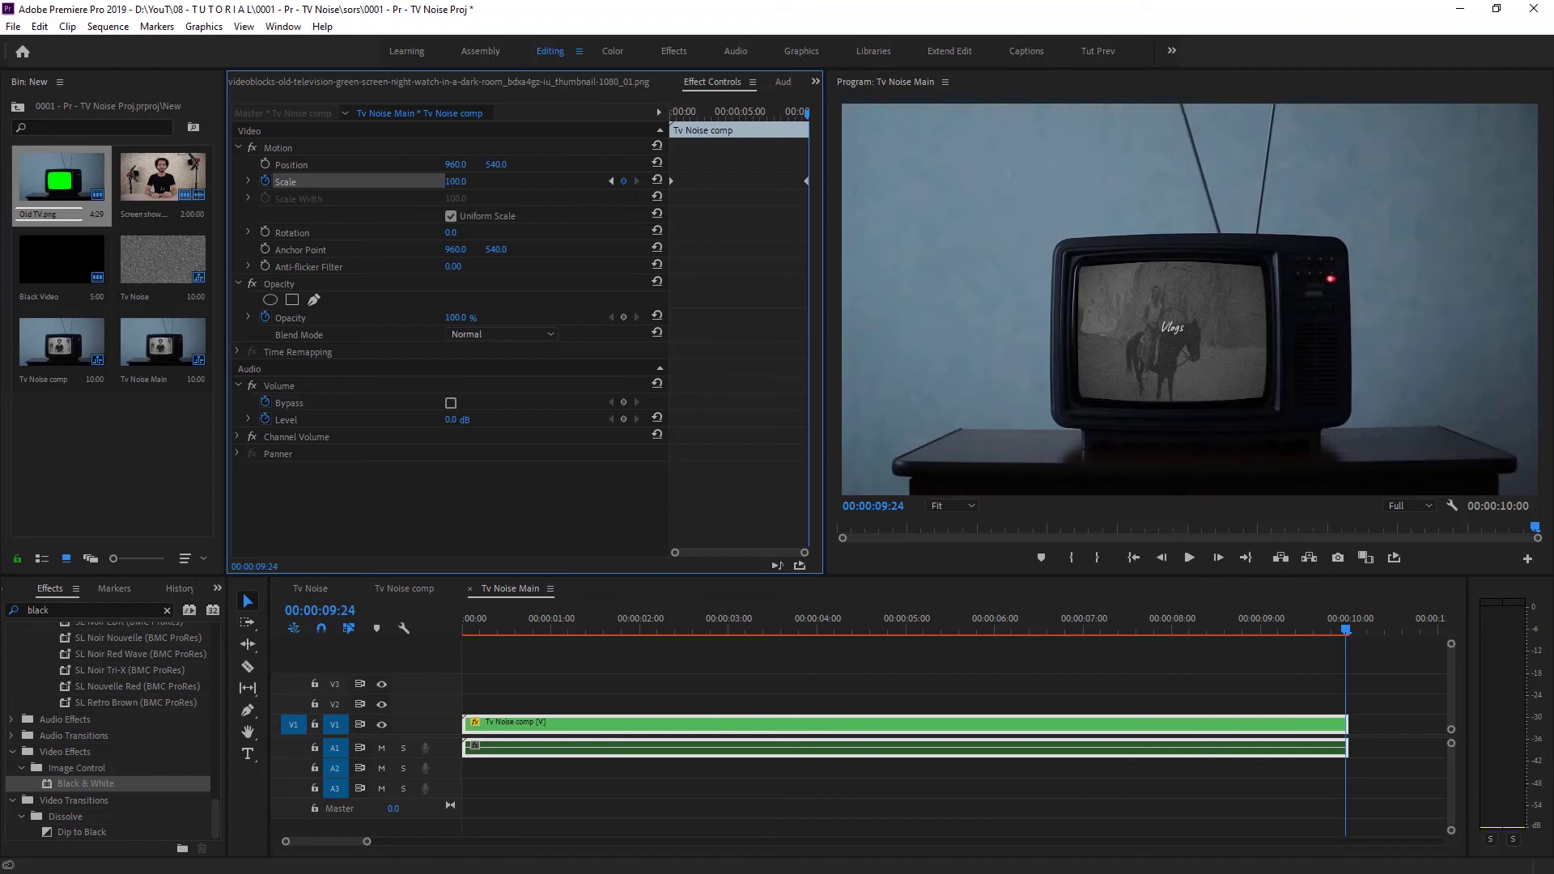
pyautogui.write('15')
pyautogui.write('0')
pyautogui.press('Return')
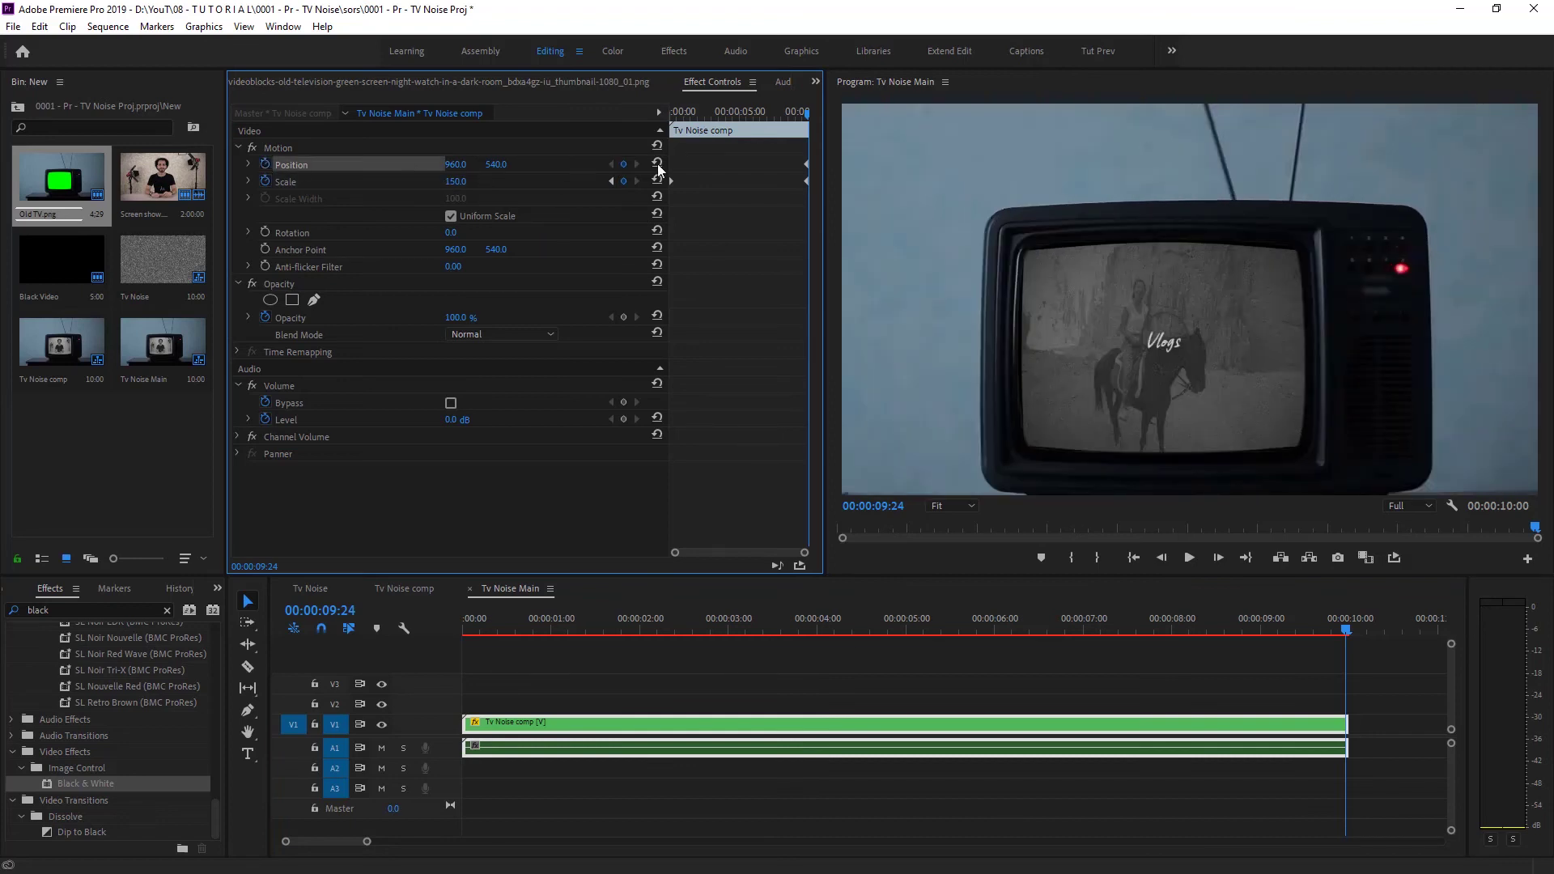
pyautogui.press('Home')
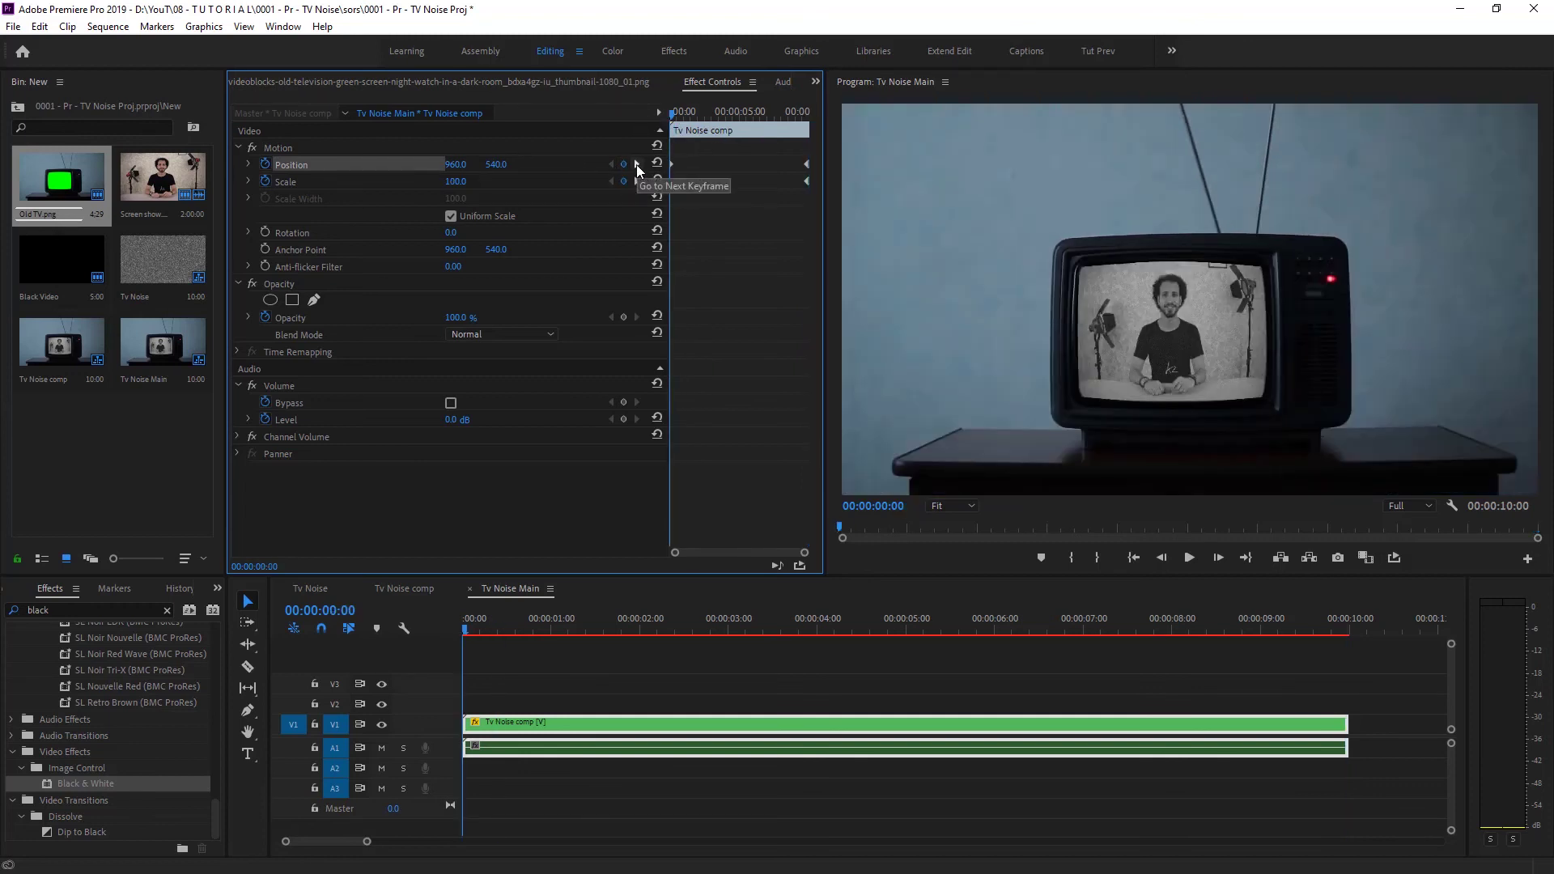
# Step: At the end keyframe, recentre the zoomed TV to Position 913.1, 390.5 and play the zoom
pyautogui.click(636, 163)
pyautogui.click(283, 149)
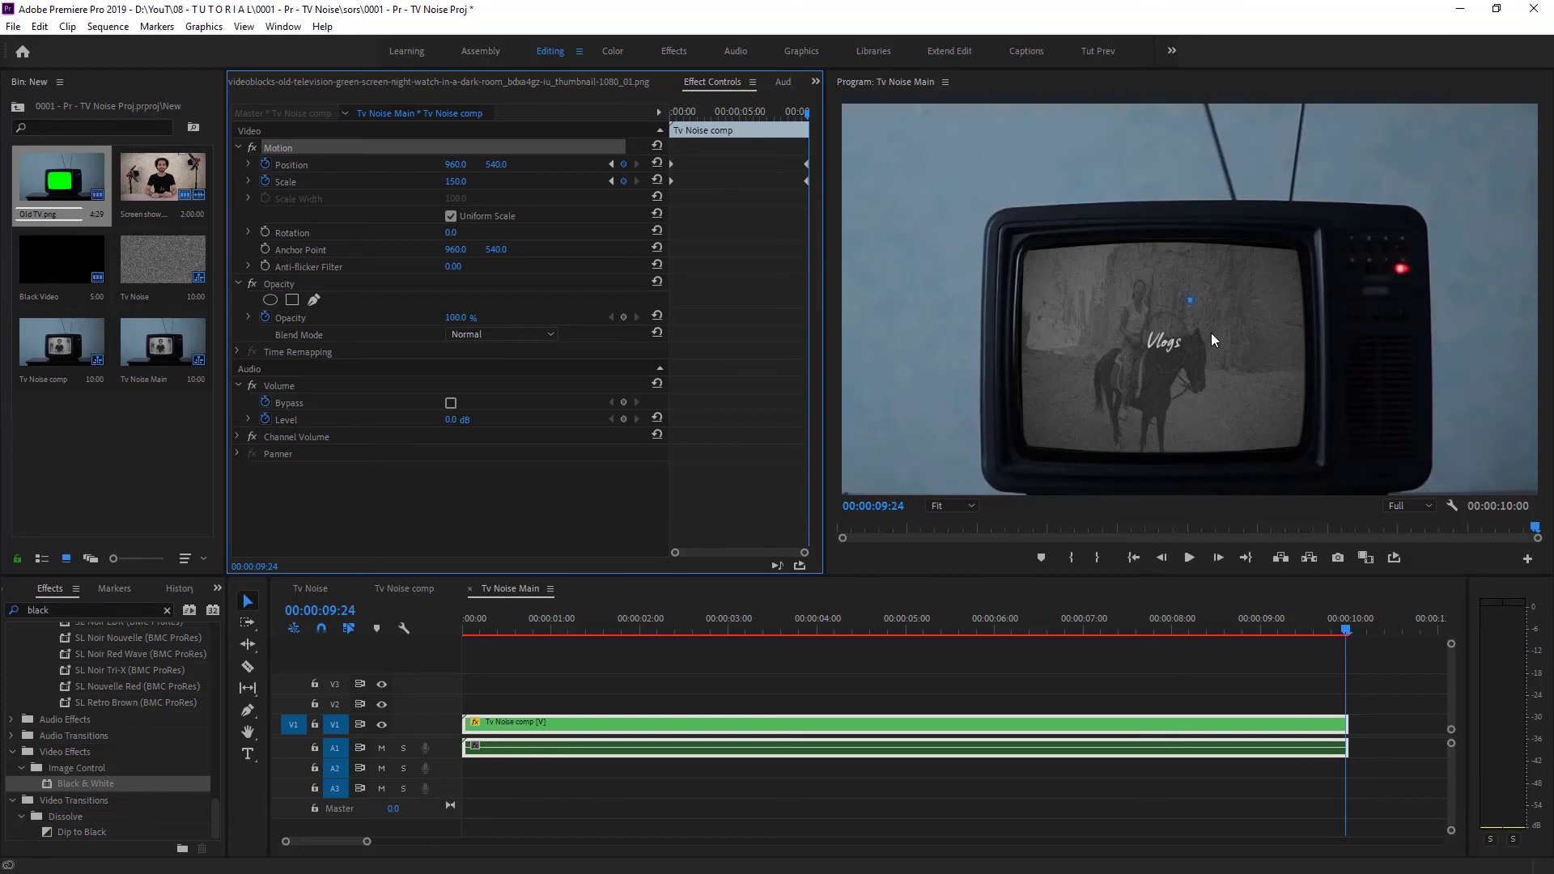
pyautogui.moveTo(1208, 348); pyautogui.dragTo(1197, 303)
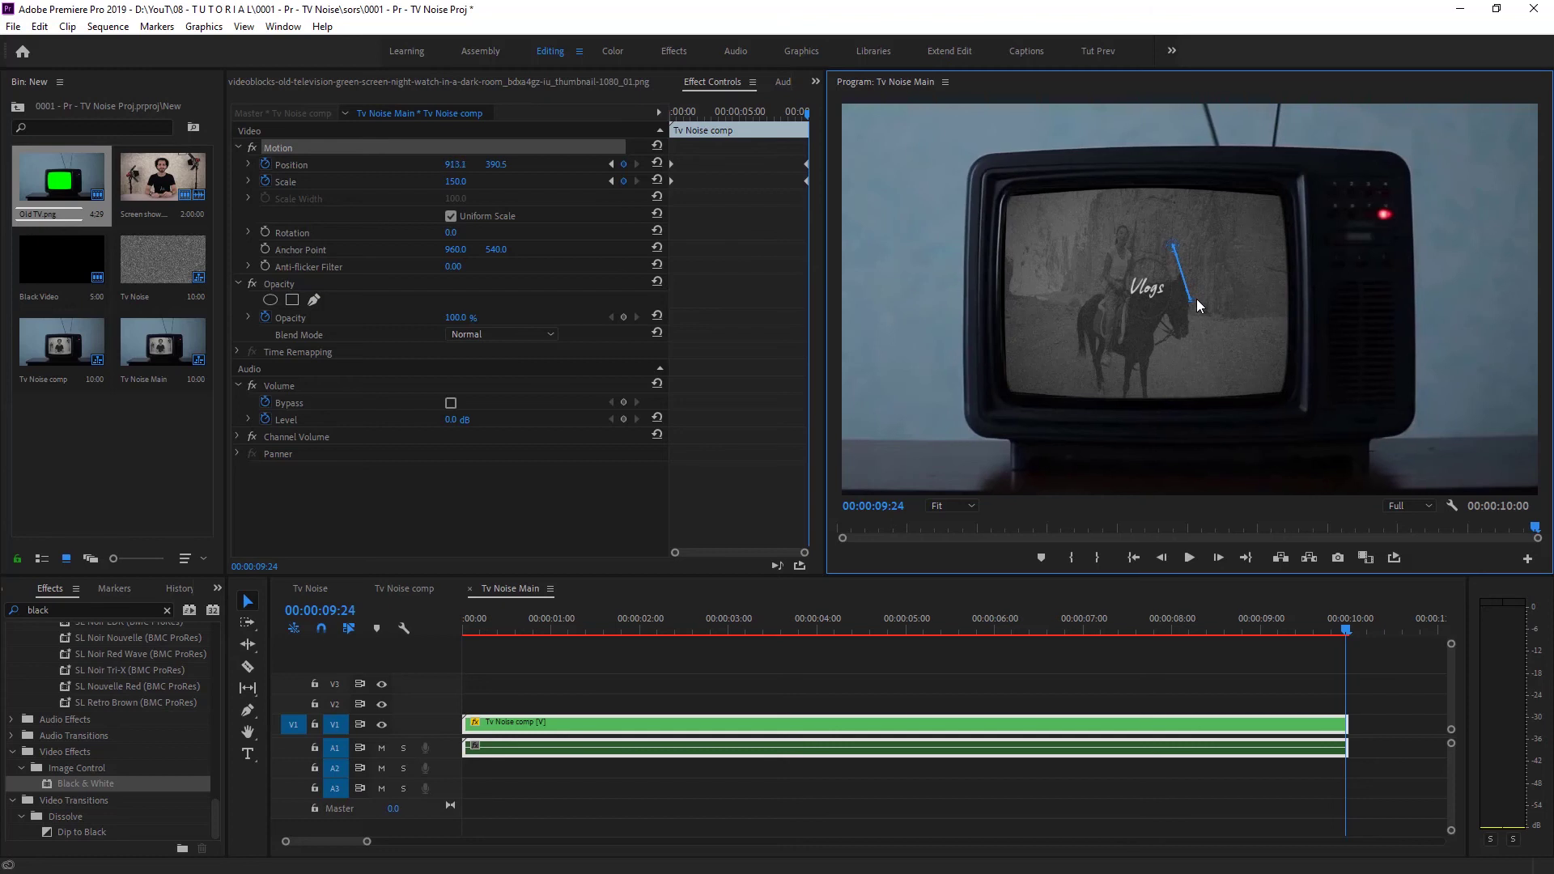
pyautogui.click(606, 678)
pyautogui.press('space')
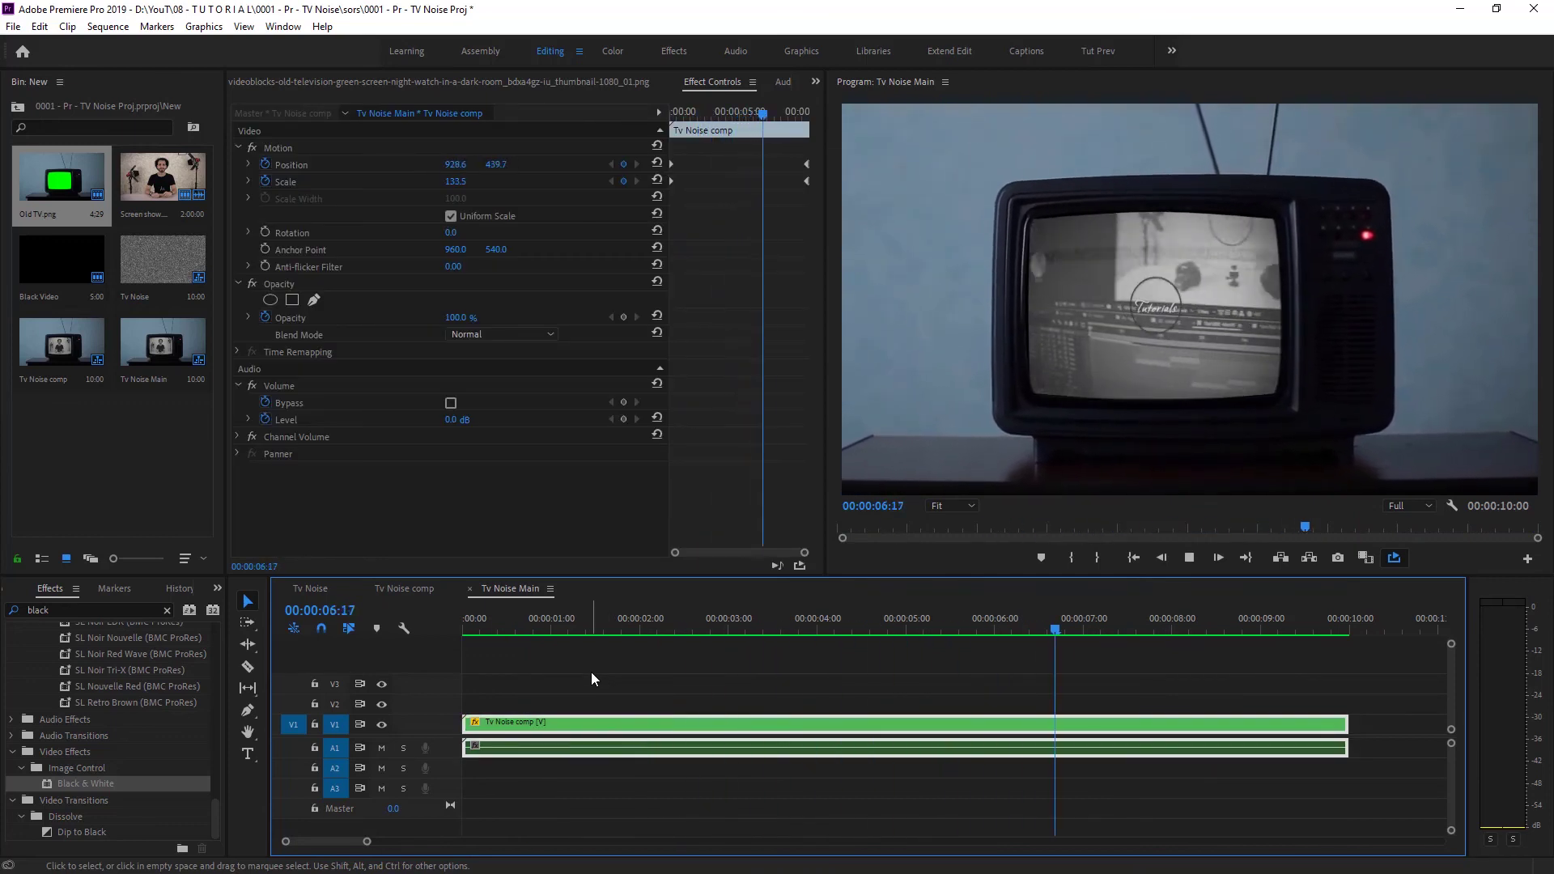
# Step: Open the Tv Noise comp sequence and select the Screen show.mp4 clip on V2
pyautogui.click(398, 591)
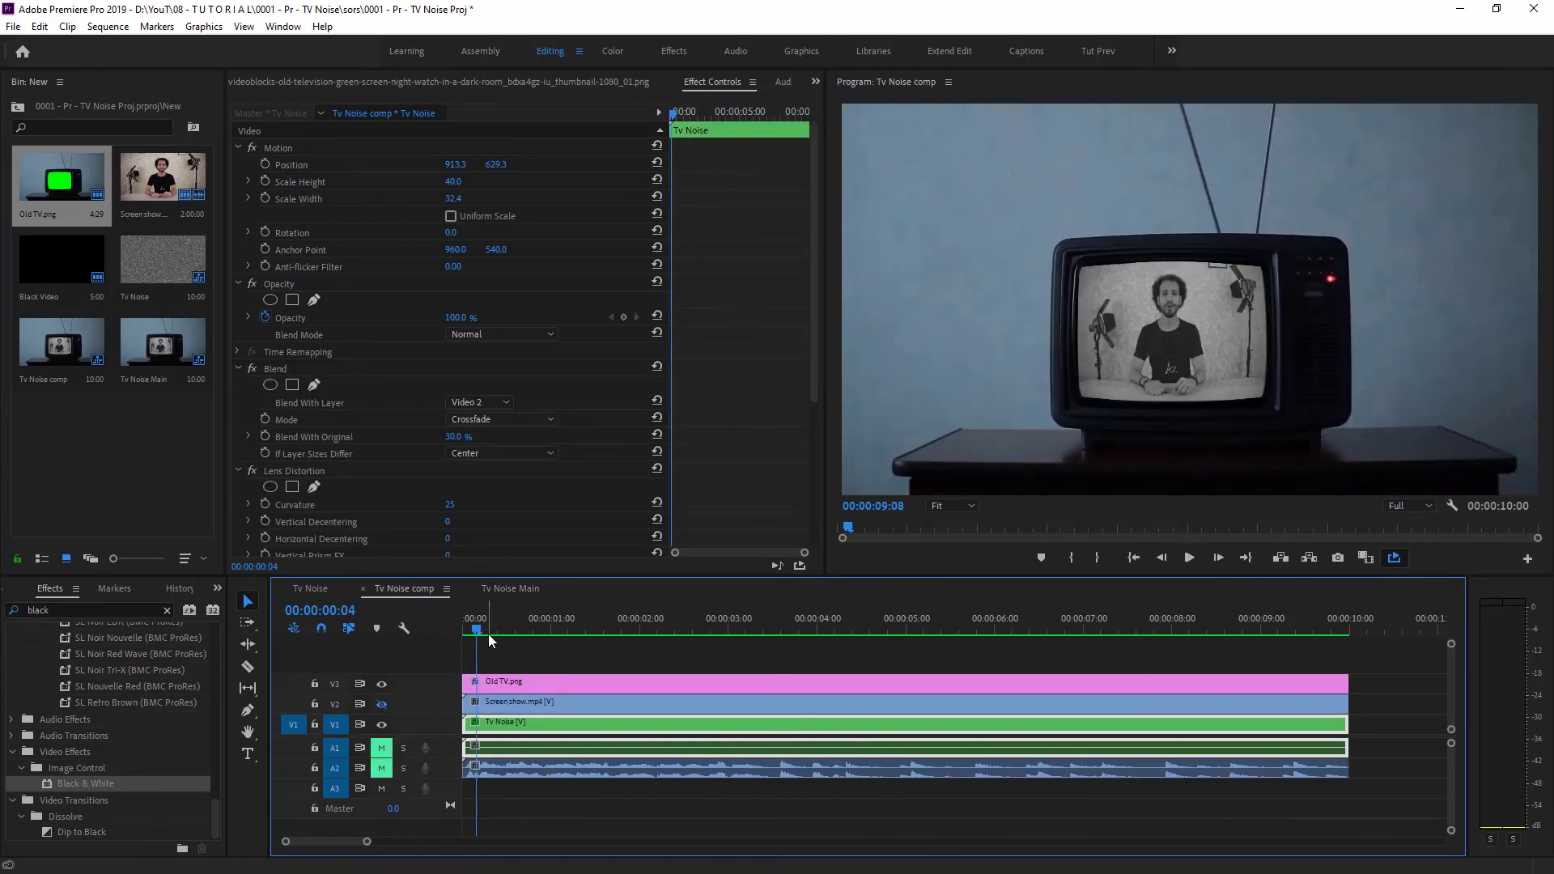
pyautogui.click(522, 706)
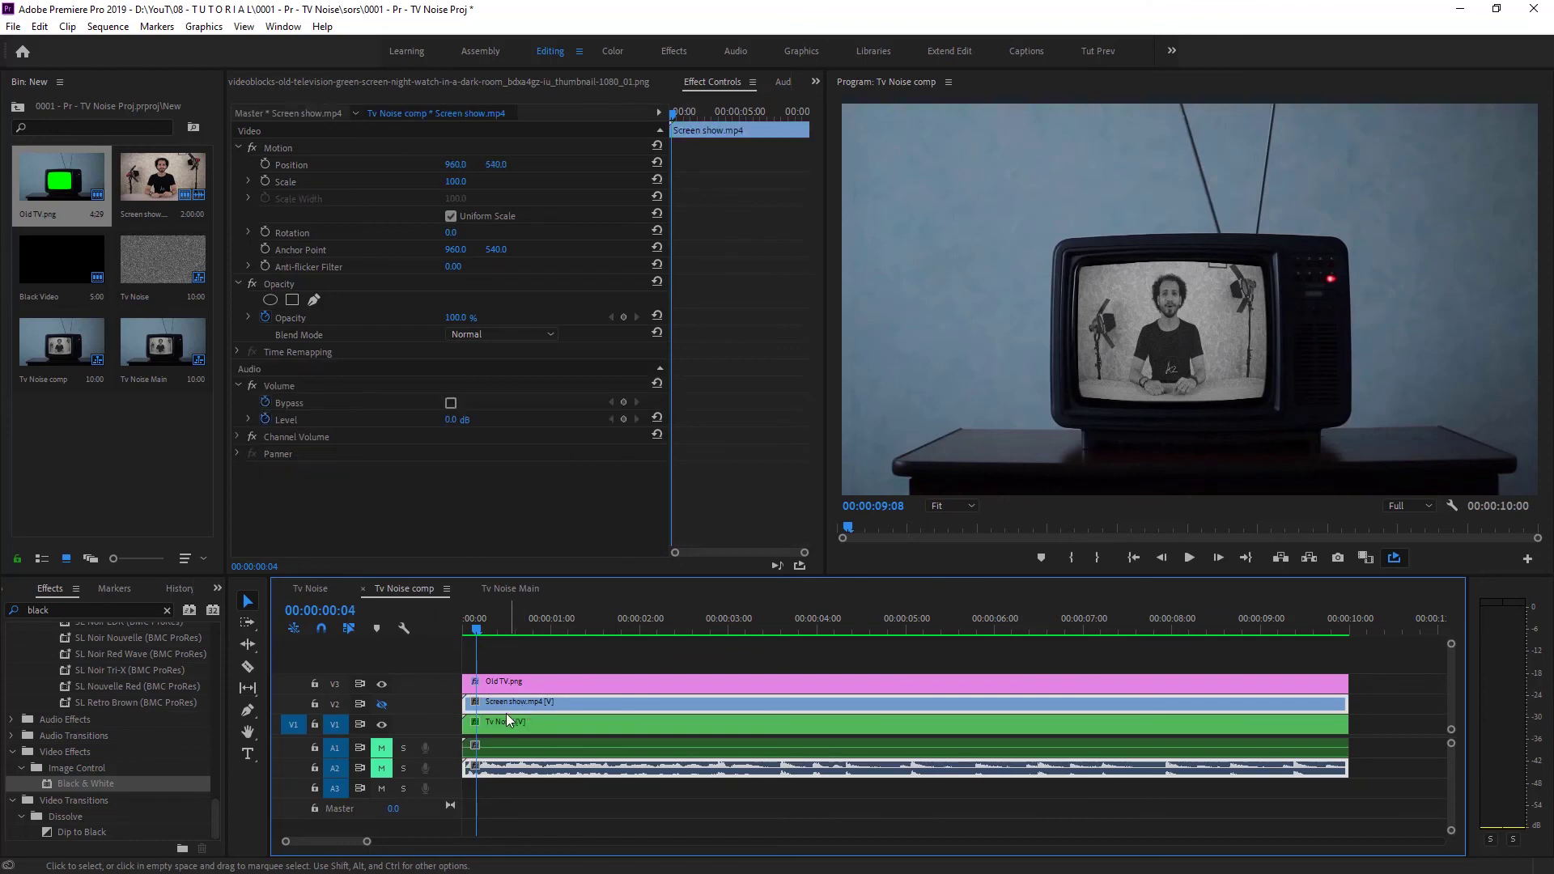